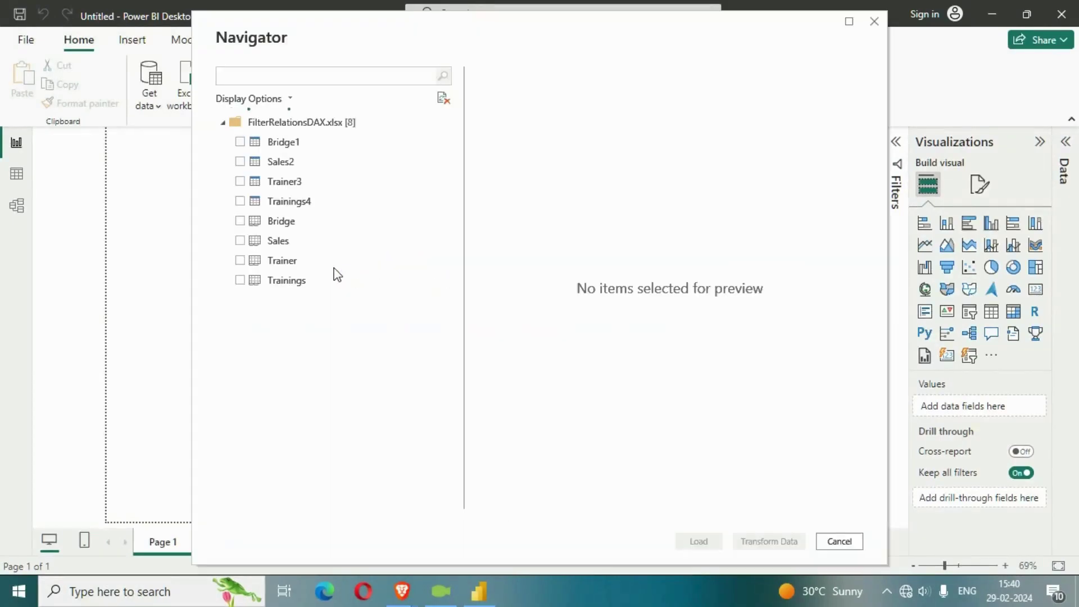
- Load the Bridge1, Sales2, Trainer3 and Trainings4 tables from FilterRelationsDAX.xlsx
{"action": "left_click", "coordinate": [240, 142]}
{"action": "left_click", "coordinate": [240, 162]}
{"action": "left_click", "coordinate": [240, 181]}
{"action": "left_click", "coordinate": [240, 201]}
{"action": "left_click", "coordinate": [699, 541]}
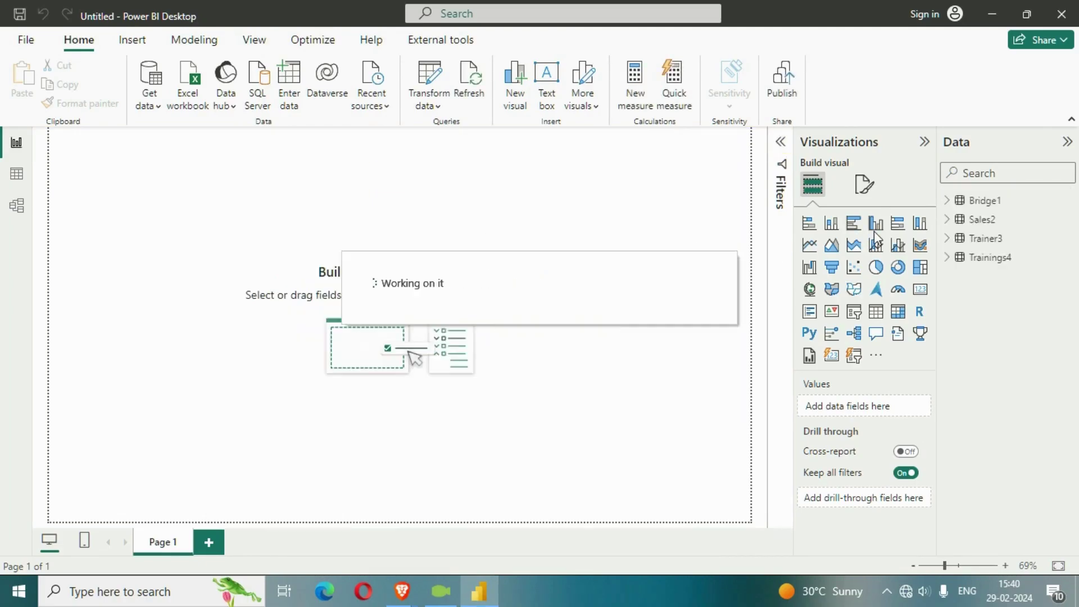
- Rename the Bridge1 table as Bridge and the Sales2 table as Sales
{"action": "left_click", "coordinate": [990, 203]}
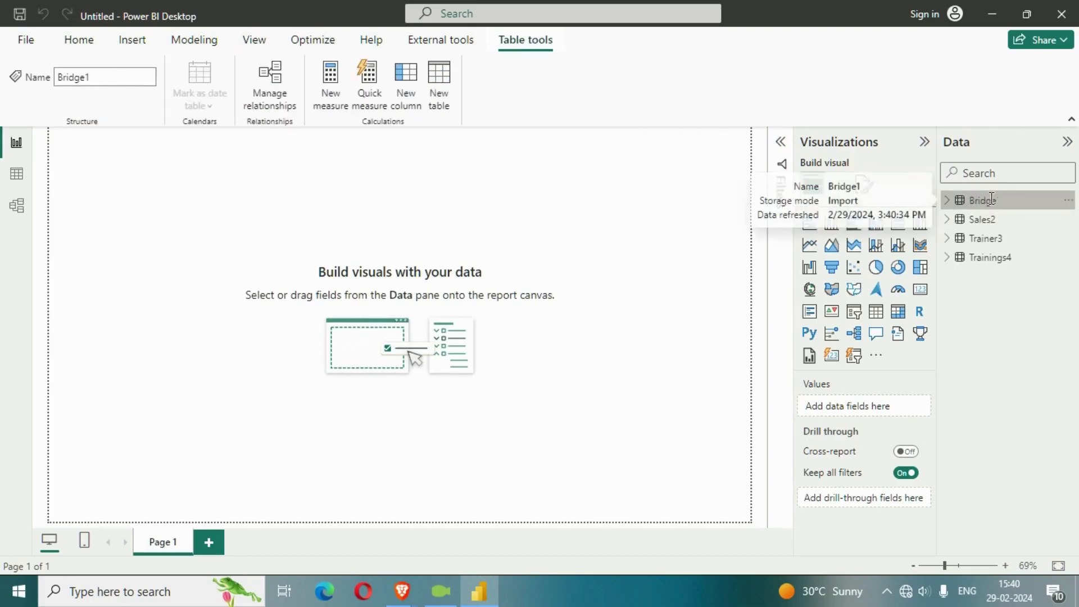
{"action": "key", "text": "Return"}
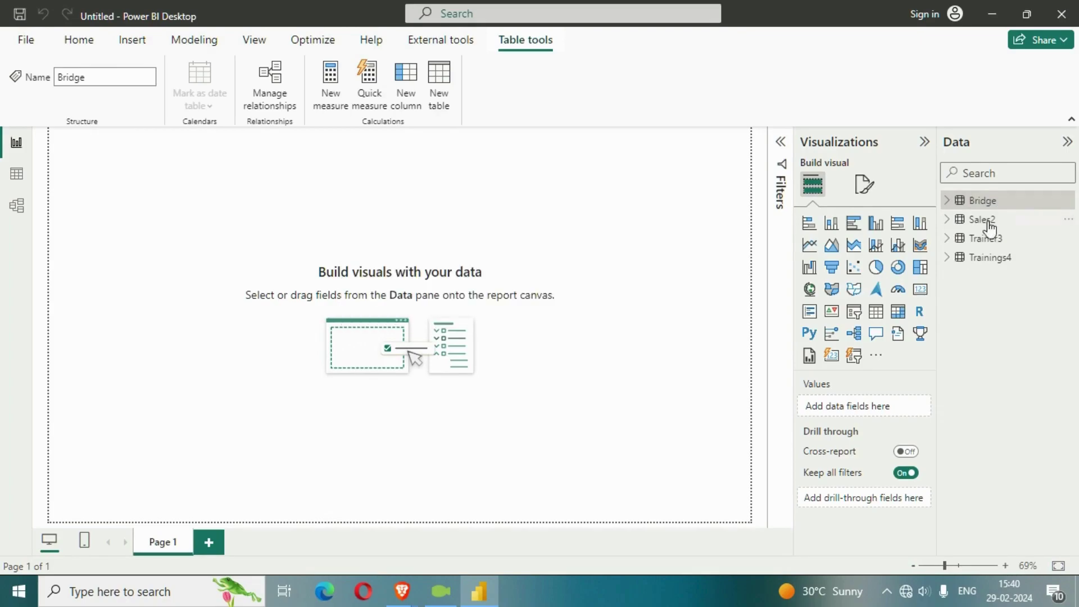
{"action": "left_click", "coordinate": [989, 224]}
{"action": "double_click", "coordinate": [989, 221]}
{"action": "left_click", "coordinate": [990, 221]}
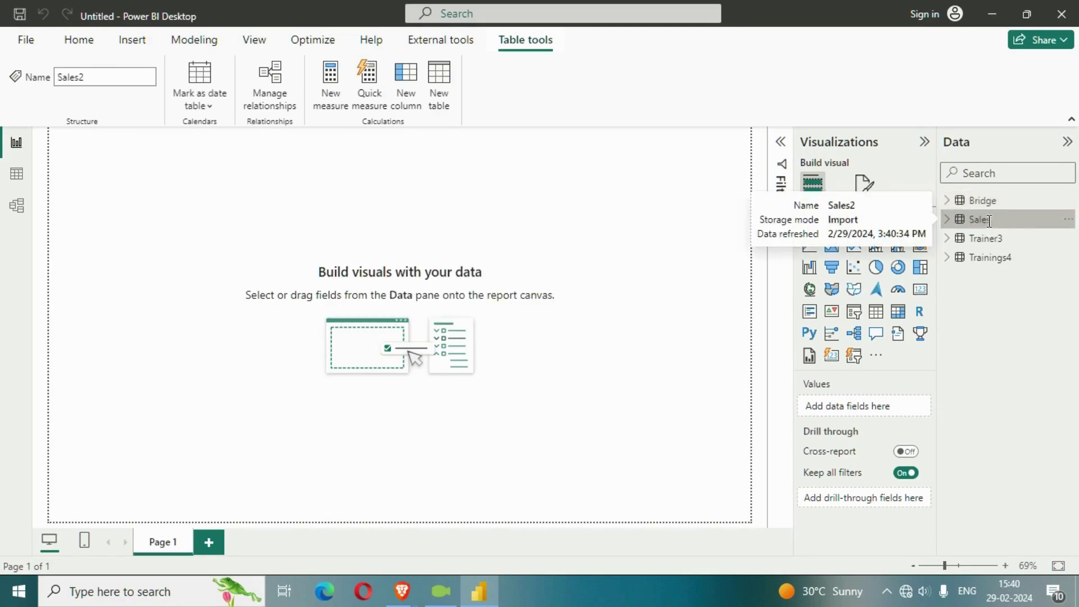
- Rename the Trainer3 table as Trainer and the Trainings4 table as Trainings
{"action": "left_click", "coordinate": [986, 240]}
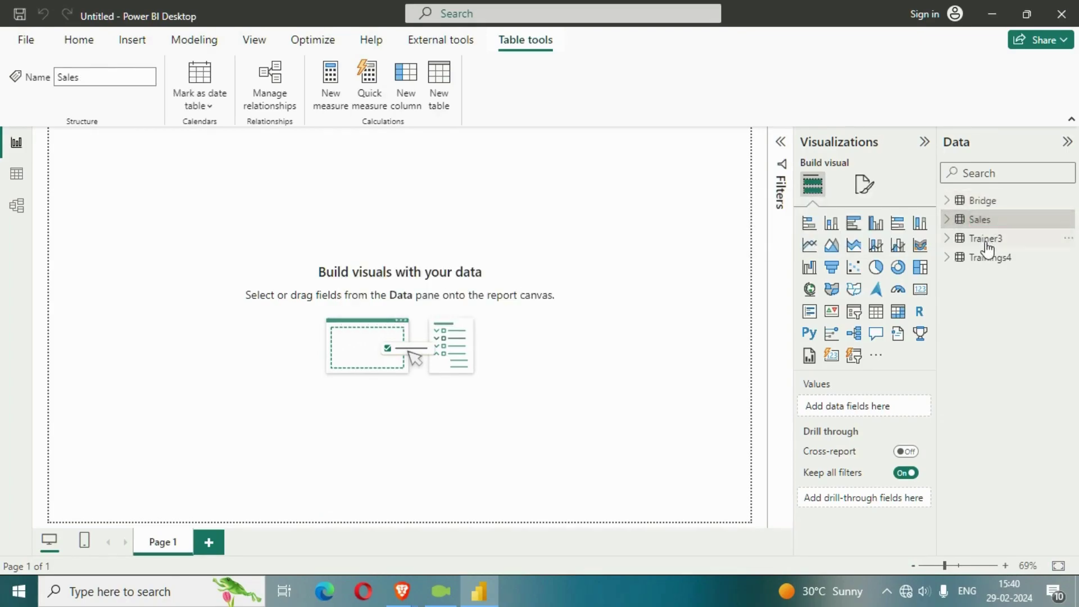
{"action": "double_click", "coordinate": [986, 240]}
{"action": "key", "text": "Right"}
{"action": "key", "text": "BackSpace"}
{"action": "key", "text": "Return"}
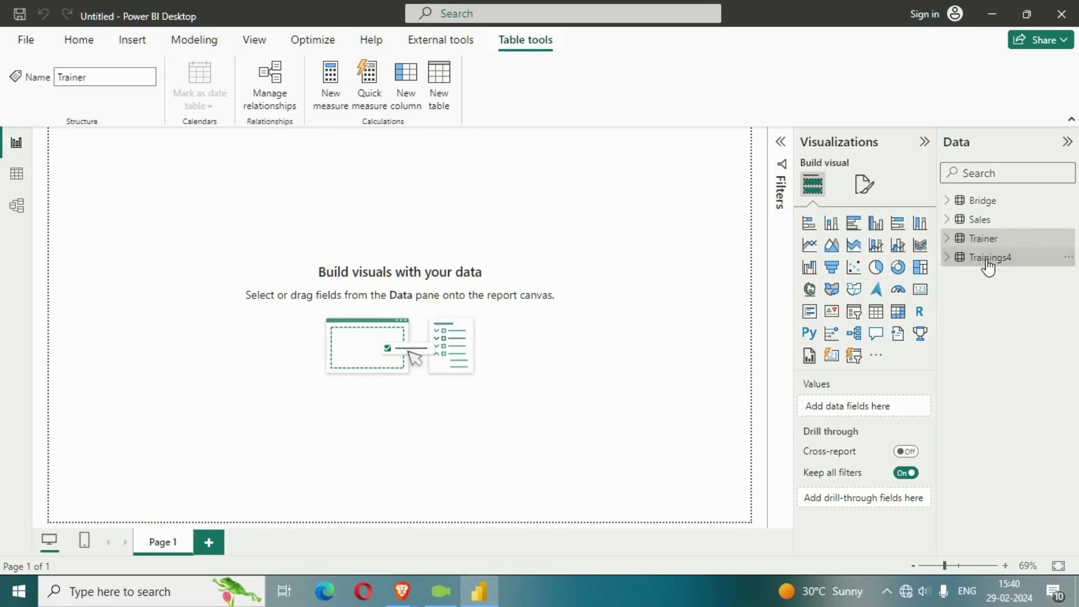
{"action": "left_click", "coordinate": [987, 257]}
{"action": "double_click", "coordinate": [987, 258]}
{"action": "key", "text": "BackSpace"}
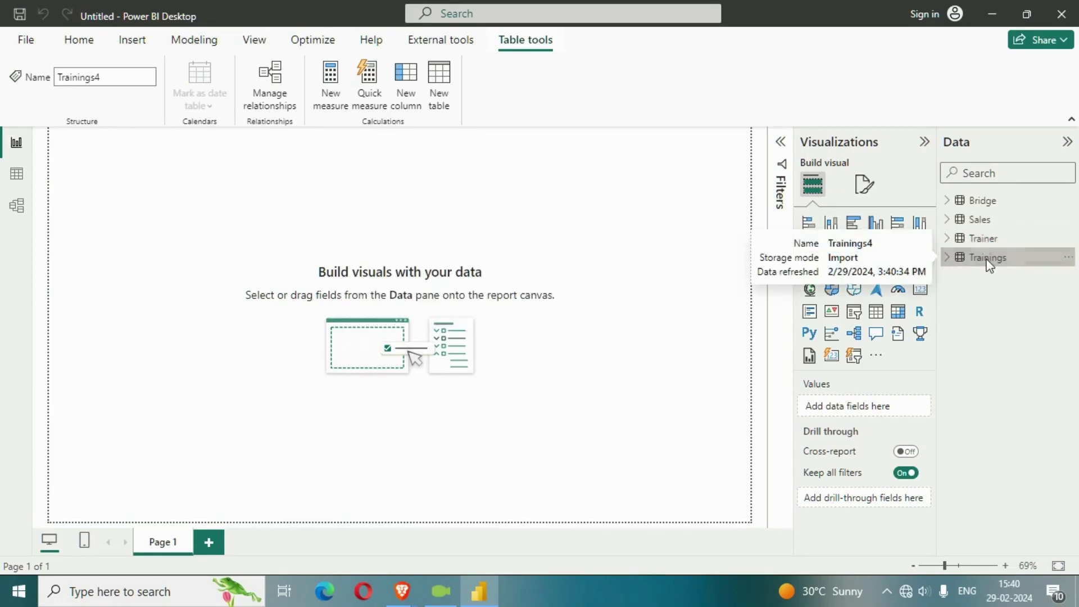
{"action": "key", "text": "Return"}
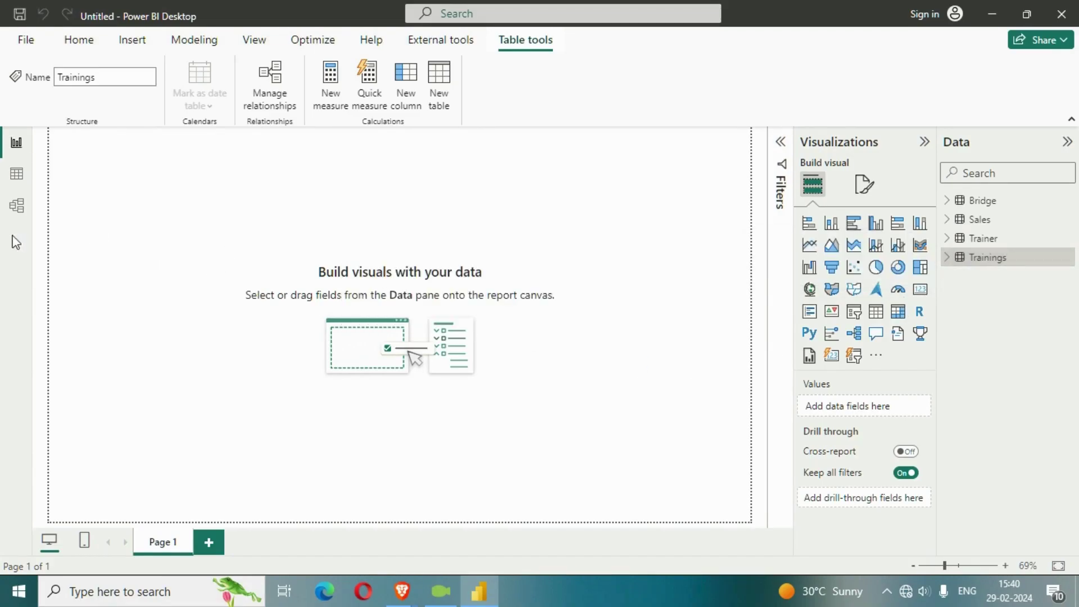
- Show the data model diagram and collapse Properties and Data to enlarge the diagram area
{"action": "left_click", "coordinate": [16, 214]}
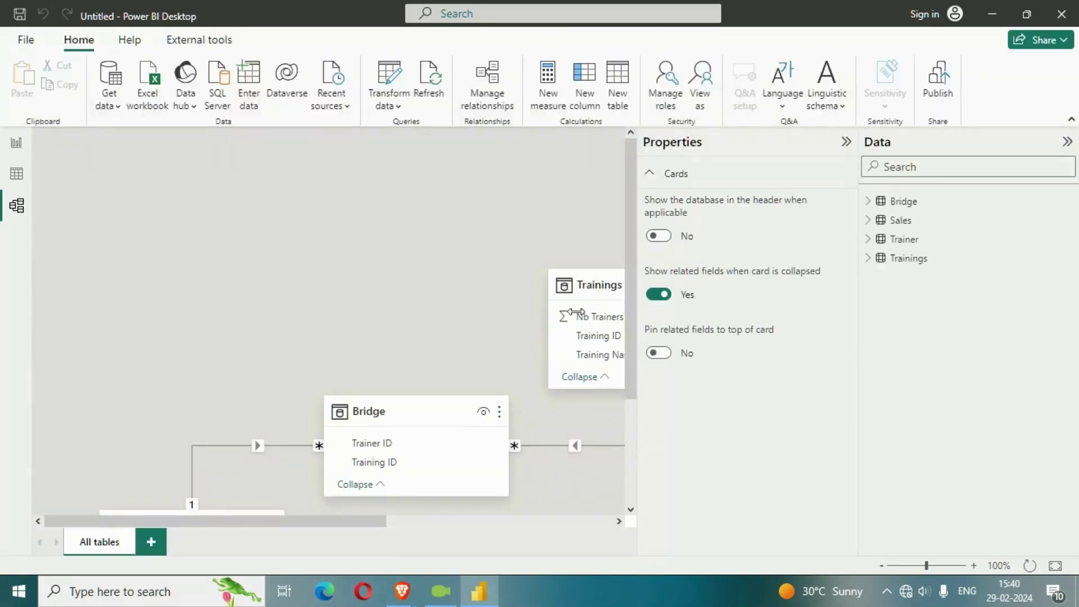
{"action": "left_click", "coordinate": [846, 141]}
{"action": "left_click", "coordinate": [1066, 142]}
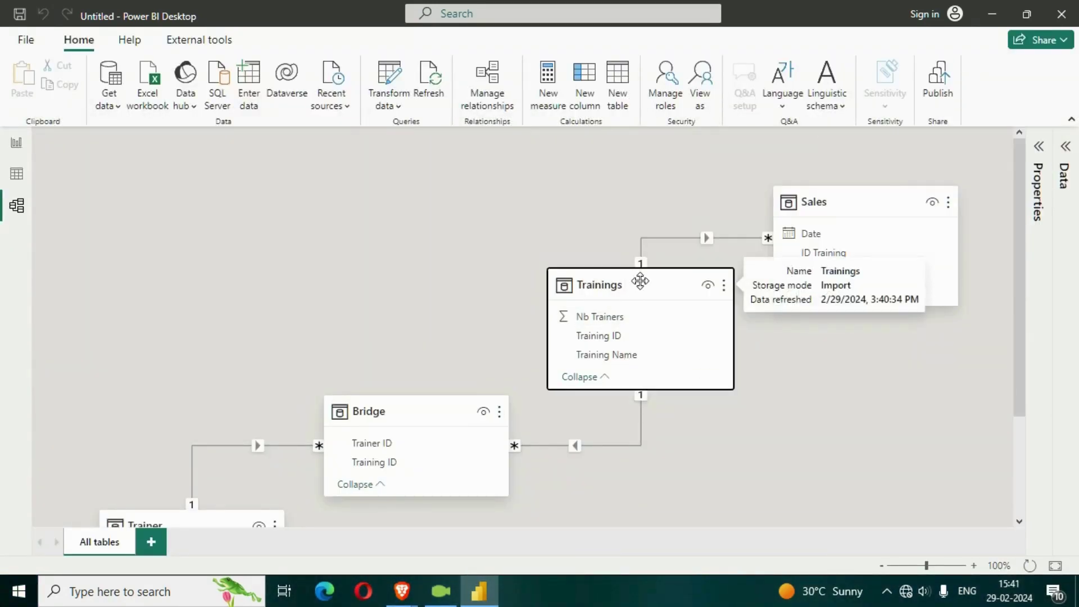
- Arrange the model diagram with Trainings to the left of Bridge, Trainer to its right and Sales below Bridge
{"action": "left_click_drag", "start_coordinate": [641, 282], "coordinate": [687, 402]}
{"action": "left_click_drag", "start_coordinate": [411, 413], "coordinate": [411, 205]}
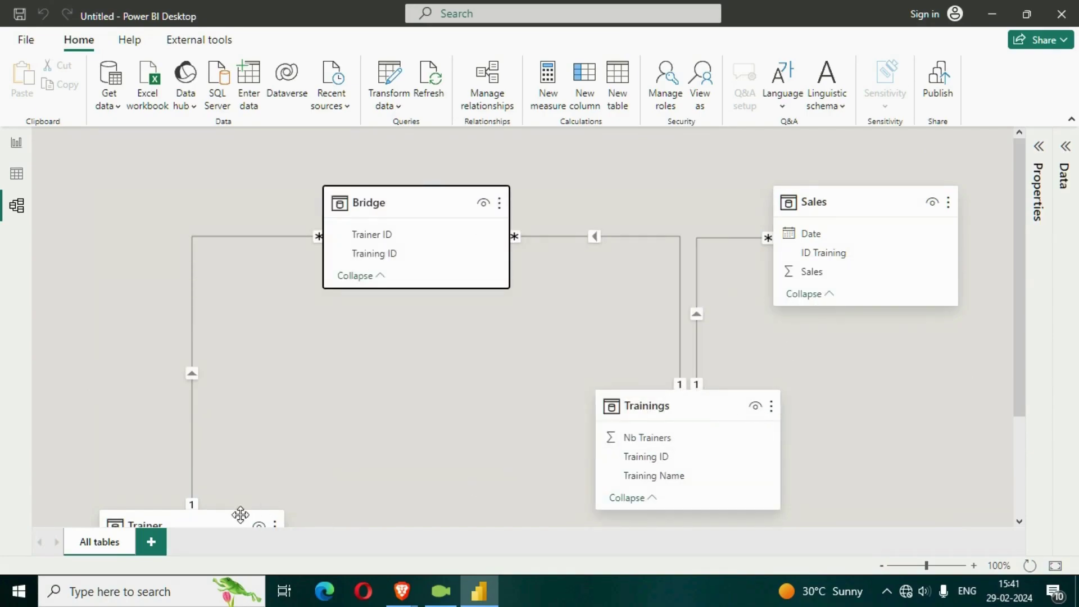
{"action": "left_click_drag", "start_coordinate": [281, 520], "coordinate": [670, 242]}
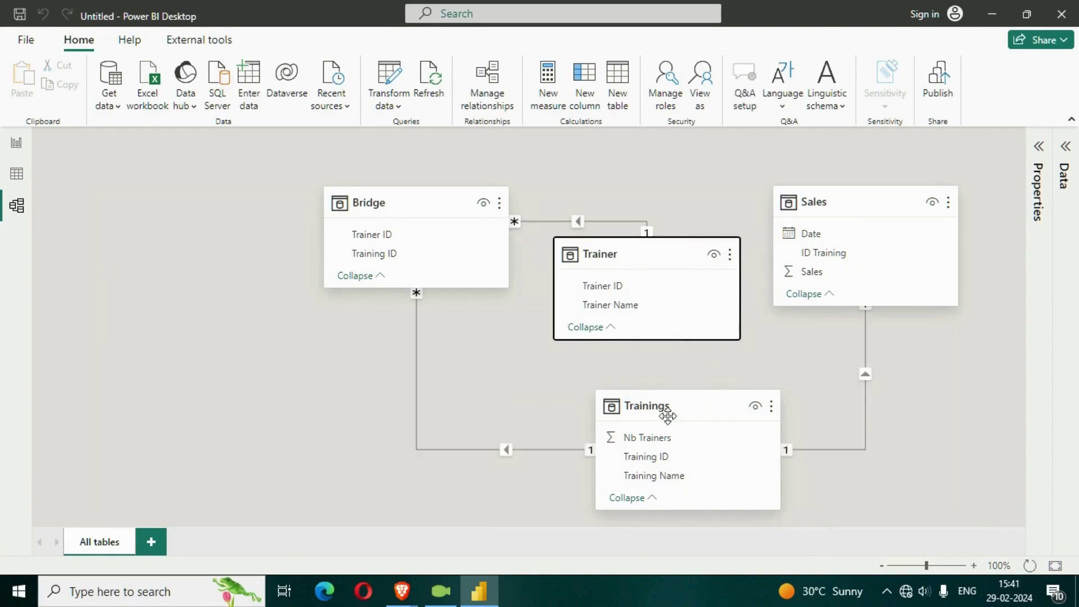
{"action": "left_click_drag", "start_coordinate": [679, 410], "coordinate": [206, 295]}
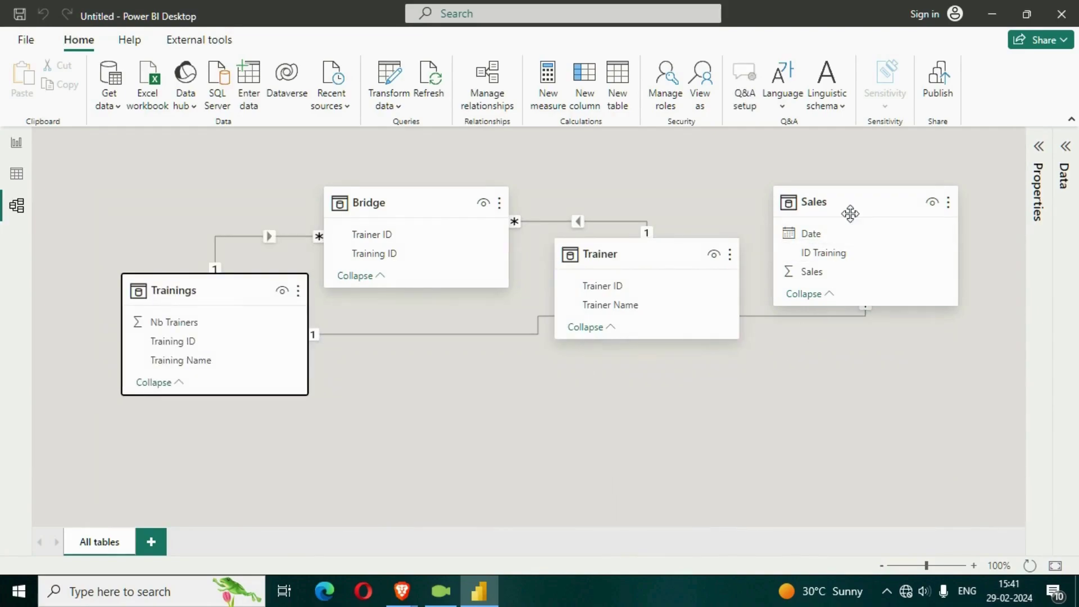
{"action": "left_click_drag", "start_coordinate": [848, 209], "coordinate": [429, 389]}
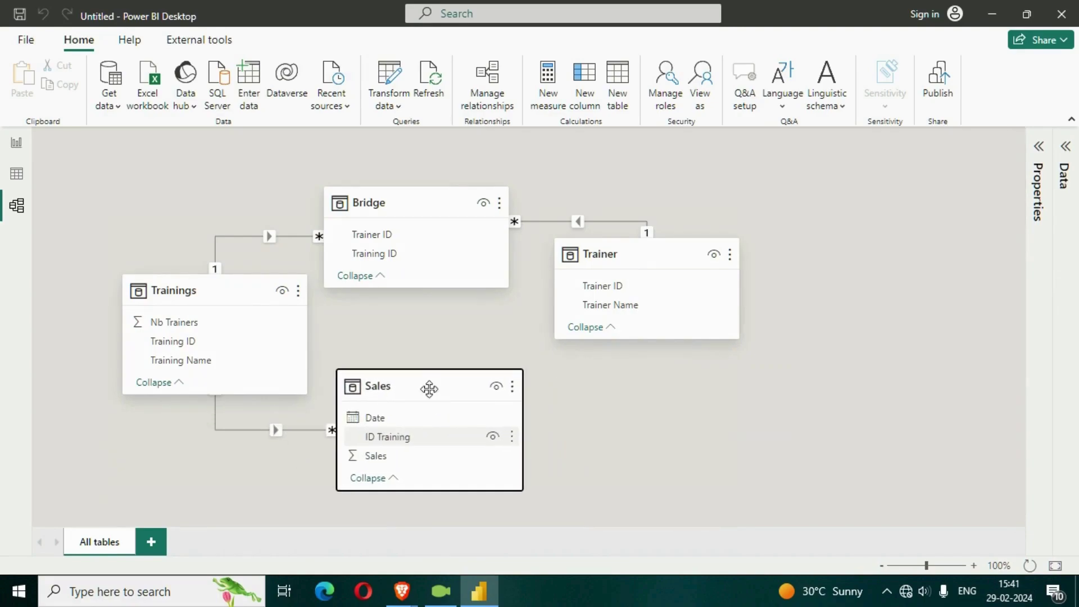
{"action": "left_click", "coordinate": [444, 198]}
{"action": "left_click_drag", "start_coordinate": [444, 198], "coordinate": [445, 170]}
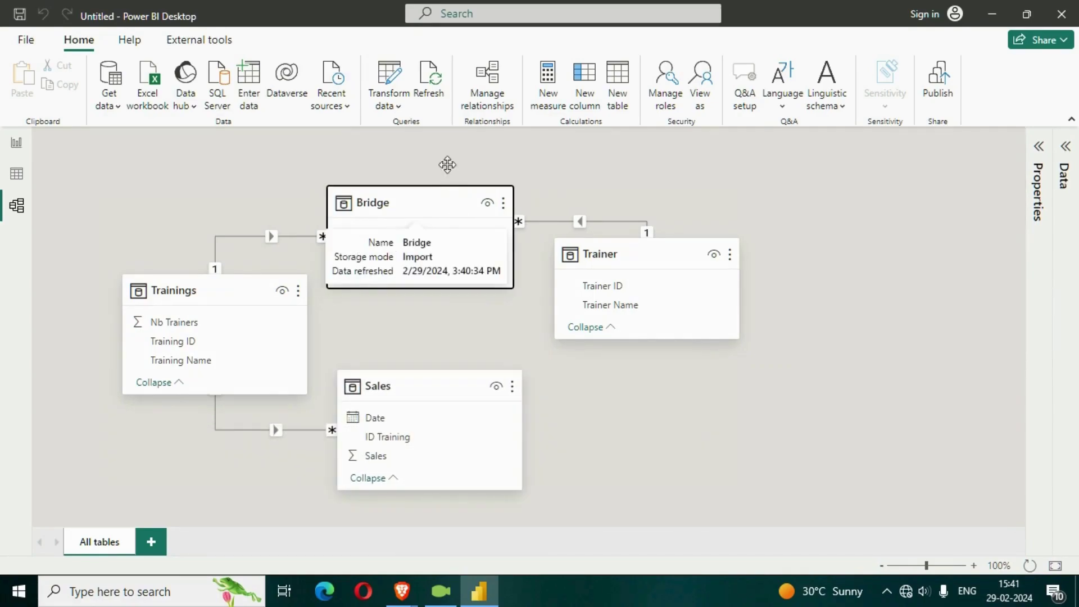
{"action": "left_click", "coordinate": [476, 308]}
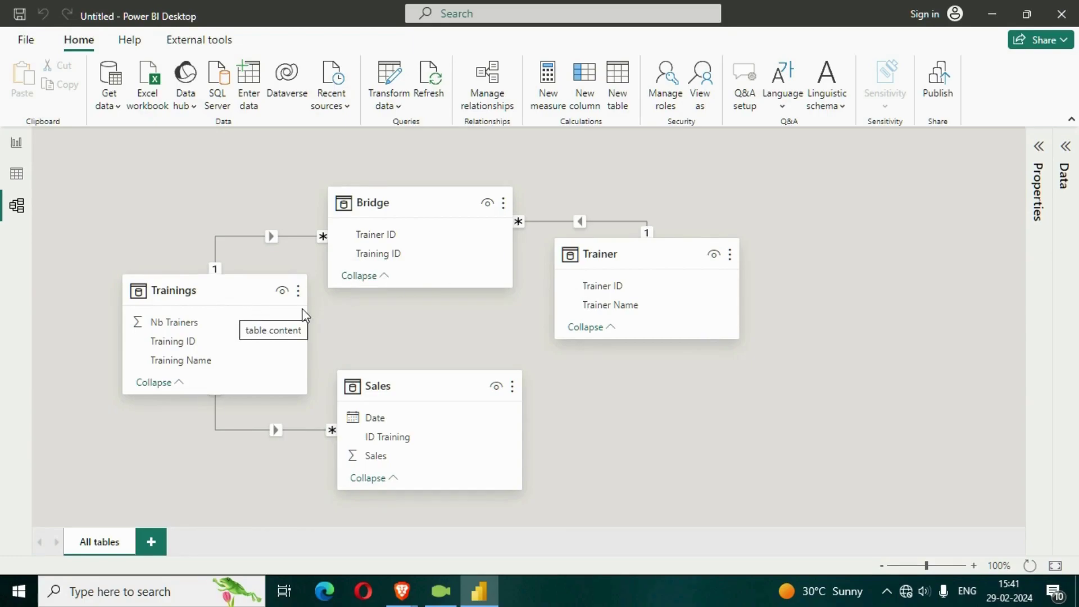
- Adjust the spacing of the Bridge, Trainings and Sales tables in the model diagram
{"action": "left_click_drag", "start_coordinate": [406, 194], "coordinate": [424, 194]}
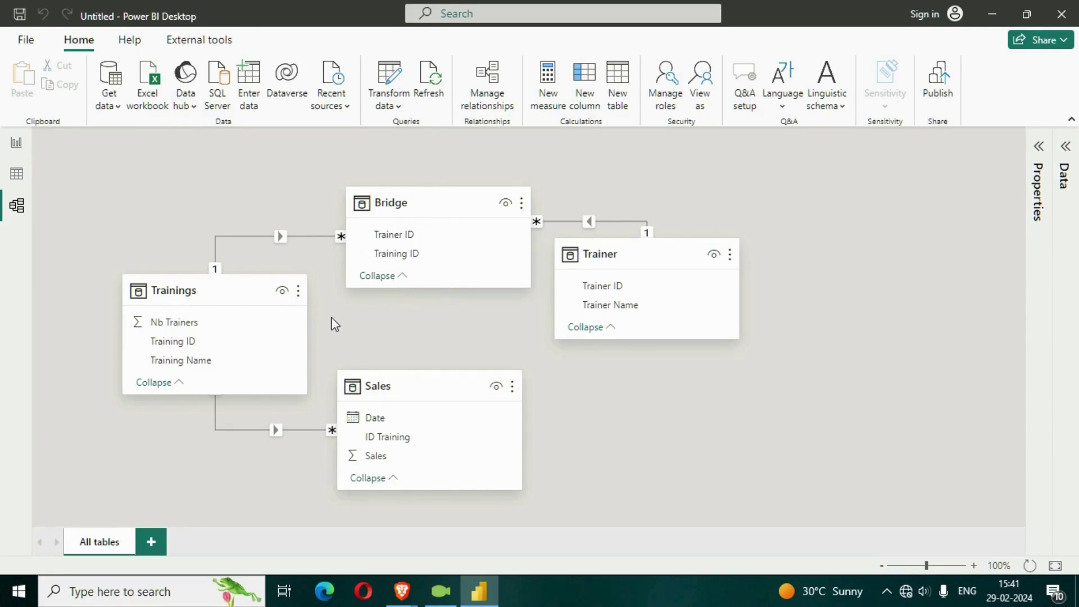
{"action": "left_click", "coordinate": [240, 288]}
{"action": "left_click_drag", "start_coordinate": [240, 288], "coordinate": [242, 278]}
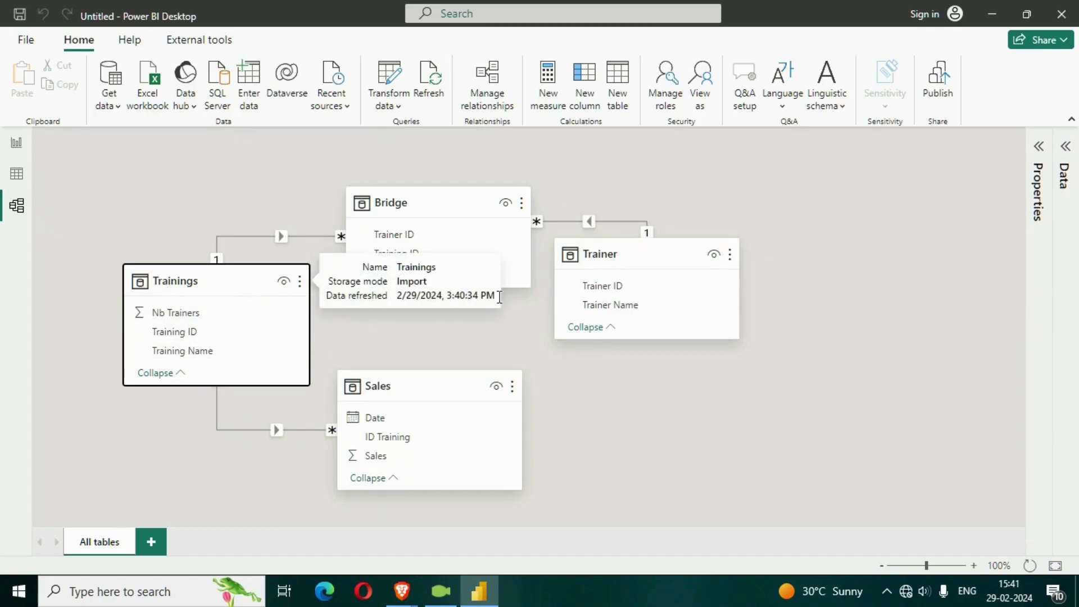
{"action": "left_click_drag", "start_coordinate": [441, 396], "coordinate": [433, 409]}
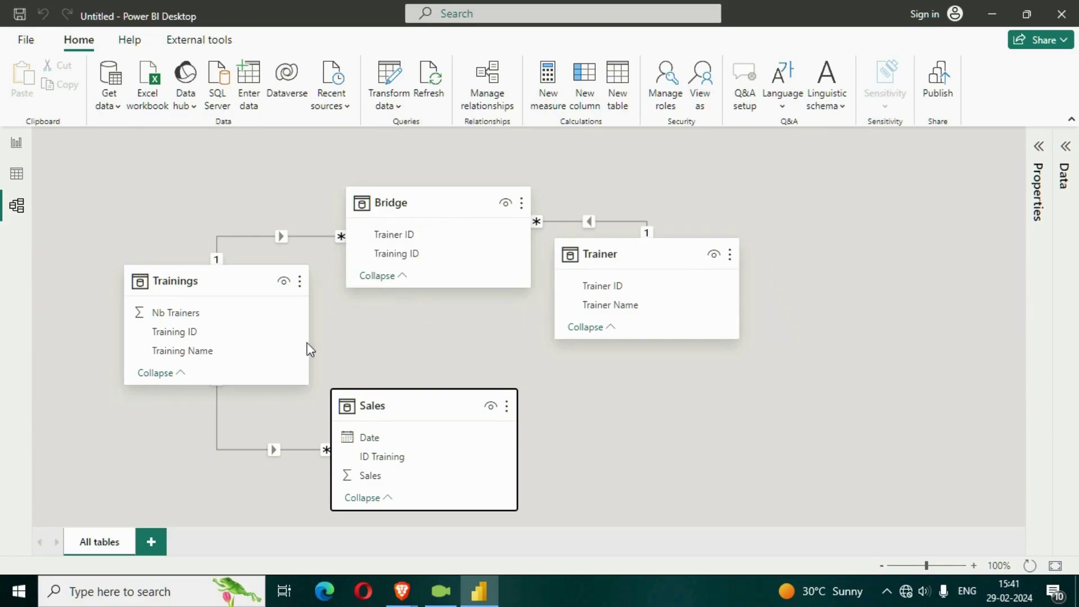
- Examine the relationship between Bridge and Trainer and the rows of the Bridge table
{"action": "left_click", "coordinate": [394, 236]}
{"action": "left_click", "coordinate": [563, 221]}
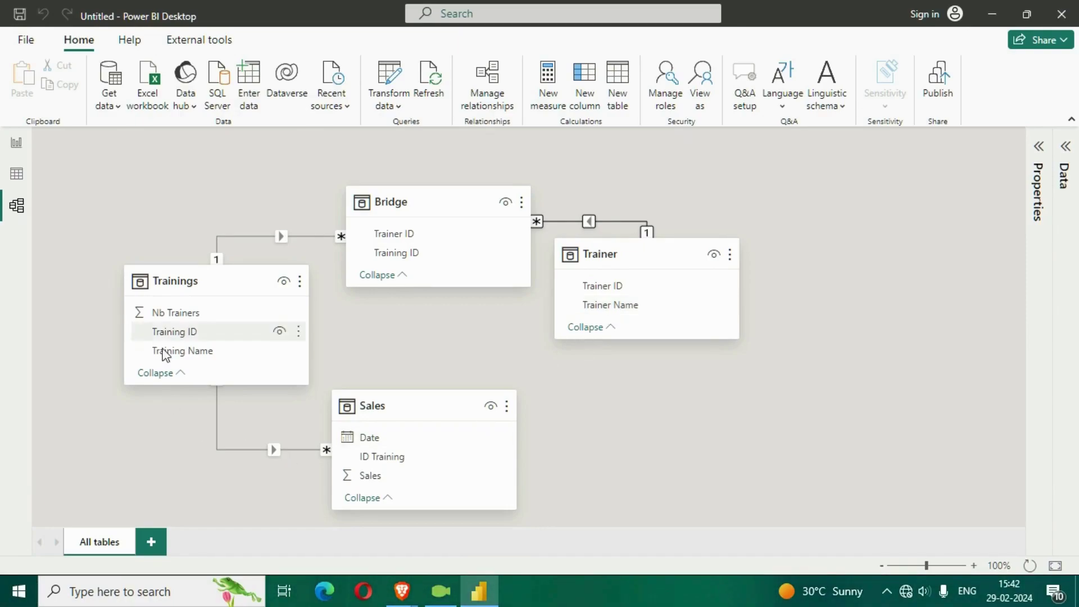
{"action": "left_click", "coordinate": [13, 179]}
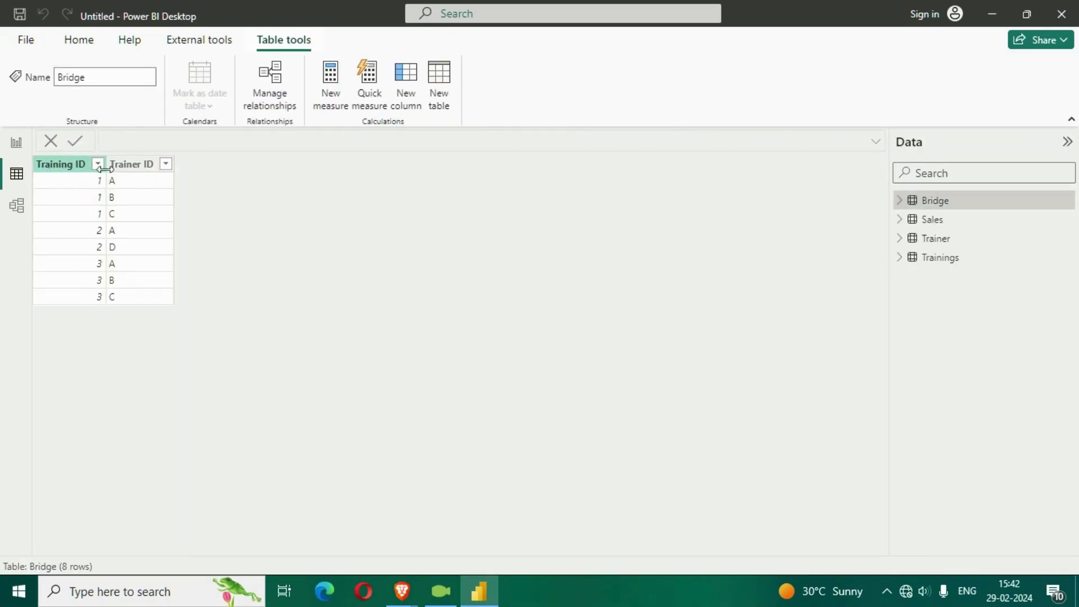
- Create a table visual on Page 1 with Training Name from Trainings and Sales from the Sales table
{"action": "left_click", "coordinate": [17, 144]}
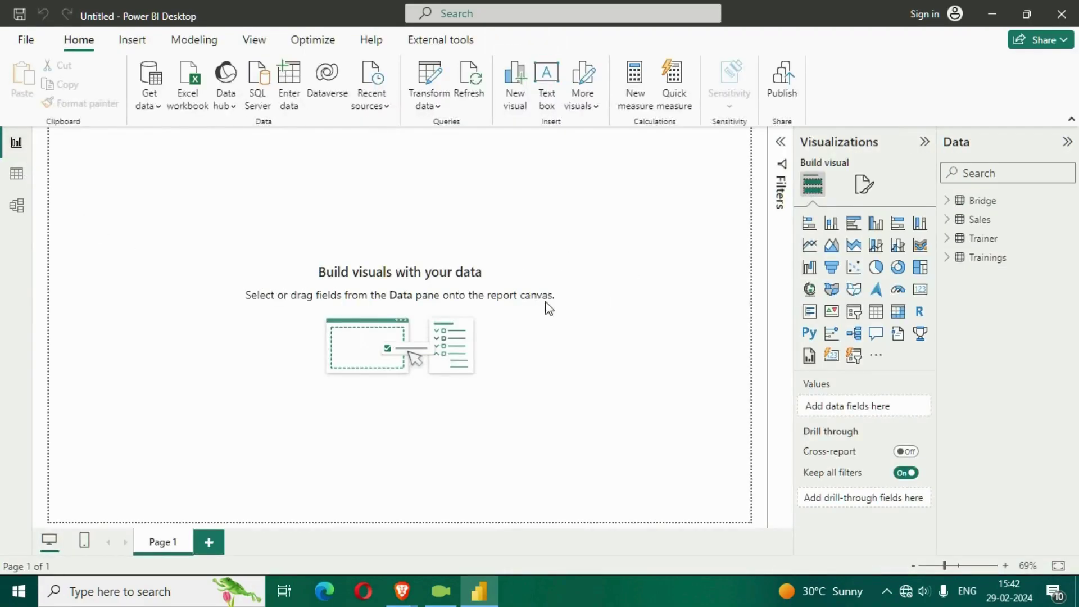
{"action": "left_click", "coordinate": [955, 264]}
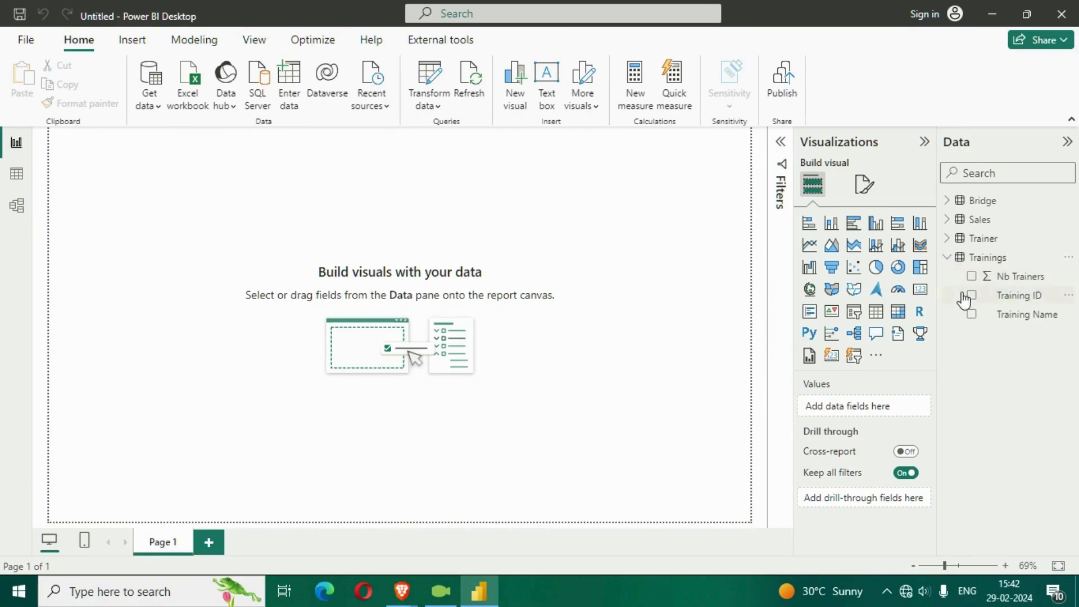
{"action": "left_click", "coordinate": [953, 238]}
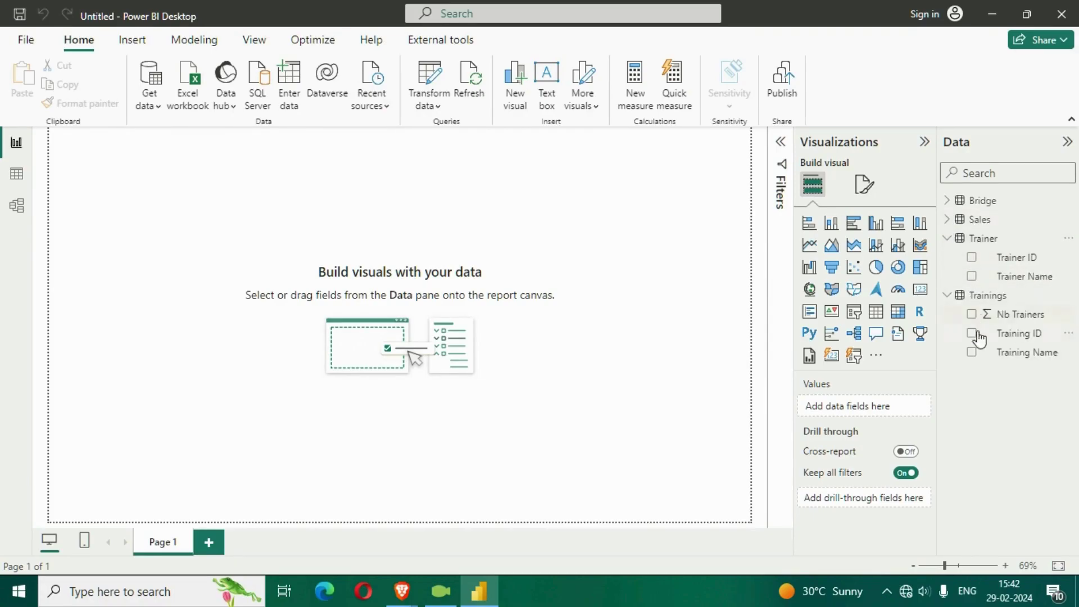
{"action": "left_click", "coordinate": [972, 352]}
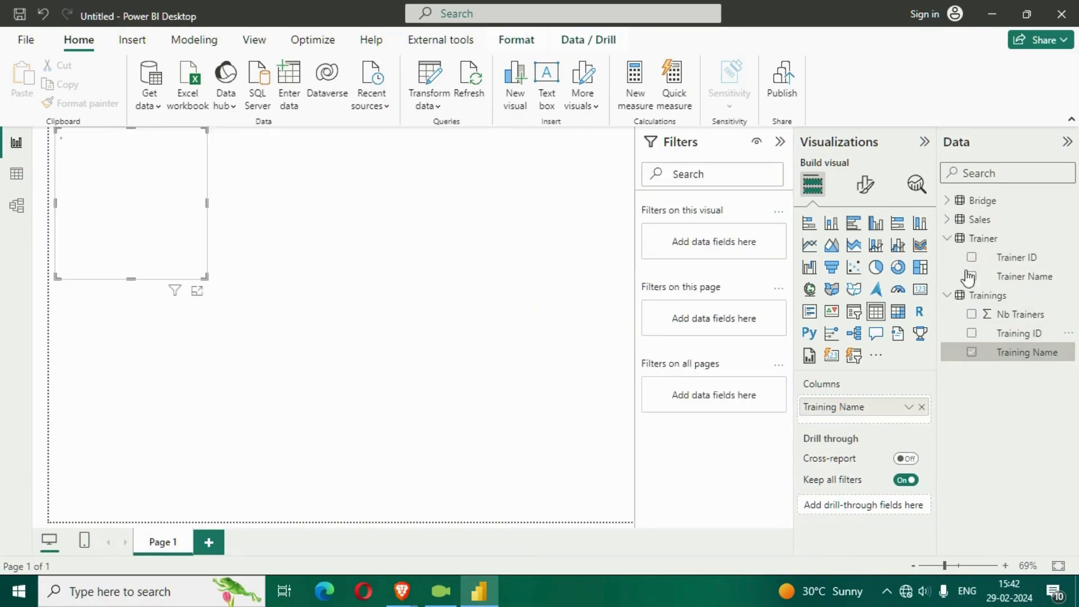
{"action": "left_click", "coordinate": [948, 219]}
{"action": "left_click", "coordinate": [971, 276]}
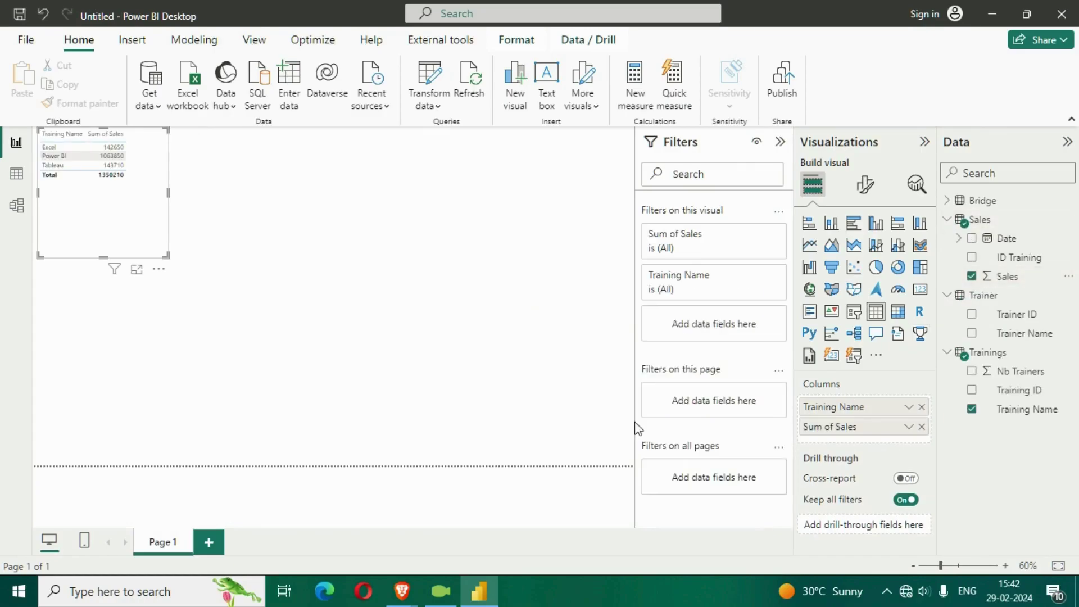
- Move the table visual away from the page corner and format the Sales column as dollar currency with thousands separators
{"action": "left_click_drag", "start_coordinate": [147, 242], "coordinate": [195, 279]}
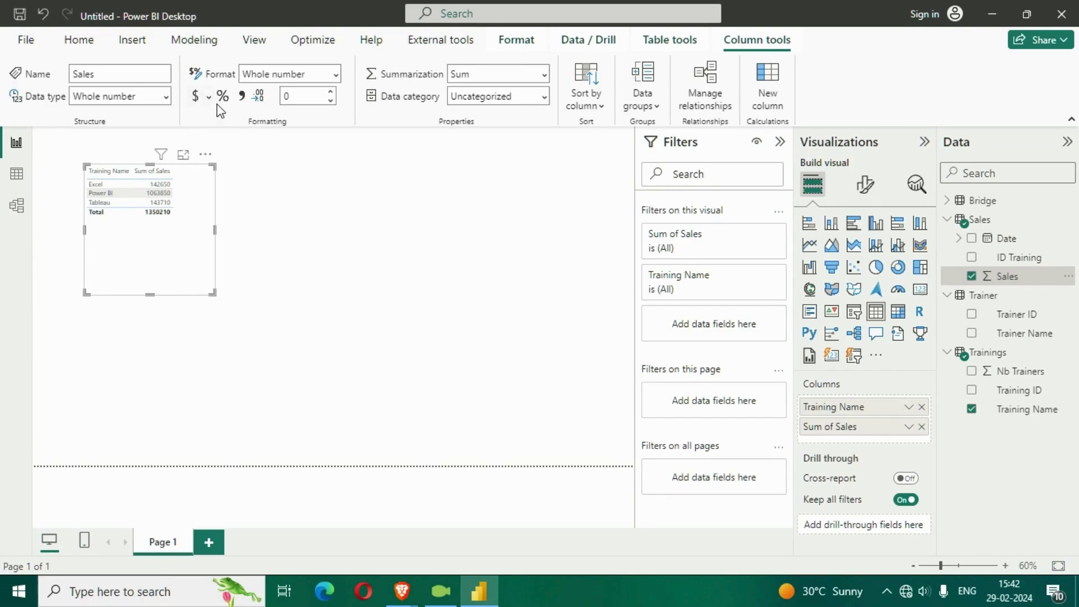
{"action": "left_click", "coordinate": [212, 153]}
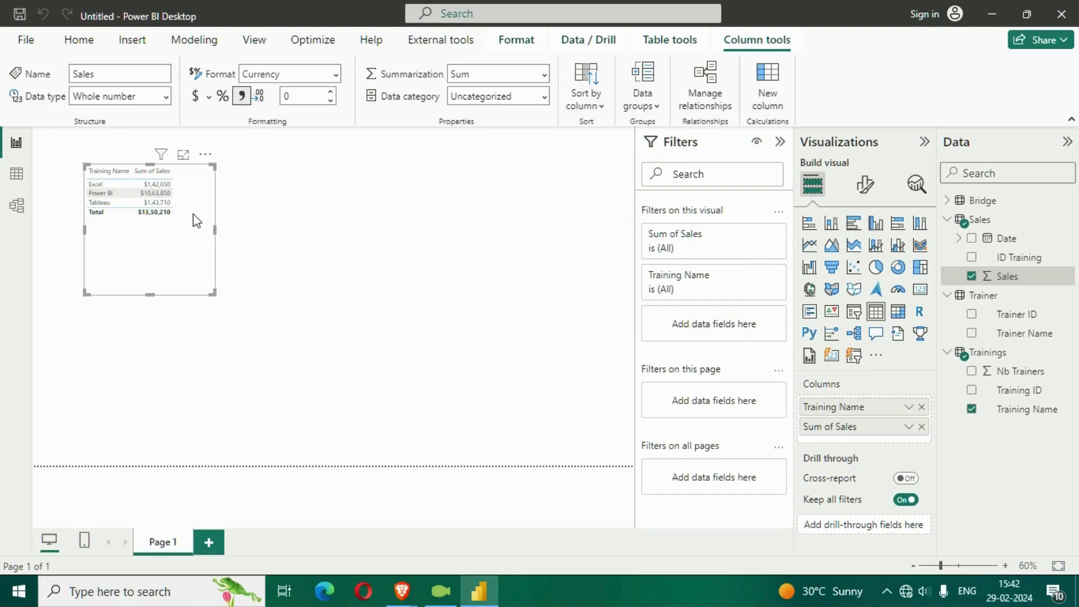
- Increase the font size of the values in the table visual
{"action": "left_click", "coordinate": [865, 184]}
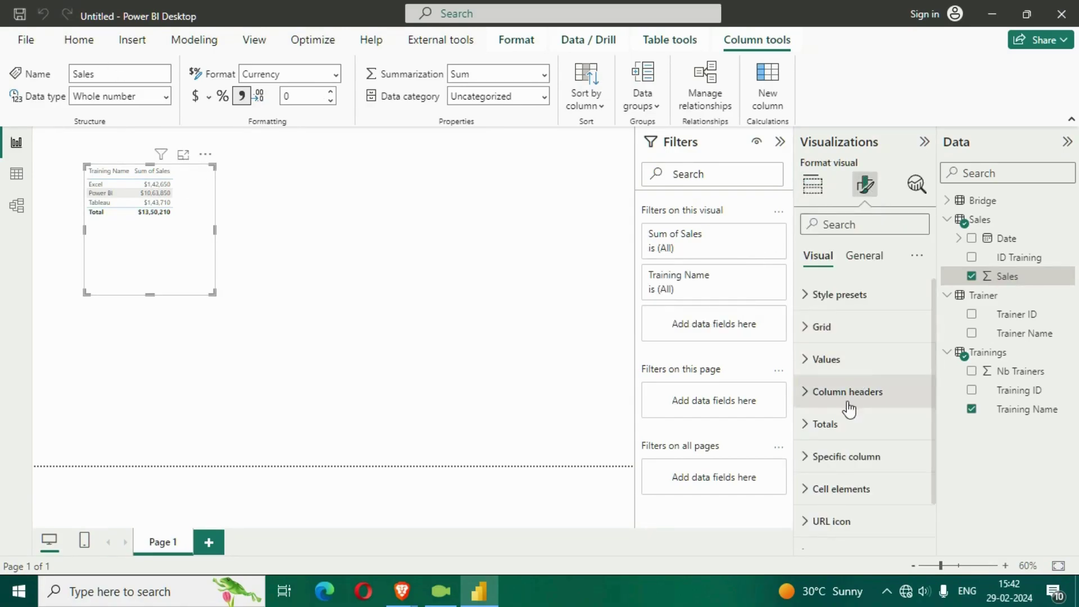
{"action": "left_click", "coordinate": [847, 371]}
{"action": "left_click", "coordinate": [920, 355]}
{"action": "left_click", "coordinate": [920, 354]}
{"action": "left_click", "coordinate": [920, 354]}
- Set the table visual's column headers to font size 14 and make them bold
{"action": "scroll", "coordinate": [882, 422], "scroll_direction": "down", "scroll_amount": 5}
{"action": "left_click", "coordinate": [866, 400]}
{"action": "scroll", "coordinate": [876, 405], "scroll_direction": "down", "scroll_amount": 3}
{"action": "left_click", "coordinate": [920, 342]}
{"action": "left_click", "coordinate": [920, 343]}
{"action": "left_click", "coordinate": [919, 343]}
{"action": "left_click", "coordinate": [920, 342]}
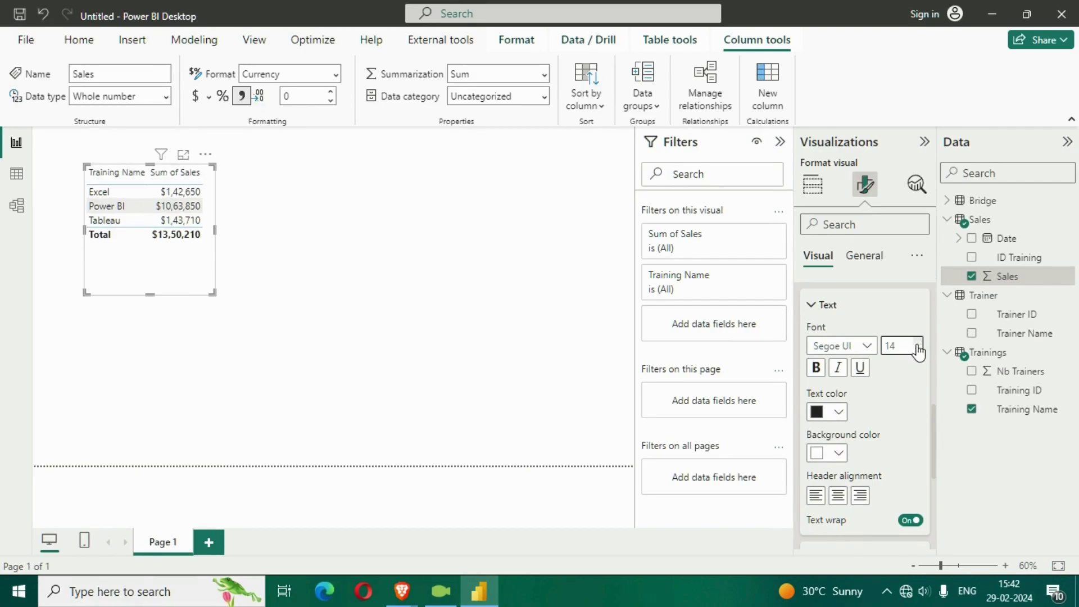
{"action": "left_click", "coordinate": [814, 369]}
- Widen the table visual and reposition it slightly lower and closer to the page's left edge
{"action": "left_click_drag", "start_coordinate": [209, 292], "coordinate": [272, 297]}
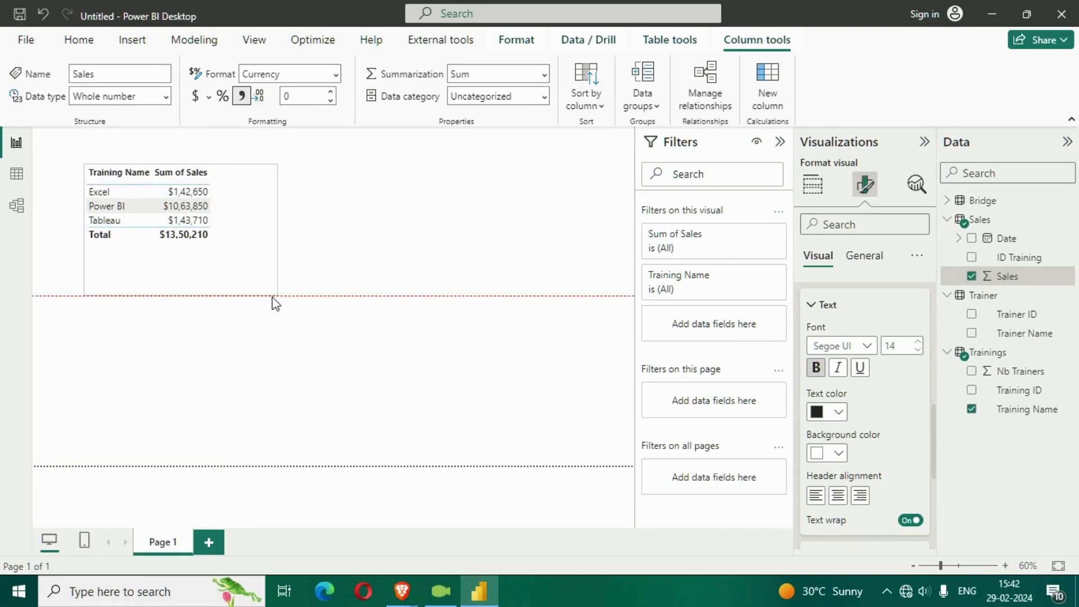
{"action": "left_click_drag", "start_coordinate": [223, 260], "coordinate": [198, 278]}
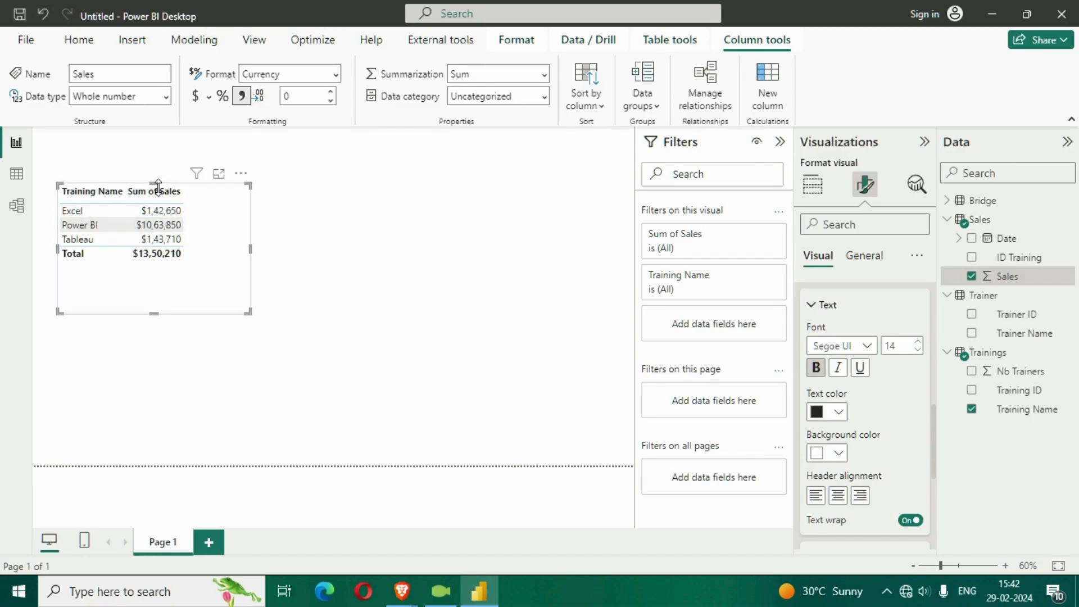
- Move the Trainer table slightly farther from Bridge in the model diagram and return to the report page
{"action": "left_click", "coordinate": [17, 207]}
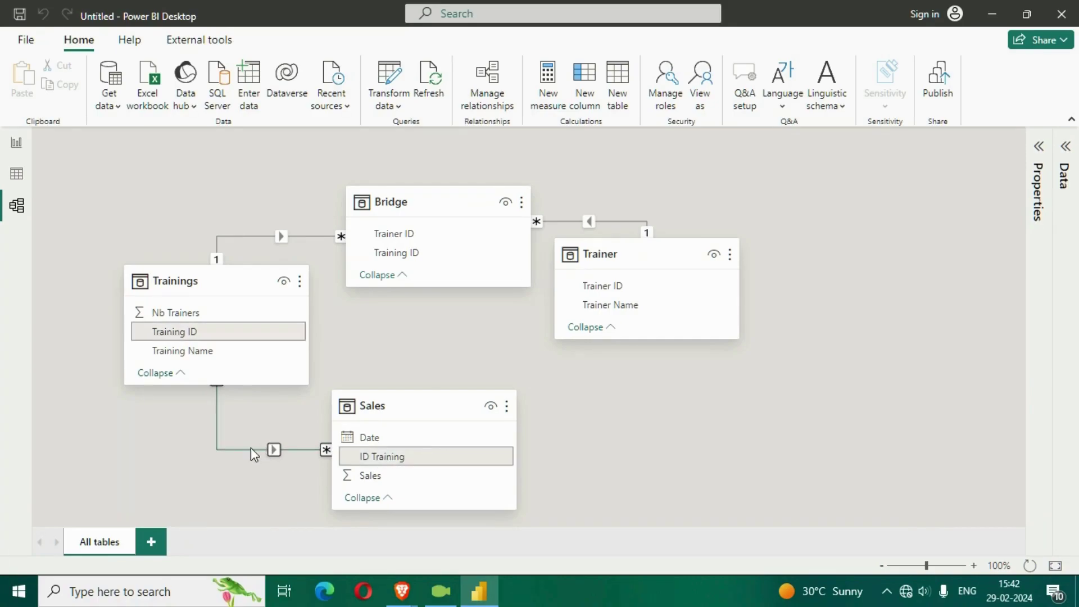
{"action": "left_click_drag", "start_coordinate": [673, 249], "coordinate": [703, 255]}
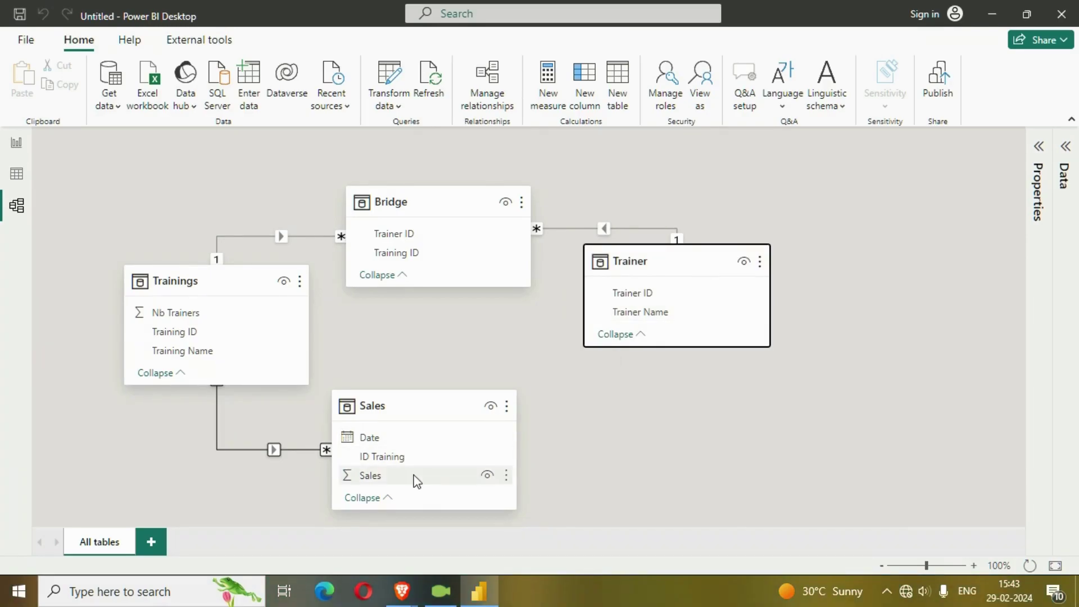
{"action": "left_click", "coordinate": [17, 142]}
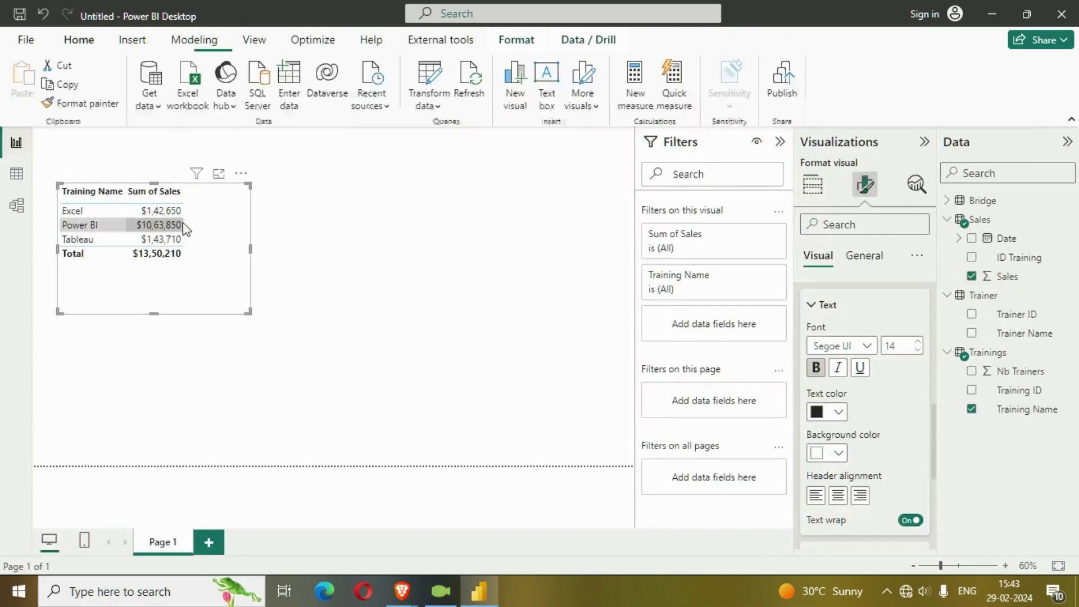
- Create a second table visual on the report page with Trainer Name and Sum of Sales
{"action": "left_click", "coordinate": [369, 290]}
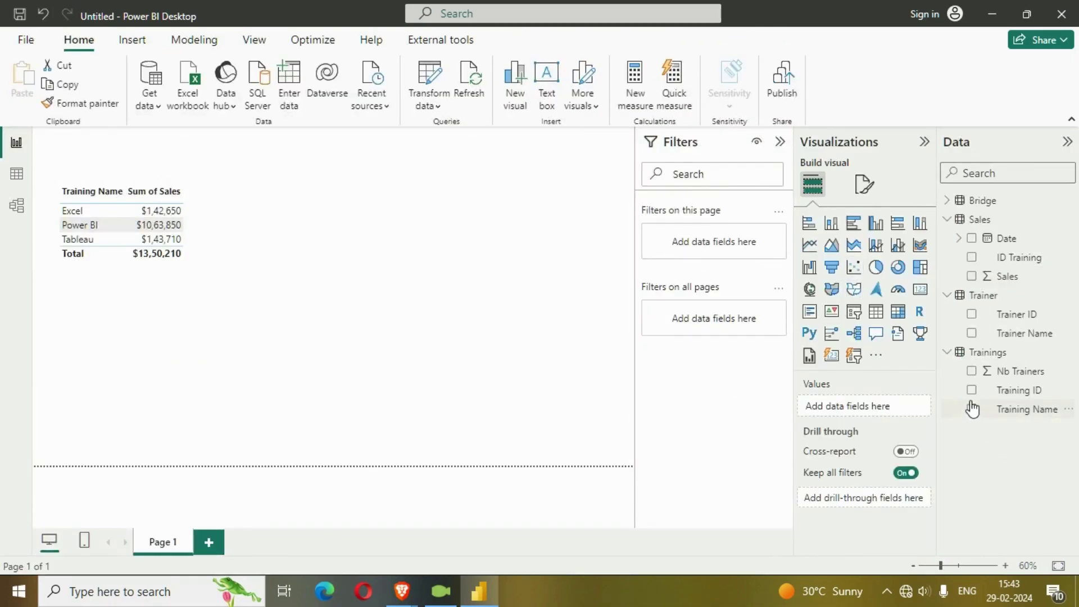
{"action": "left_click", "coordinate": [972, 334]}
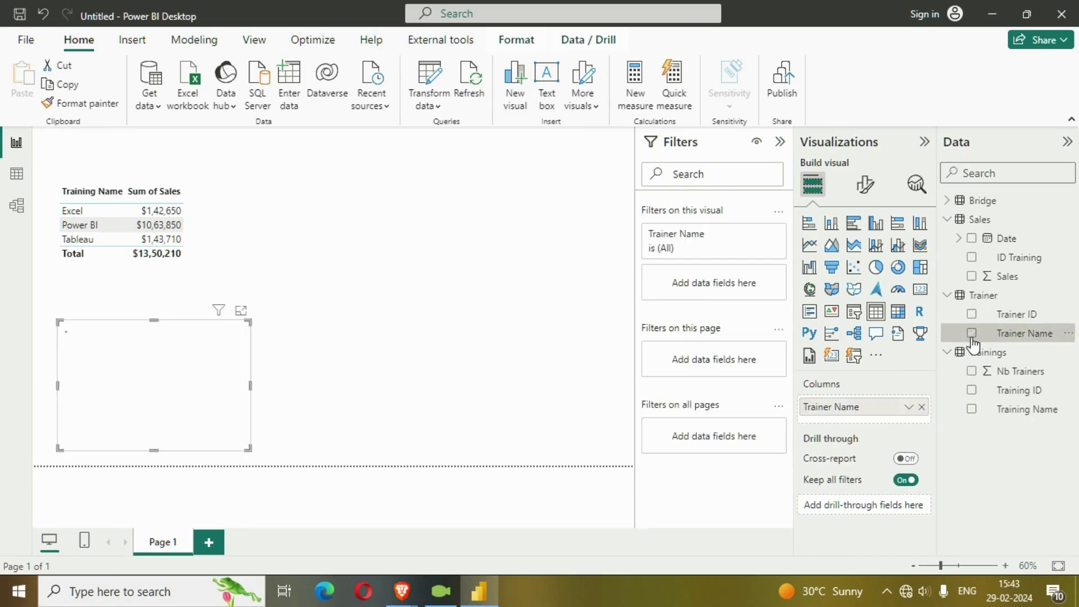
{"action": "left_click", "coordinate": [972, 276]}
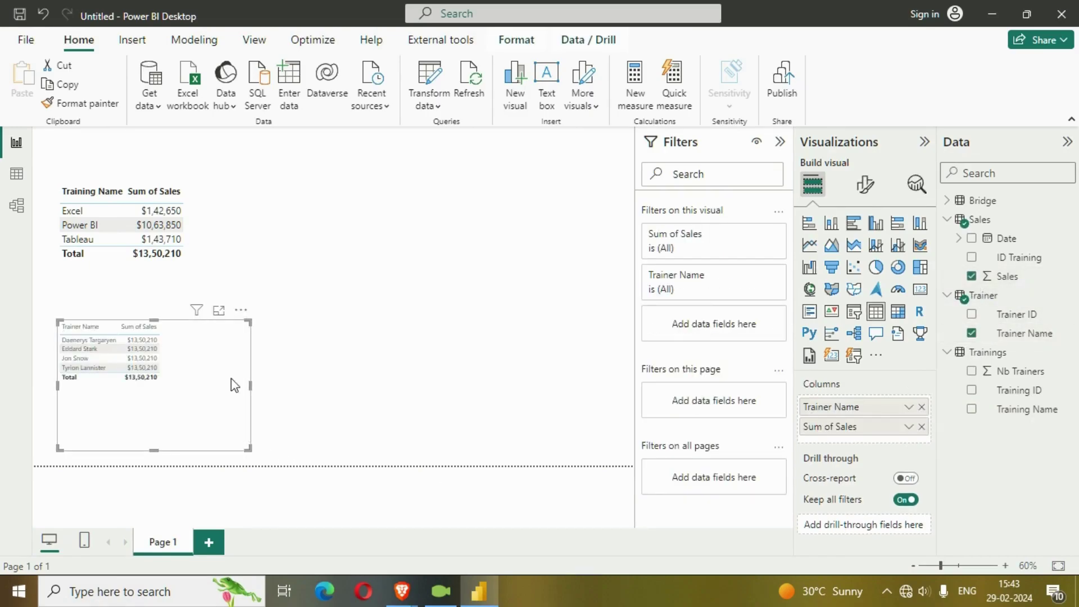
- Copy the training table's formatting onto the trainer table and place the trainer table directly below it
{"action": "left_click", "coordinate": [224, 233]}
{"action": "left_click", "coordinate": [93, 106]}
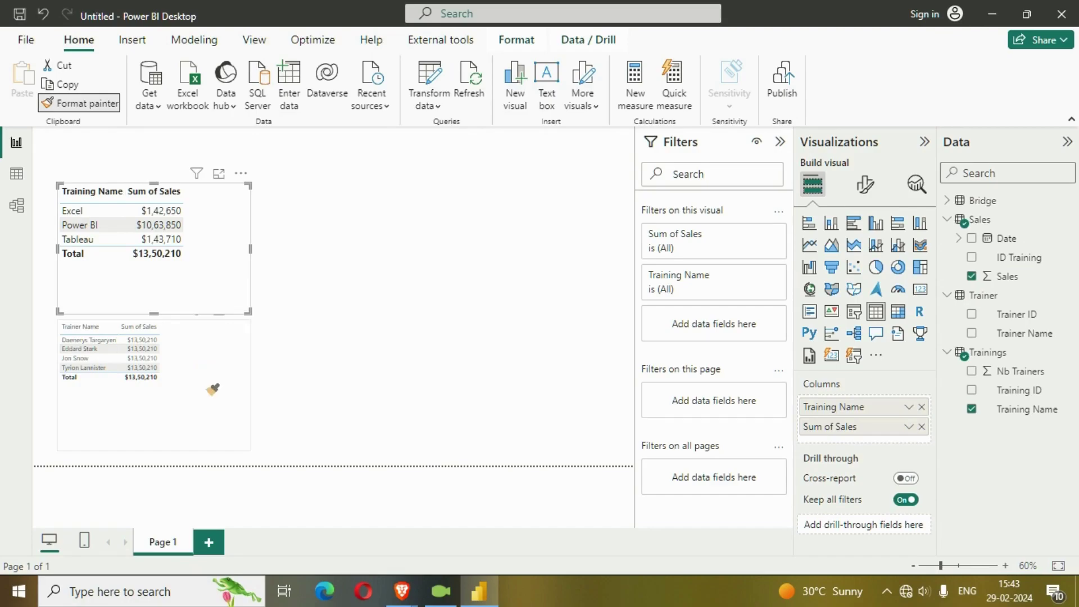
{"action": "left_click", "coordinate": [213, 389]}
{"action": "mouse_move", "coordinate": [219, 390]}
{"action": "left_mouse_down"}
{"action": "mouse_move", "coordinate": [333, 331]}
{"action": "mouse_move", "coordinate": [377, 248]}
{"action": "left_mouse_up"}
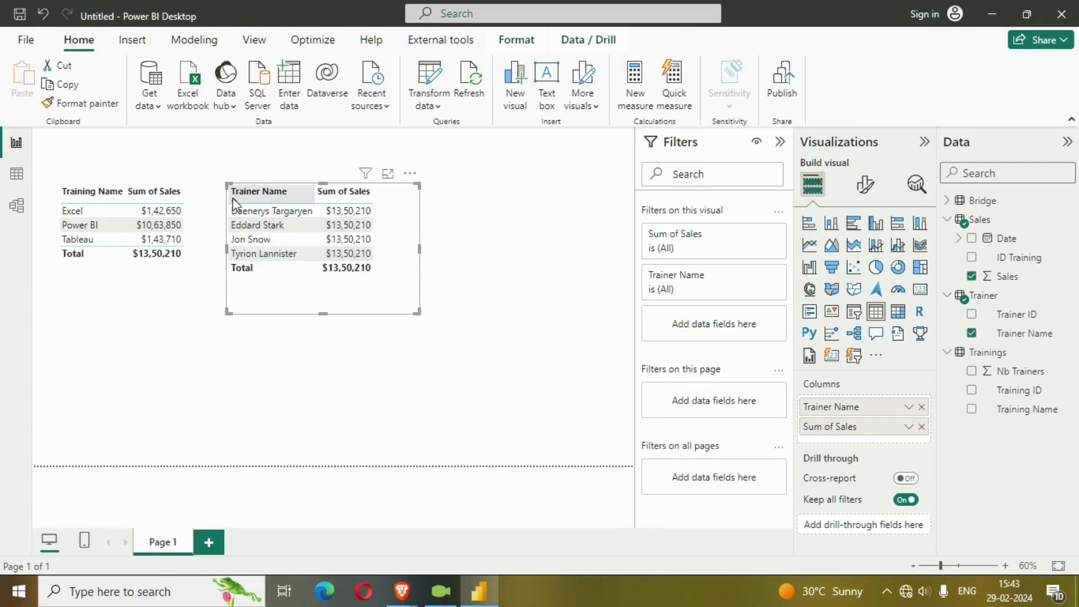
{"action": "left_click_drag", "start_coordinate": [258, 303], "coordinate": [134, 349]}
- Show the model diagram and move the Trainer table slightly lower and farther from Bridge
{"action": "left_click", "coordinate": [18, 205]}
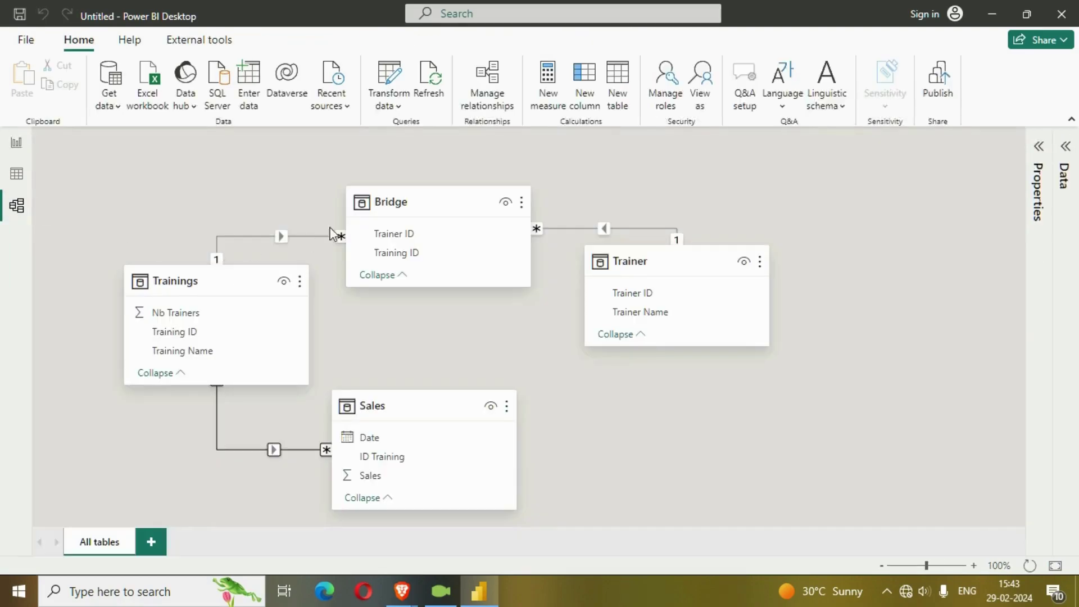
{"action": "left_click_drag", "start_coordinate": [404, 203], "coordinate": [425, 204]}
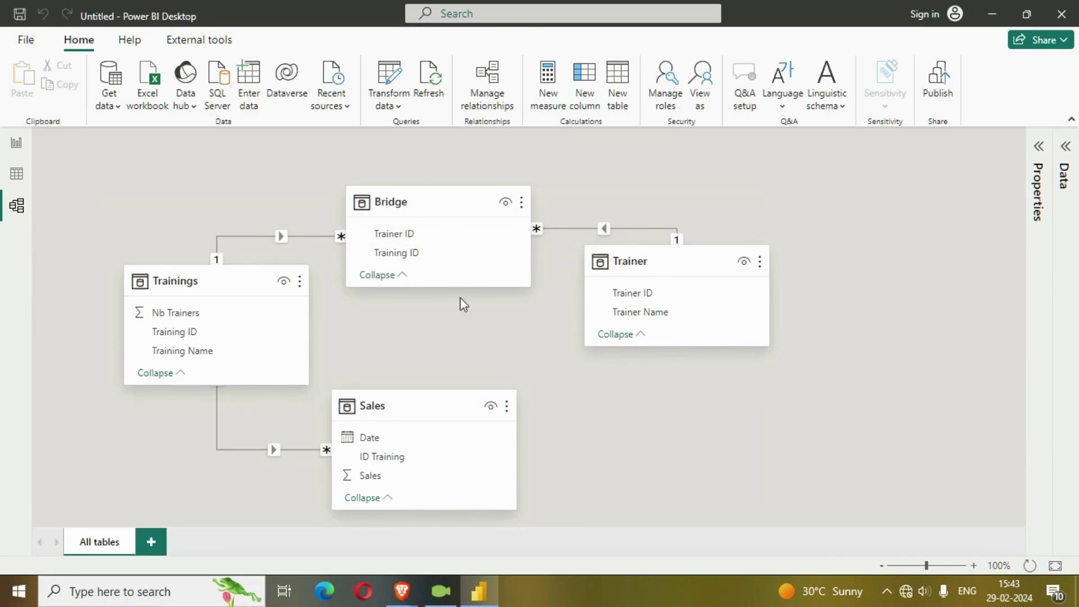
{"action": "left_click_drag", "start_coordinate": [658, 267], "coordinate": [677, 307]}
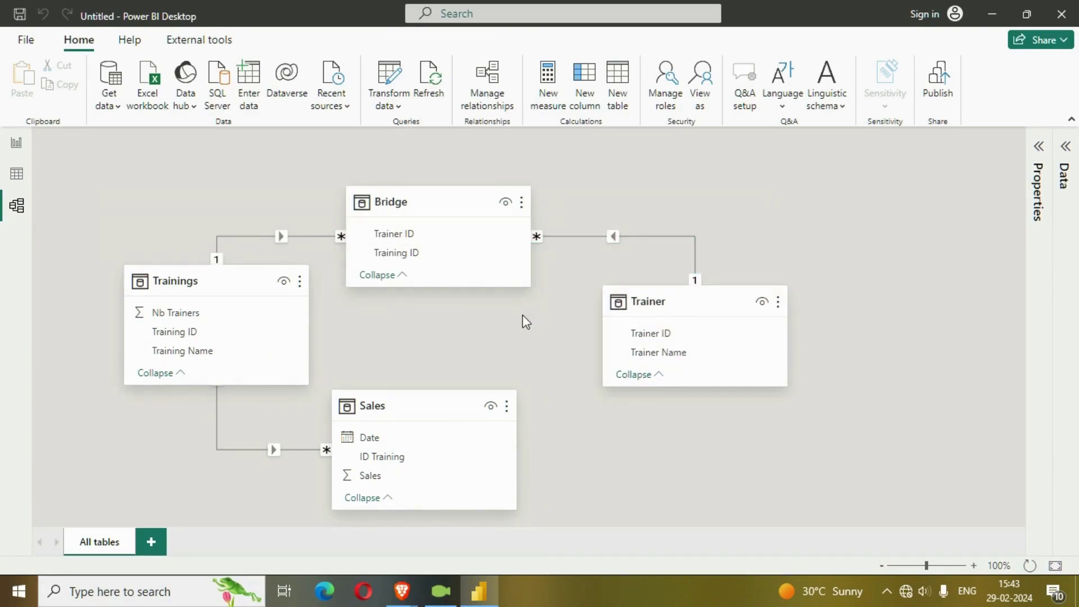
- Examine the filter directions of the relationships linking Trainer, Bridge, Trainings and Sales in the model diagram
{"action": "left_click", "coordinate": [311, 235]}
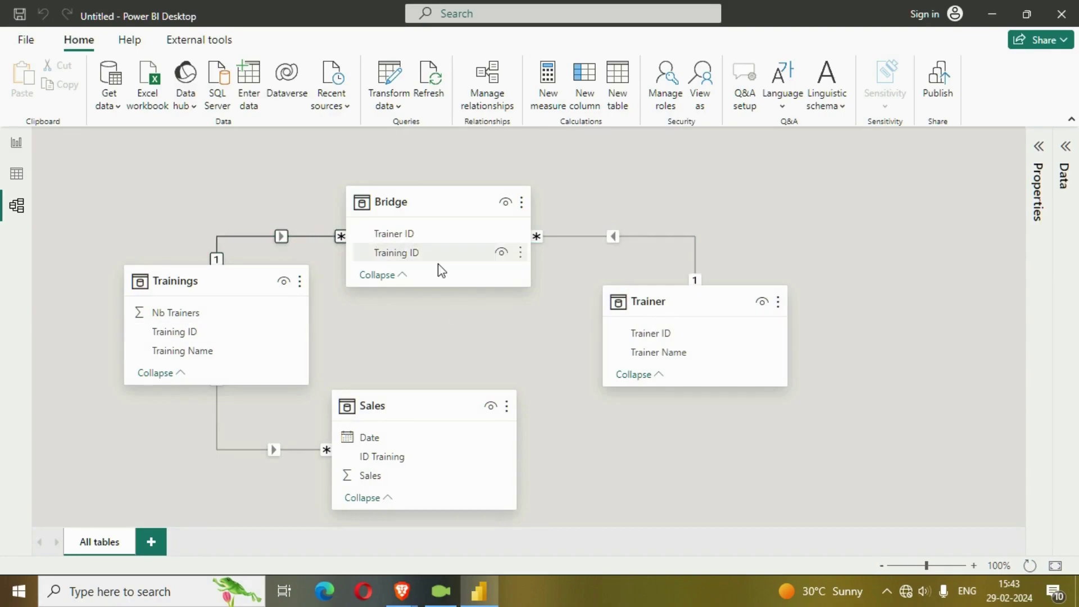
{"action": "left_click", "coordinate": [700, 309]}
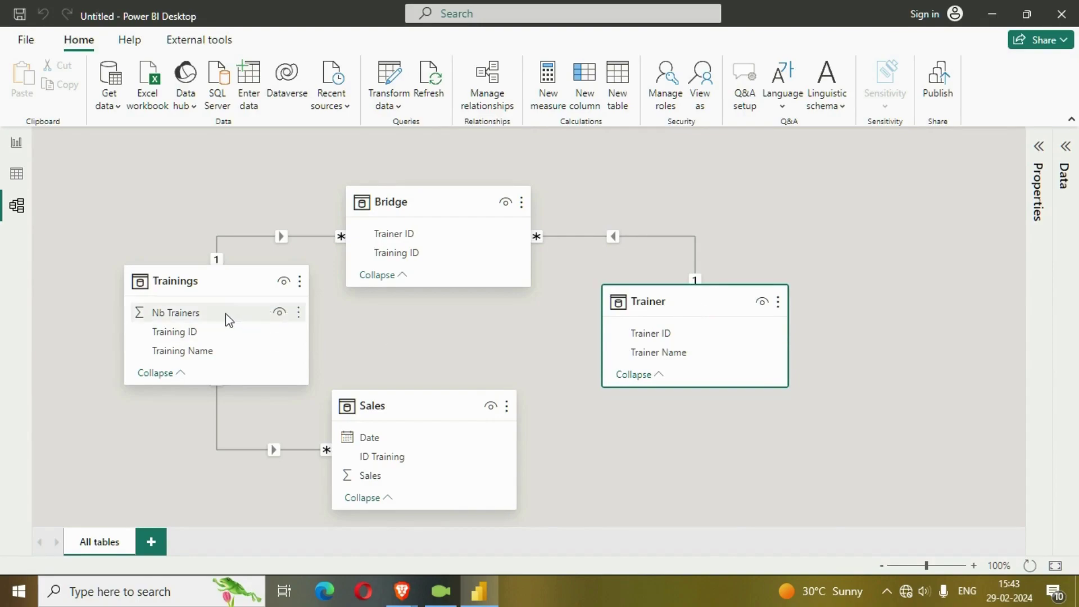
{"action": "left_click", "coordinate": [447, 201]}
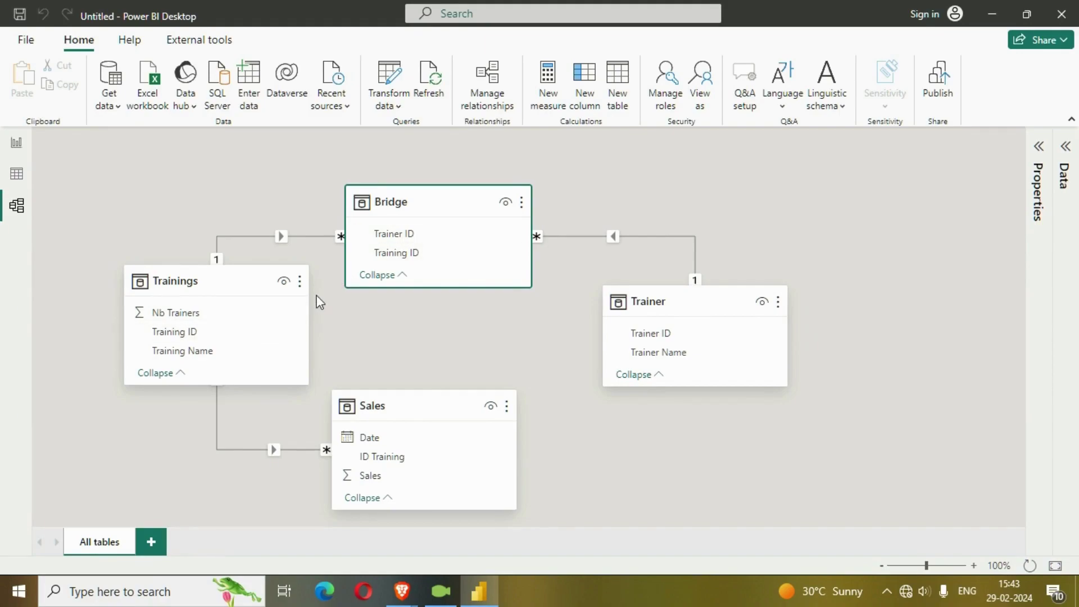
{"action": "left_click", "coordinate": [308, 236]}
{"action": "left_click_drag", "start_coordinate": [420, 406], "coordinate": [436, 422]}
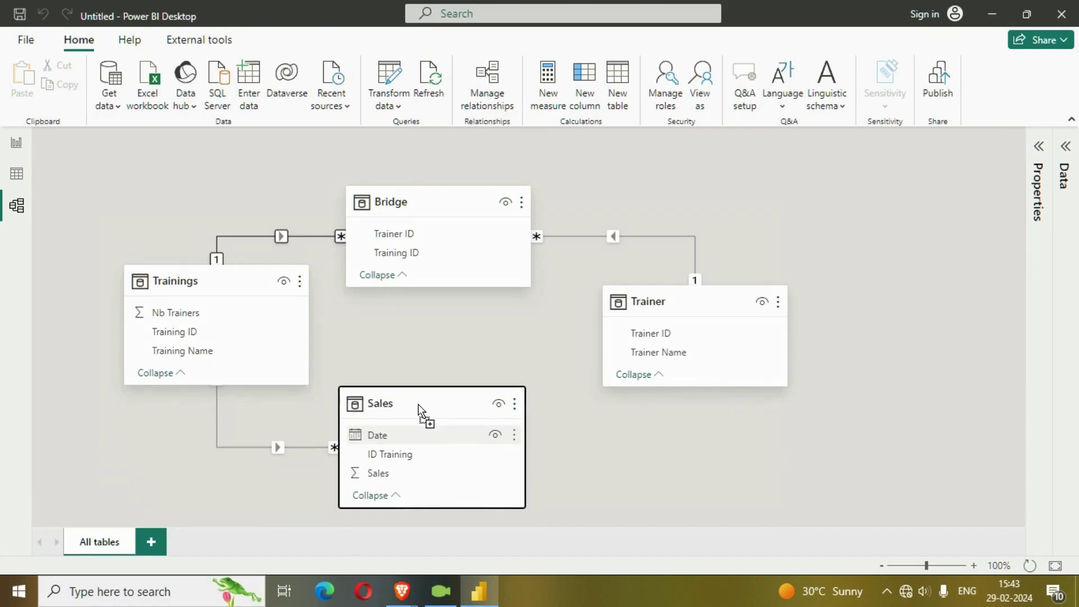
{"action": "left_click", "coordinate": [414, 396]}
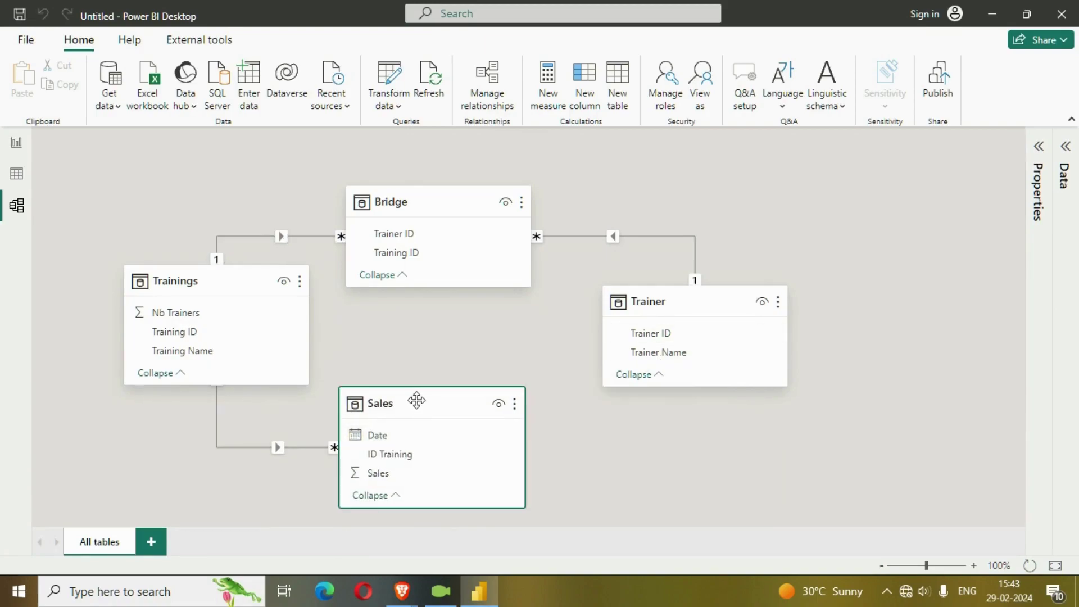
{"action": "left_click", "coordinate": [660, 240]}
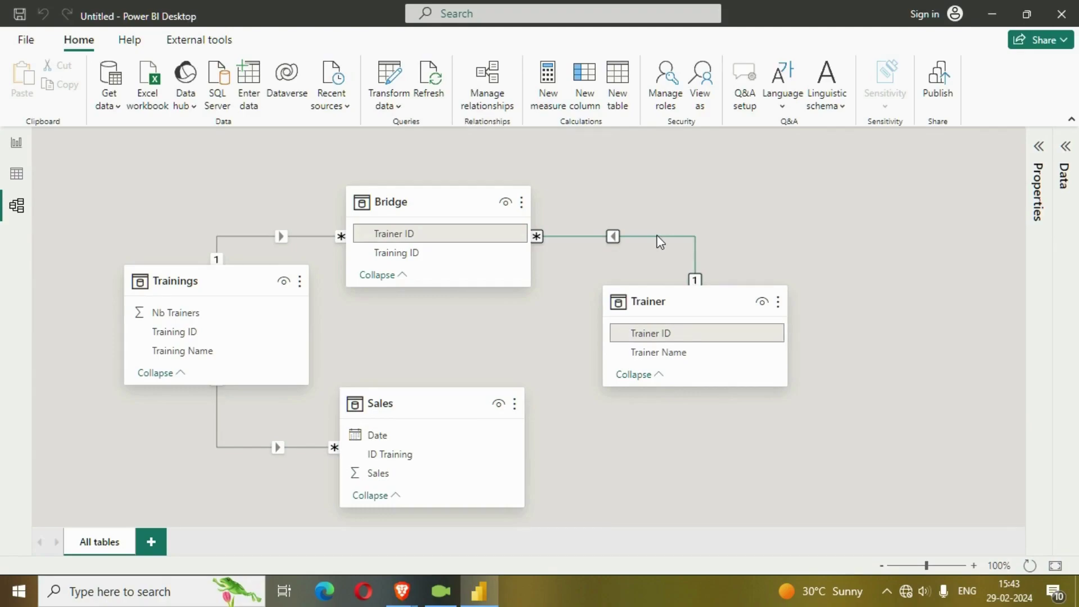
{"action": "left_click", "coordinate": [258, 235]}
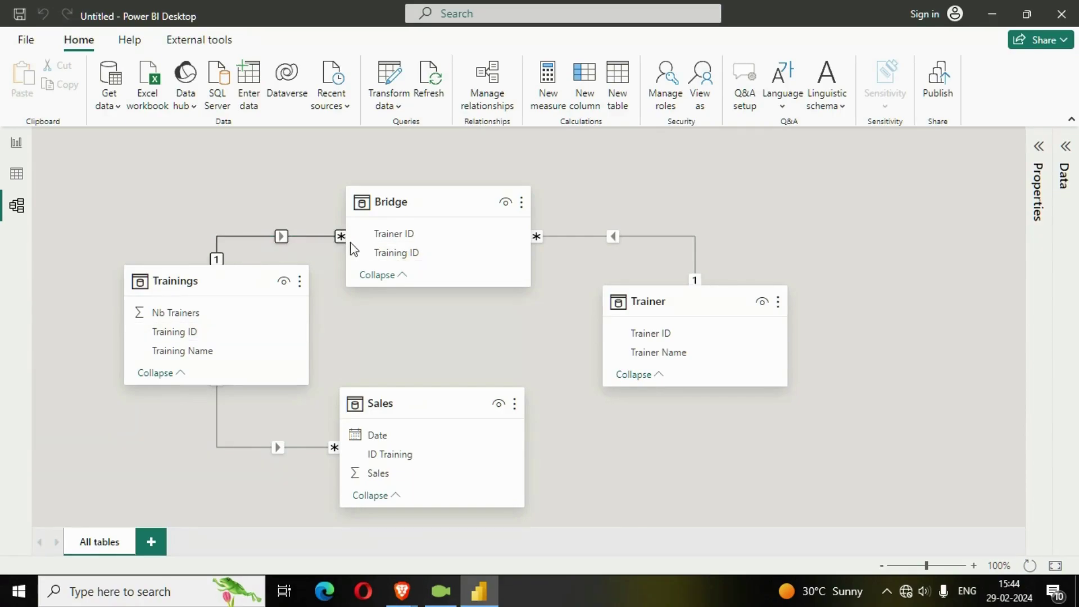
- Shift the Sales and Bridge tables slightly farther from Trainings in the model diagram
{"action": "mouse_move", "coordinate": [397, 402]}
{"action": "left_mouse_down"}
{"action": "mouse_move", "coordinate": [400, 414]}
{"action": "mouse_move", "coordinate": [413, 402]}
{"action": "left_mouse_up"}
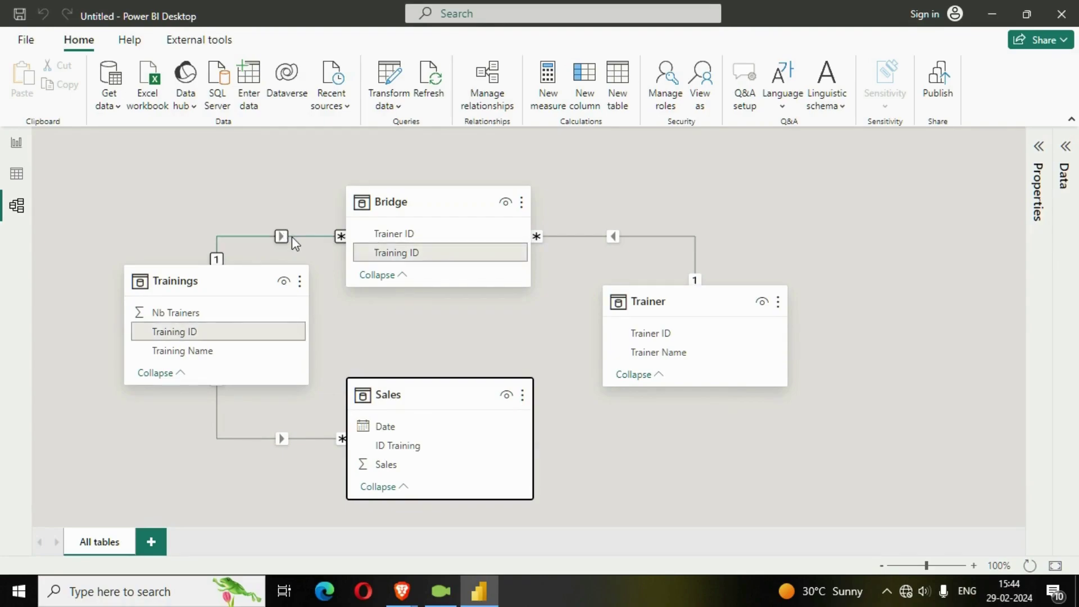
{"action": "left_click_drag", "start_coordinate": [418, 190], "coordinate": [424, 186]}
{"action": "left_click", "coordinate": [327, 268]}
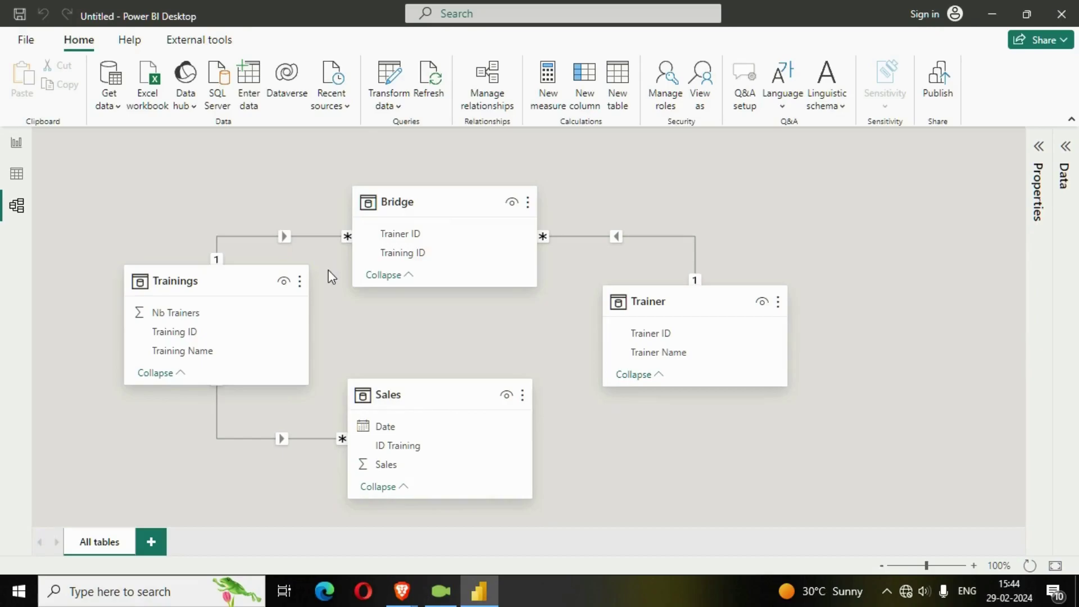
- Set the cross filter direction of the Bridge–Trainings relationship to Both and check the trainer table on the report page
{"action": "right_click", "coordinate": [292, 237]}
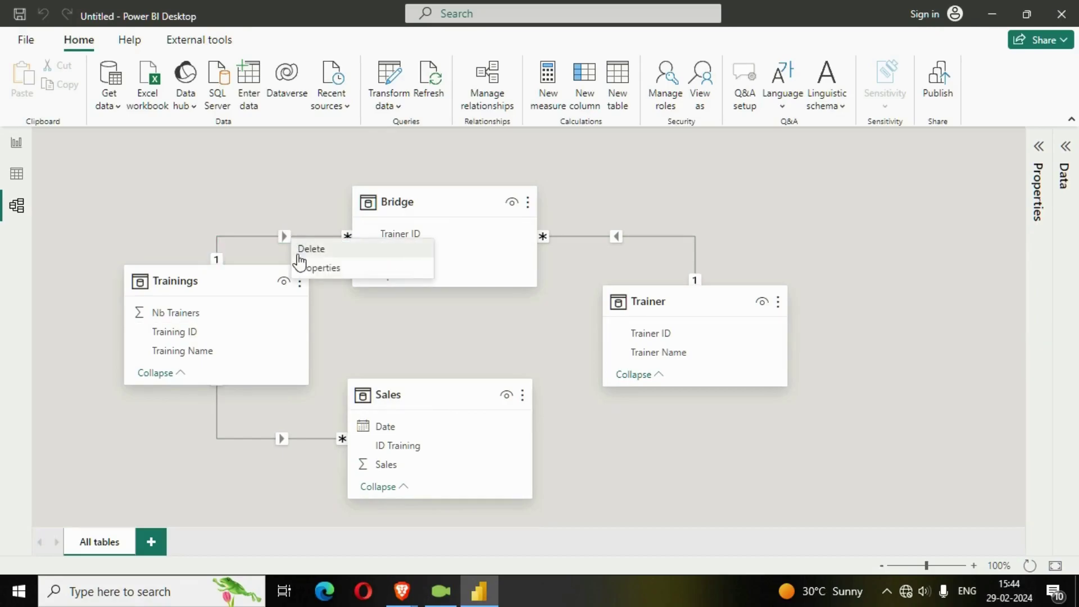
{"action": "left_click", "coordinate": [306, 269]}
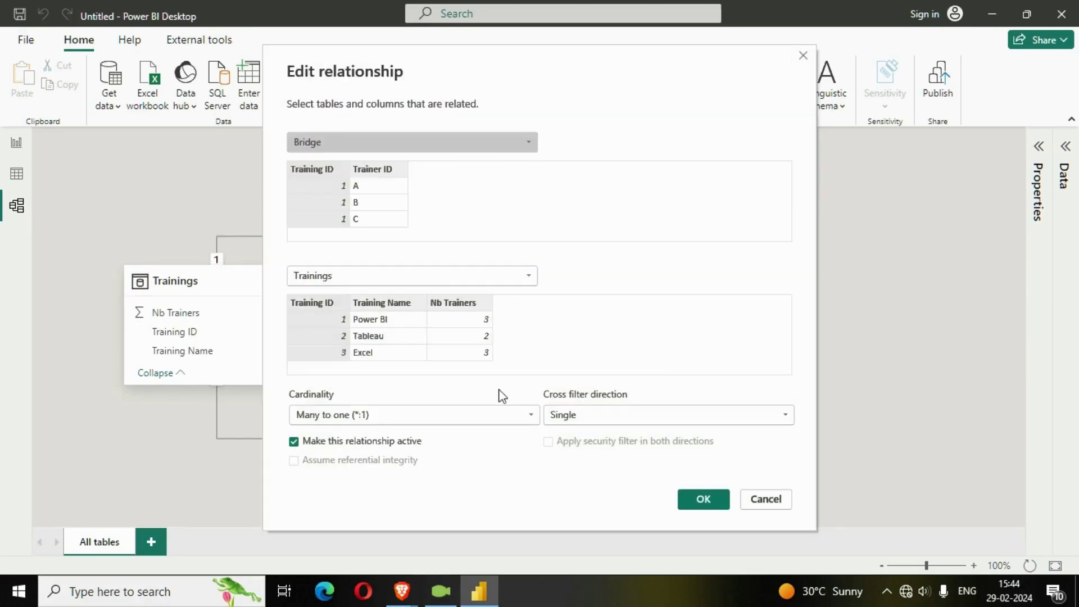
{"action": "left_click", "coordinate": [577, 418]}
{"action": "left_click", "coordinate": [561, 446]}
{"action": "left_click", "coordinate": [703, 500]}
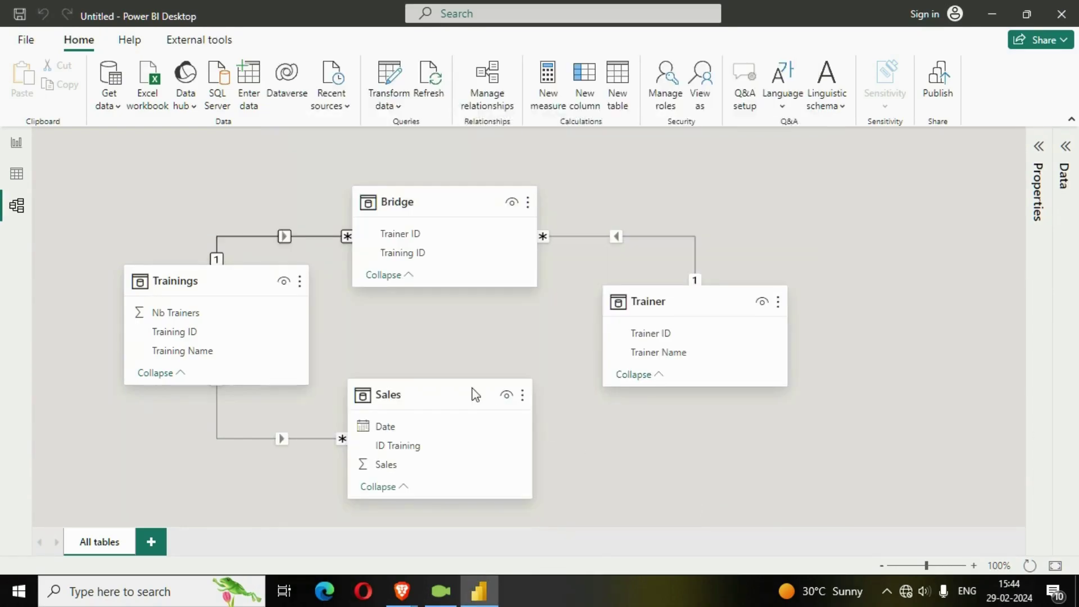
{"action": "left_click", "coordinate": [16, 142]}
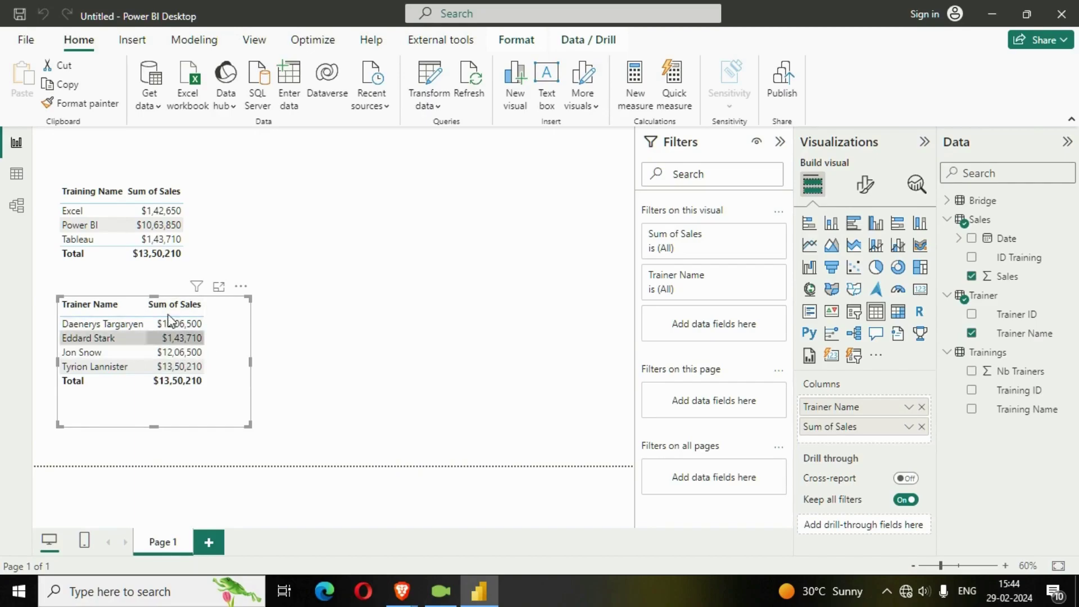
- Set the cross filter direction of the Bridge–Trainings relationship back to Single in the model diagram
{"action": "left_click", "coordinate": [26, 207]}
{"action": "left_click", "coordinate": [309, 236]}
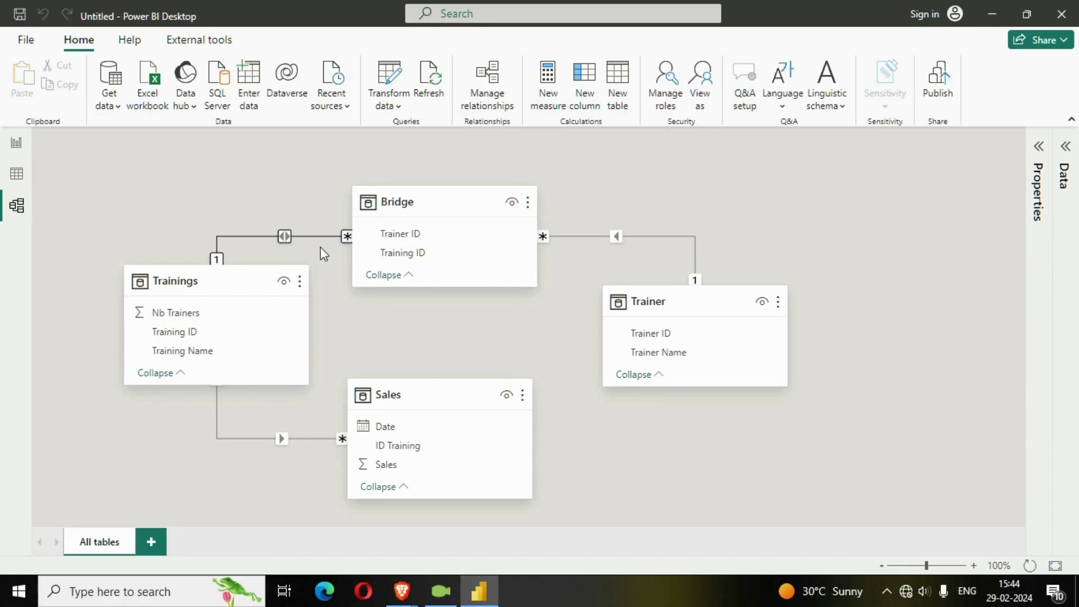
{"action": "right_click", "coordinate": [288, 235]}
{"action": "left_click", "coordinate": [315, 270]}
{"action": "left_click", "coordinate": [591, 415]}
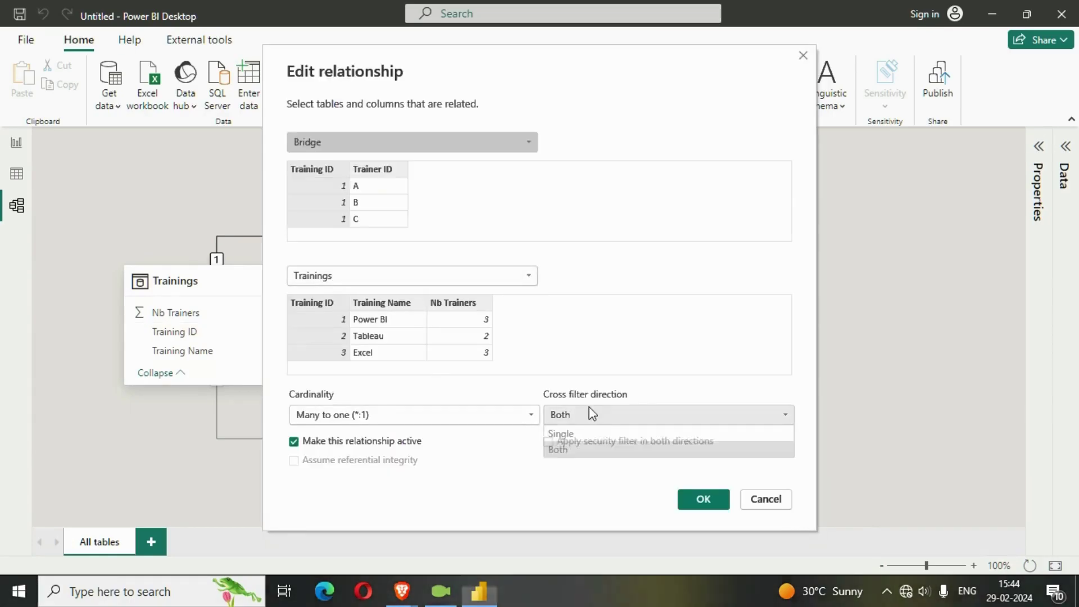
{"action": "left_click", "coordinate": [588, 433]}
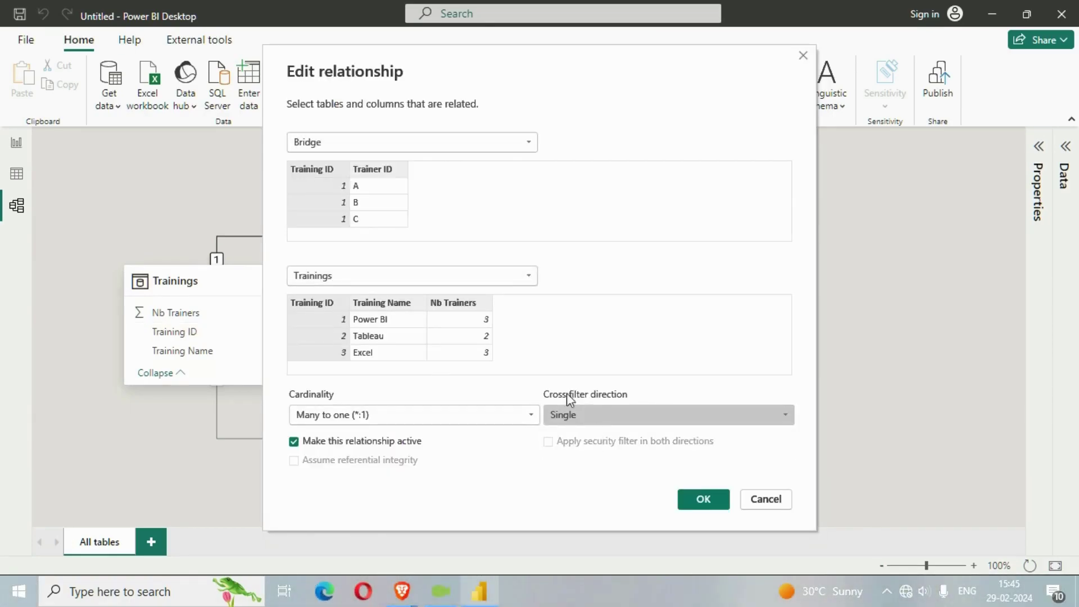
{"action": "left_click", "coordinate": [702, 500]}
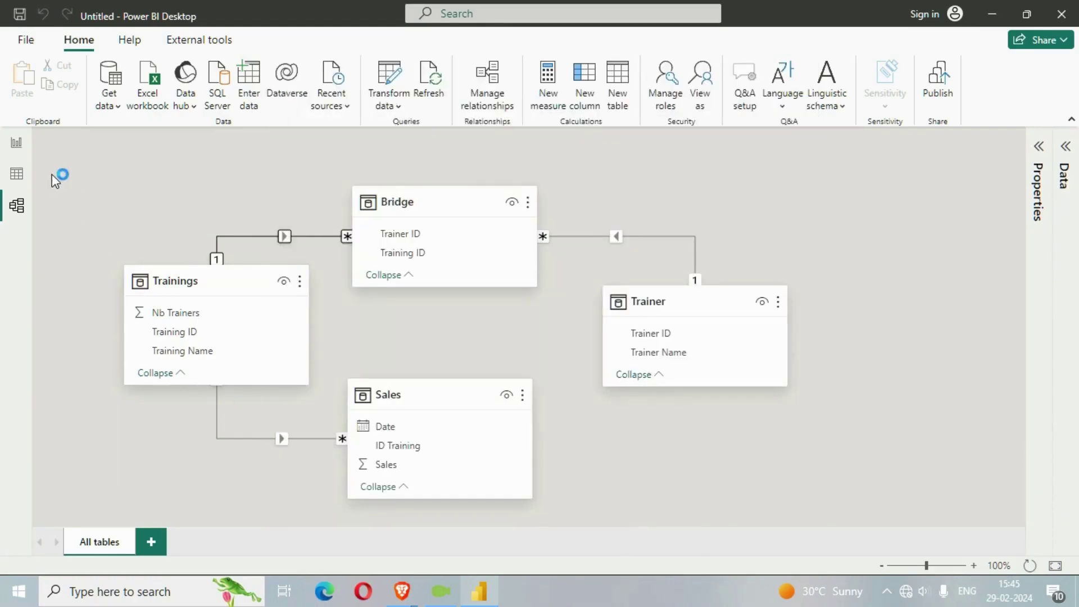
- Return to the report page and move the trainer table beside the training table
{"action": "left_click", "coordinate": [16, 143]}
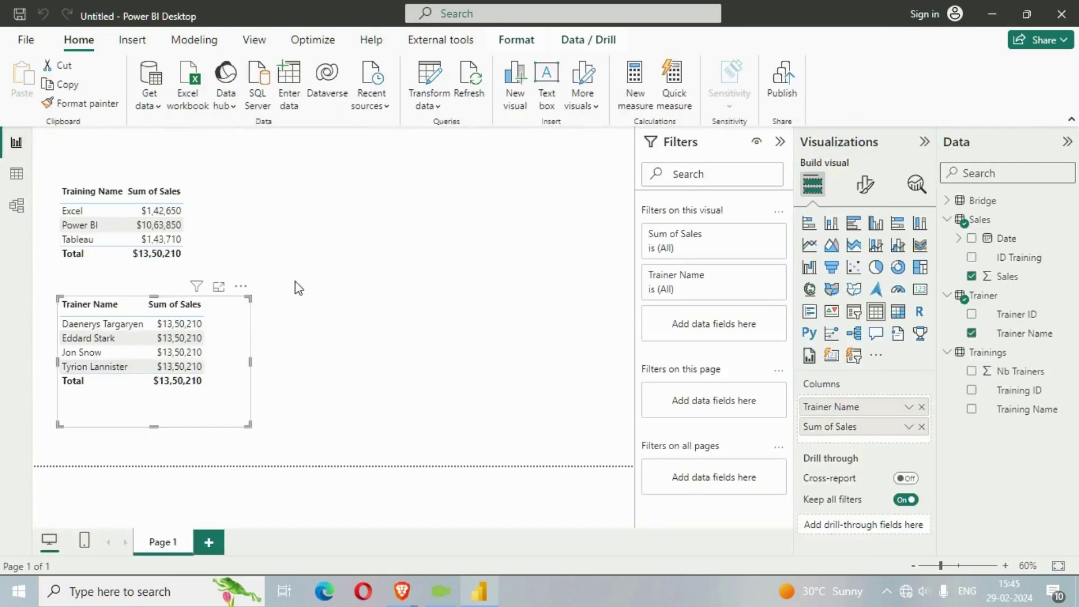
{"action": "left_click_drag", "start_coordinate": [245, 323], "coordinate": [391, 214]}
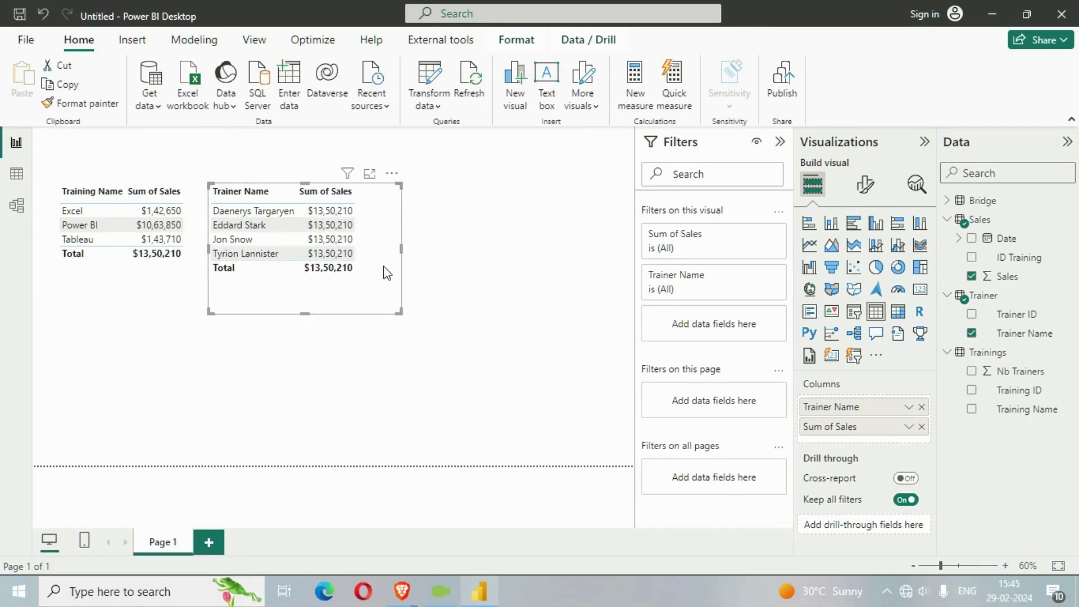
{"action": "left_click", "coordinate": [474, 277]}
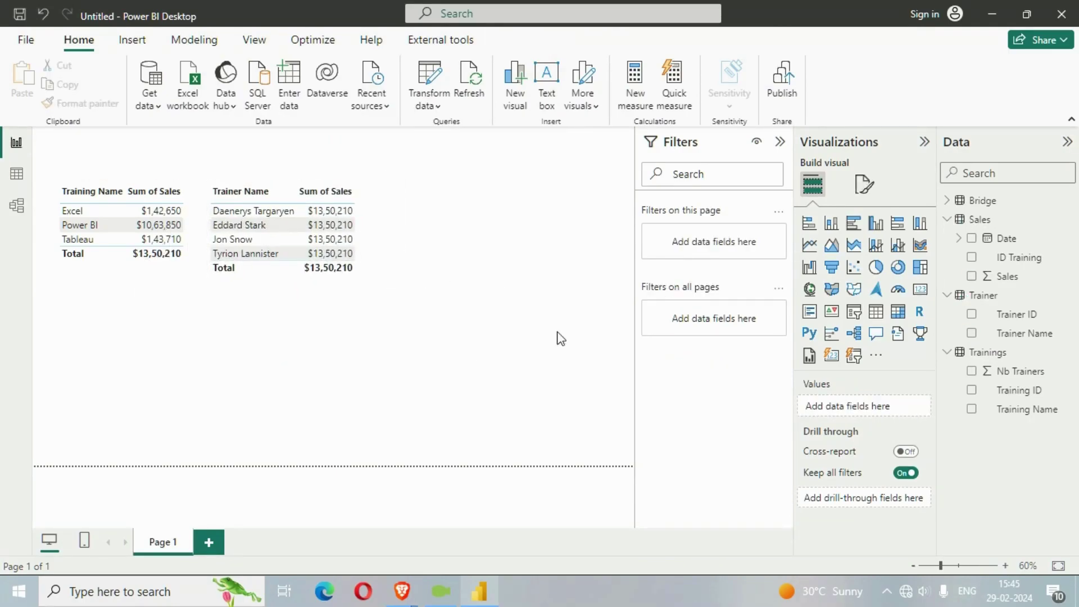
- Create a new measure in the Bridge table, expand the formula editor and name the measure Crossfilter
{"action": "right_click", "coordinate": [992, 203]}
{"action": "left_click", "coordinate": [948, 233]}
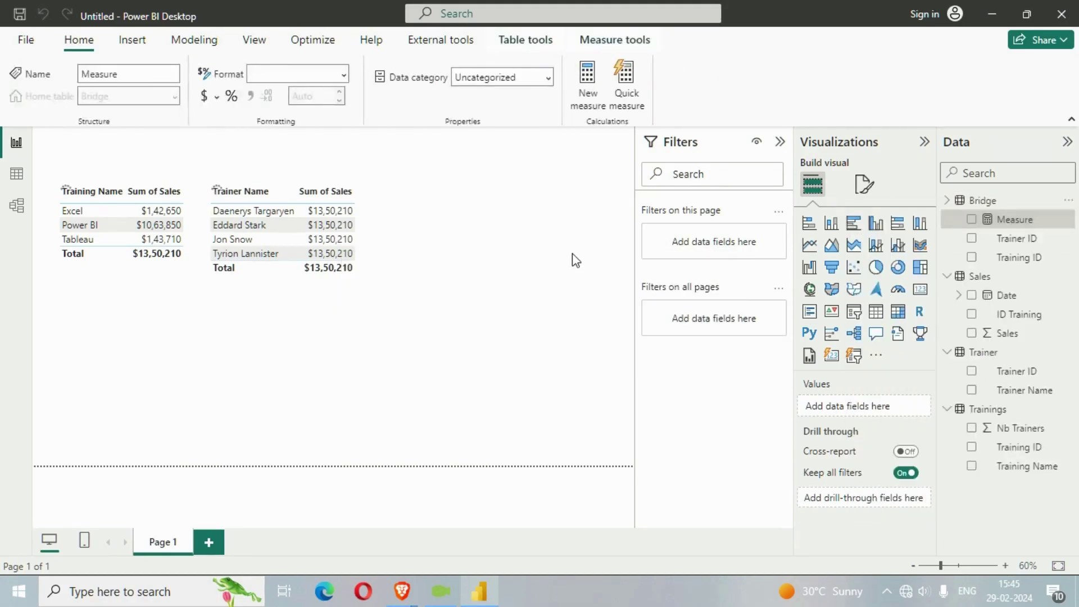
{"action": "left_click", "coordinate": [780, 142]}
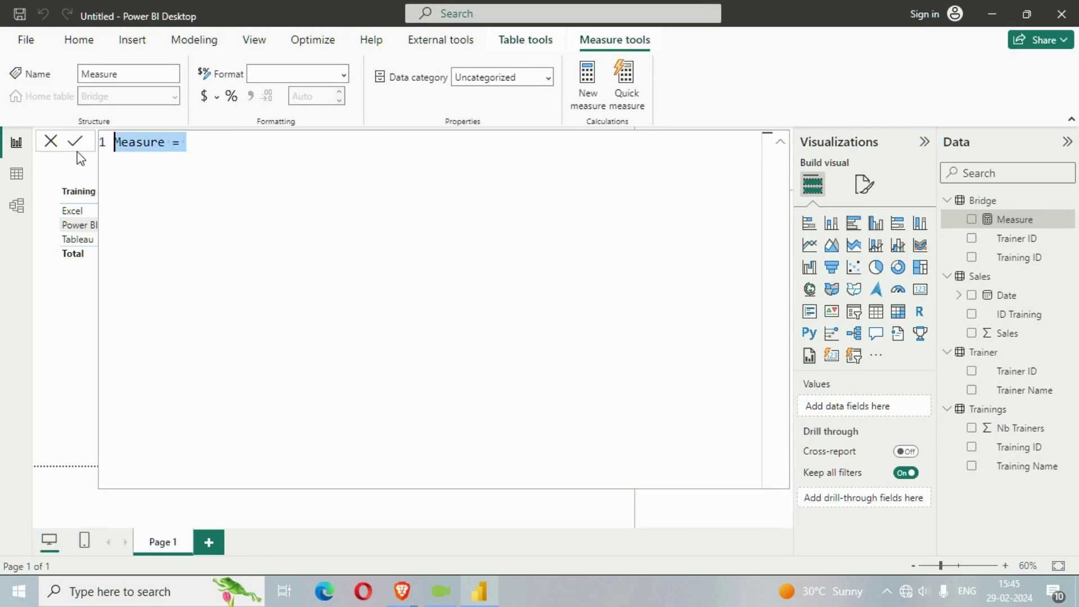
{"action": "type", "text": "Cros"}
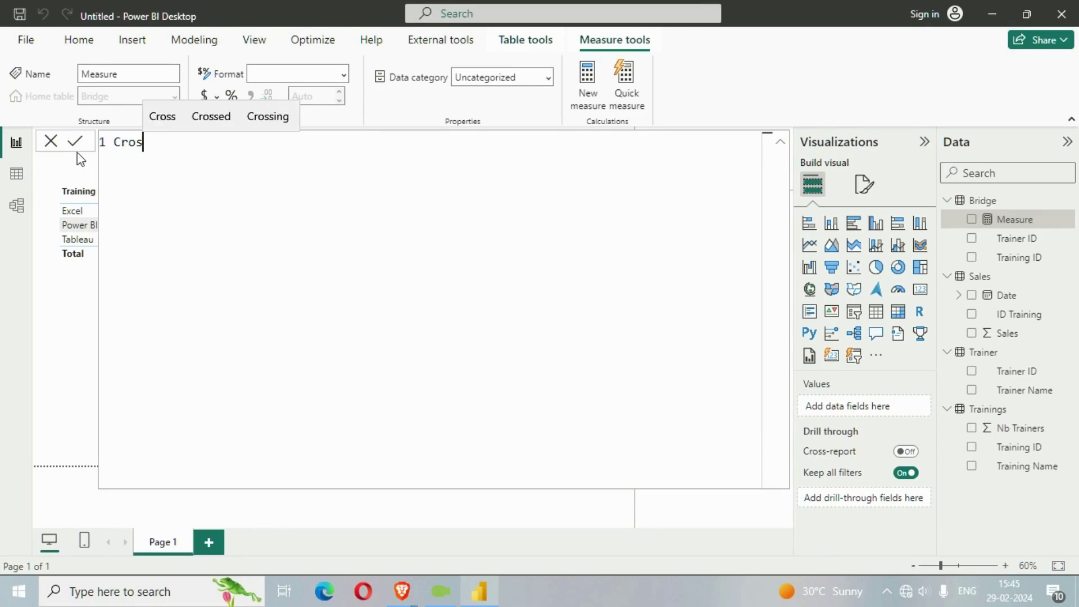
{"action": "type", "text": "sfilter ="}
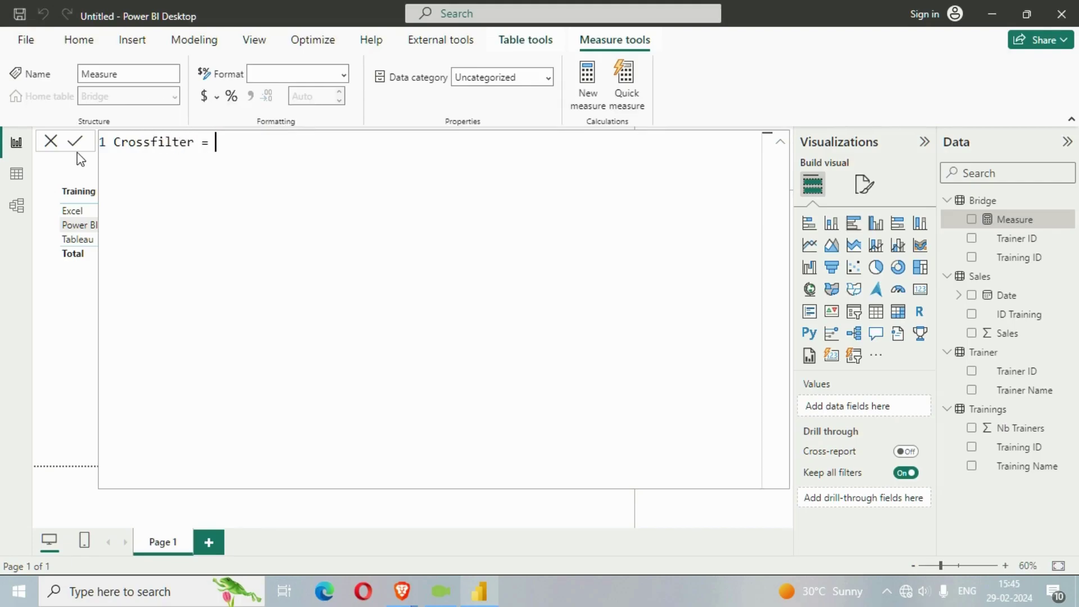
- Begin the Crossfilter measure's formula on a new indented line with CALCULATE(SUM(Sales[Sales])
{"action": "key", "text": "shift+Return"}
{"action": "key", "text": "Tab"}
{"action": "type", "text": "CAL"}
{"action": "key", "text": "Tab"}
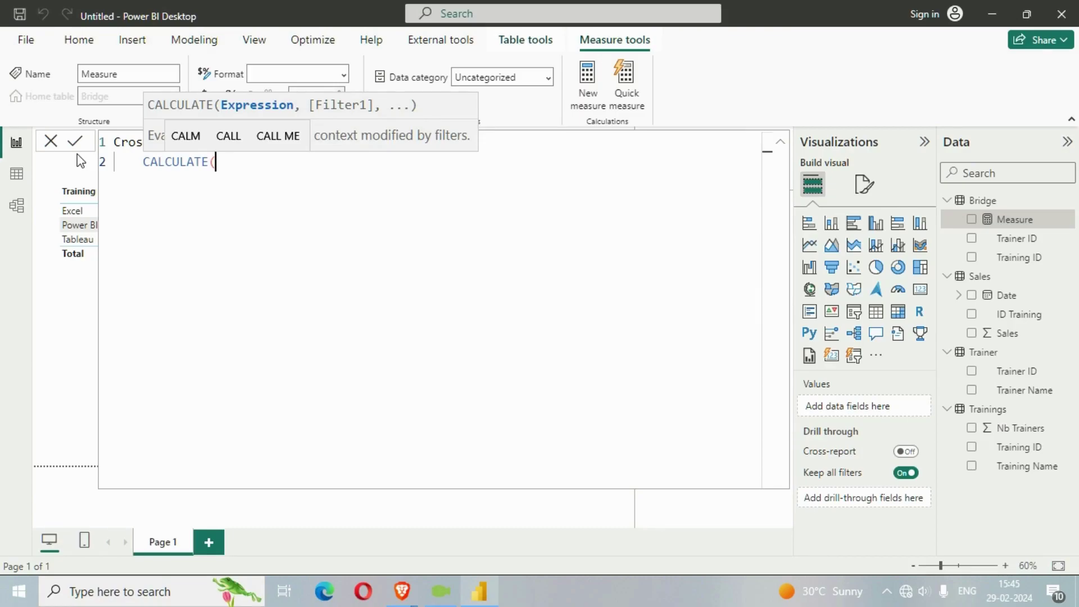
{"action": "type", "text": "sum"}
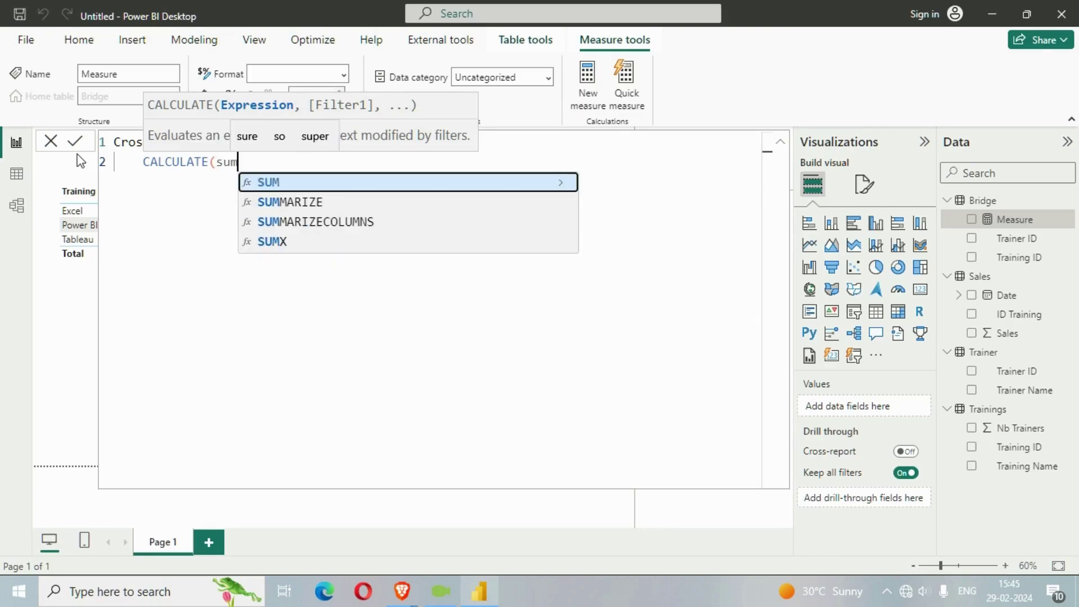
{"action": "key", "text": "Tab"}
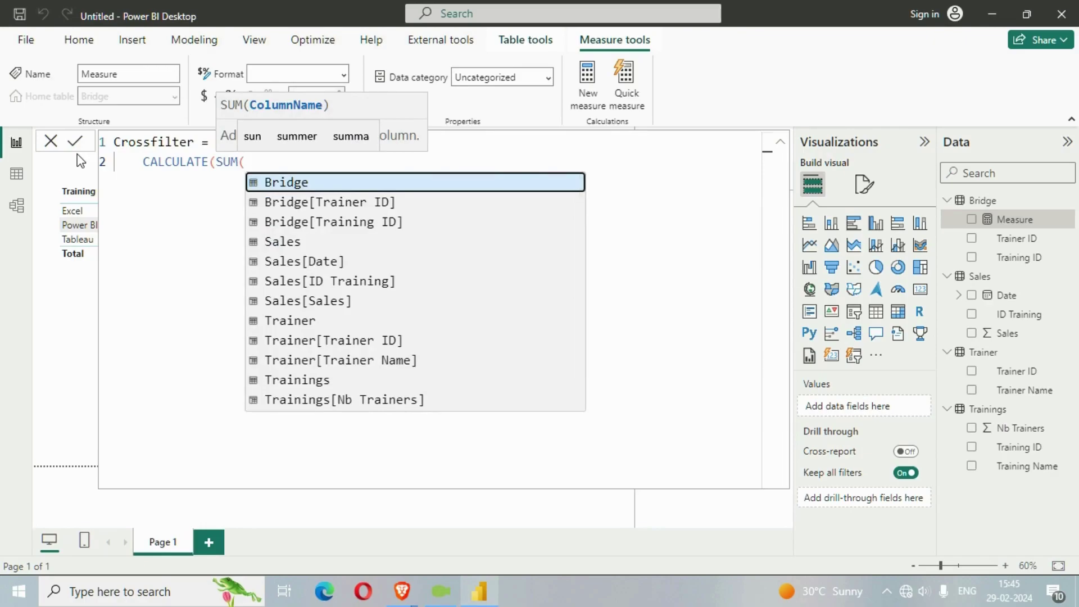
{"action": "type", "text": "sales"}
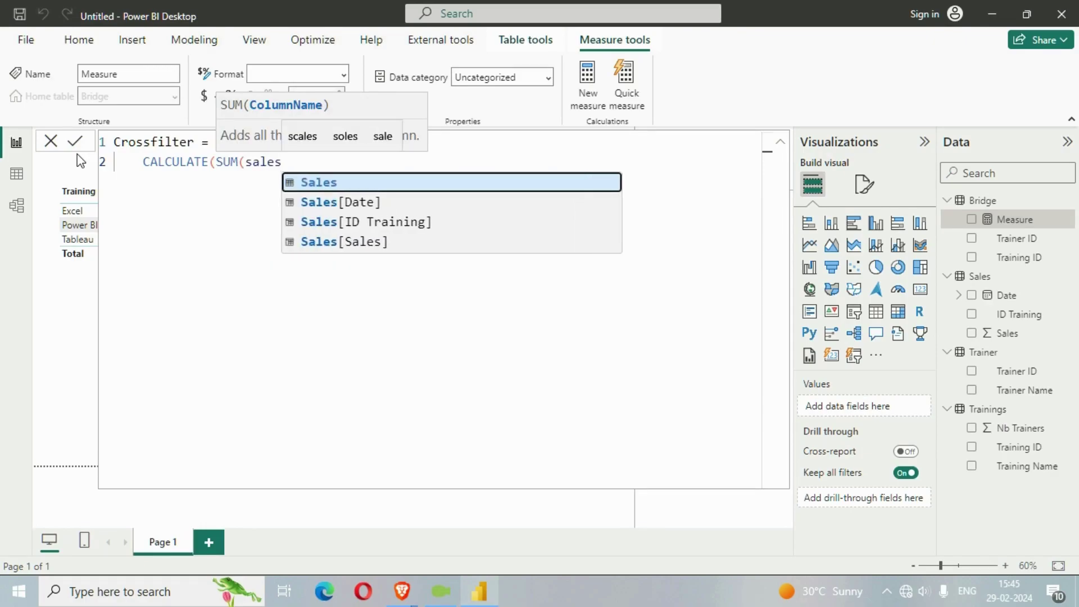
{"action": "key", "text": "Down"}
{"action": "key", "text": "Down"}
{"action": "key", "text": "Down"}
{"action": "key", "text": "Tab"}
{"action": "type", "text": ")"}
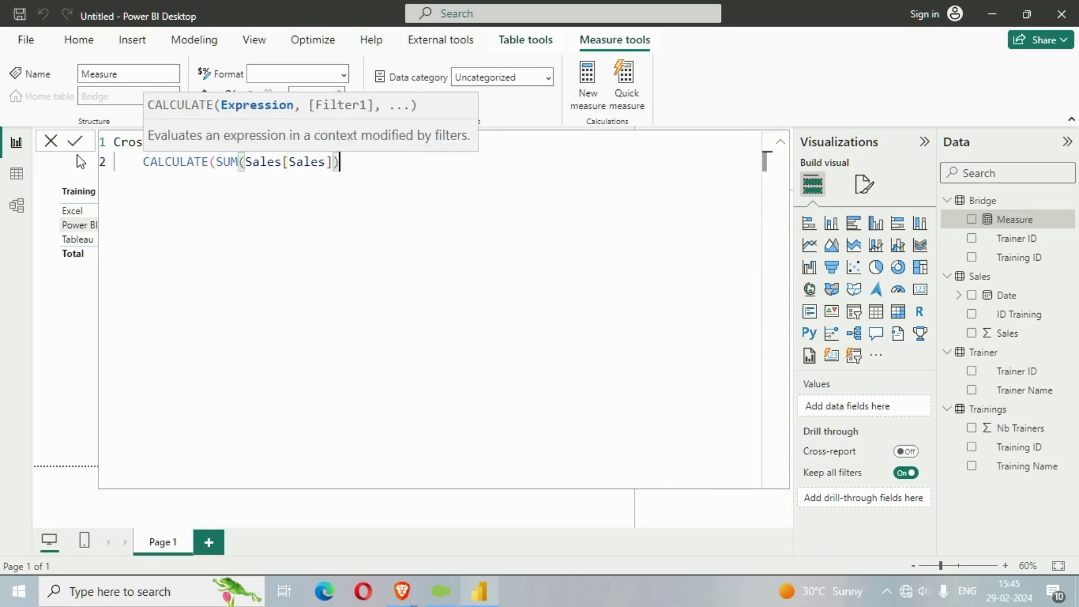
- Add a CROSSFILTER function as the CALCULATE filter, with Bridge[Training ID] as its first column
{"action": "type", "text": ",cros"}
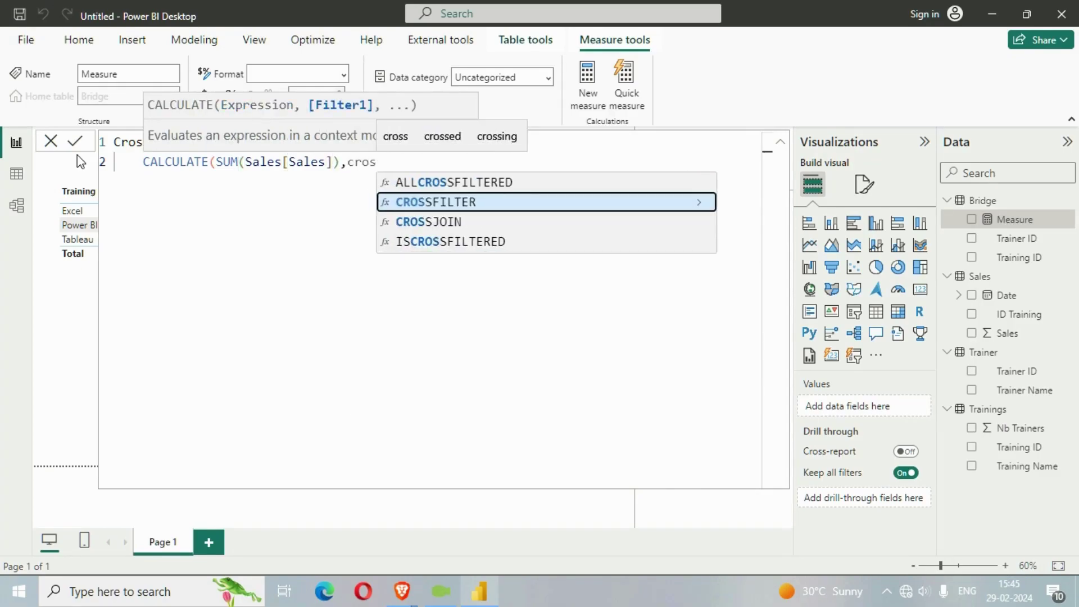
{"action": "key", "text": "Tab"}
{"action": "type", "text": "ds"}
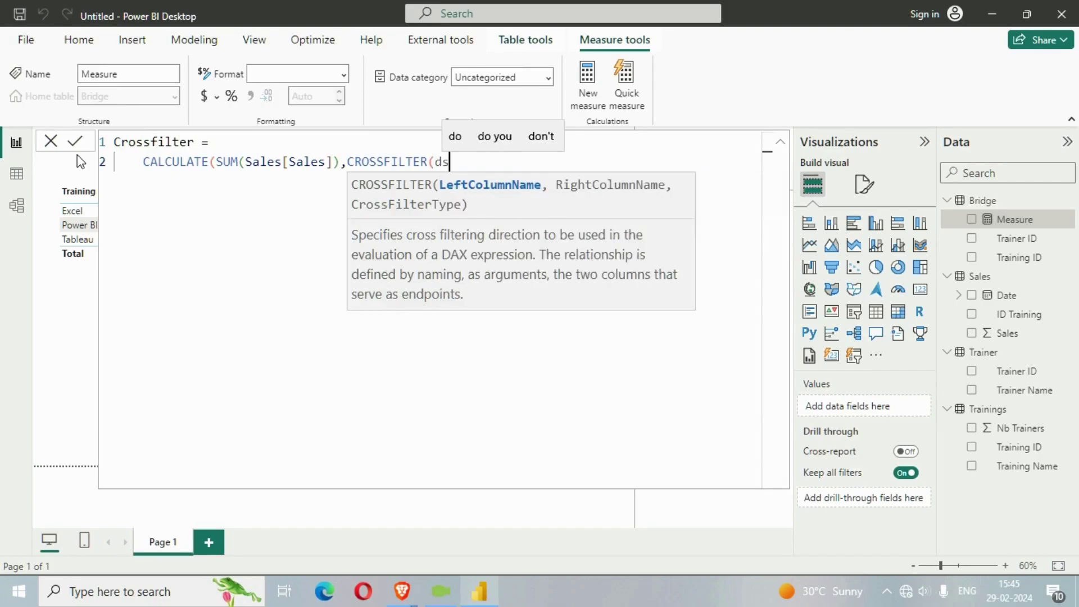
{"action": "type", "text": "d"}
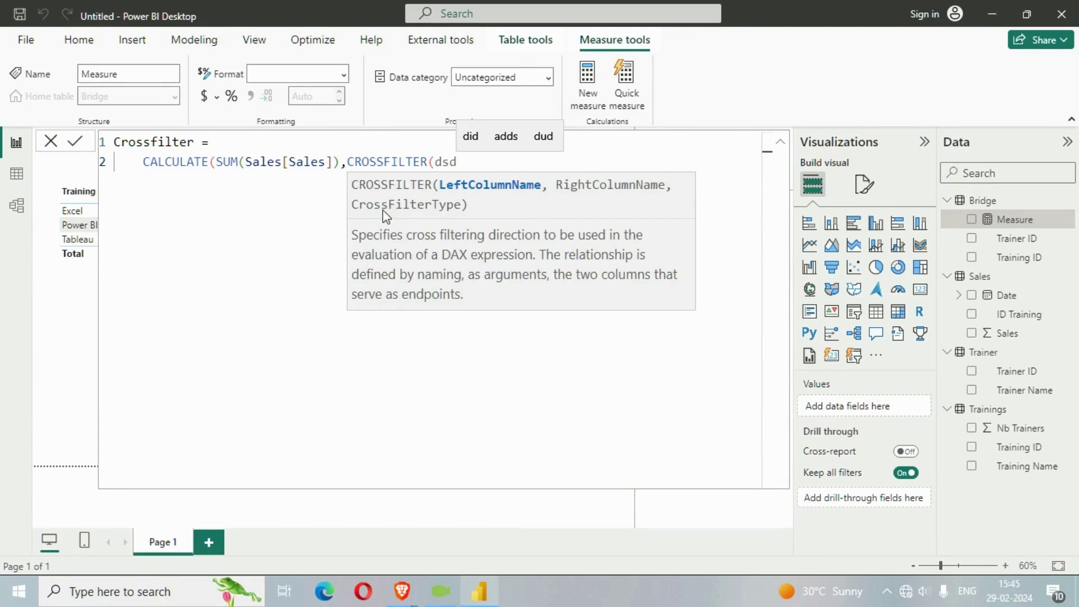
{"action": "key", "text": "BackSpace"}
{"action": "key", "text": "BackSpace"}
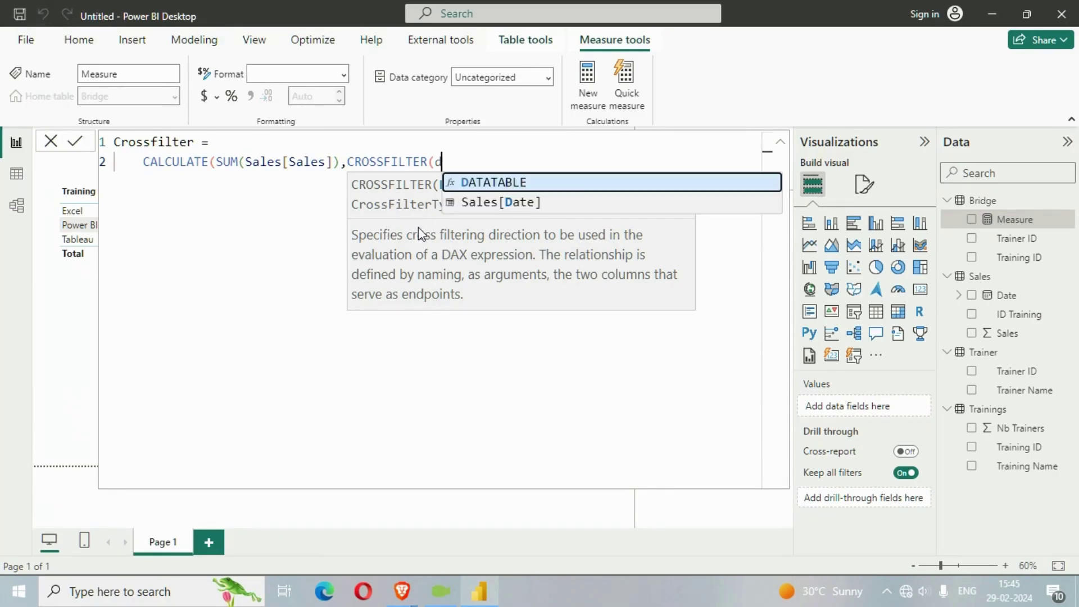
{"action": "key", "text": "BackSpace"}
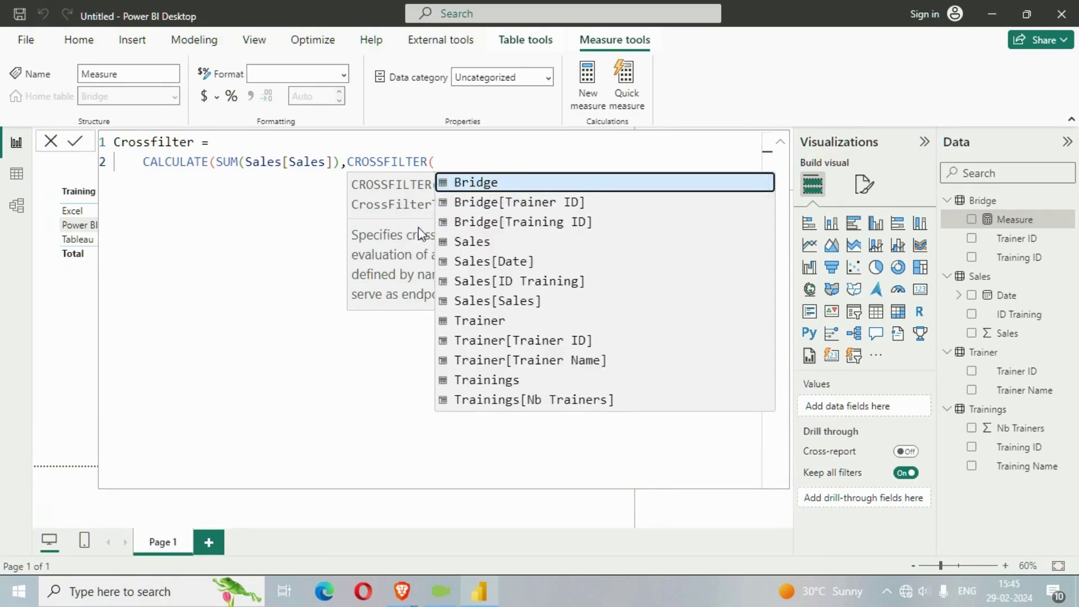
{"action": "type", "text": "trau"}
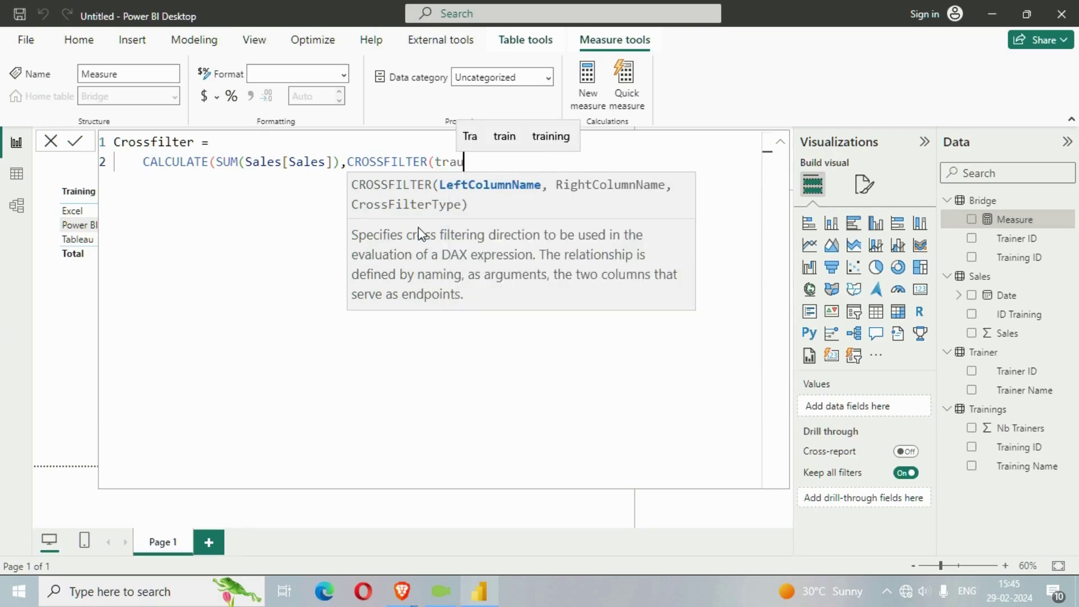
{"action": "key", "text": "BackSpace"}
{"action": "key", "text": "BackSpace"}
{"action": "key", "text": "BackSpace"}
{"action": "key", "text": "BackSpace"}
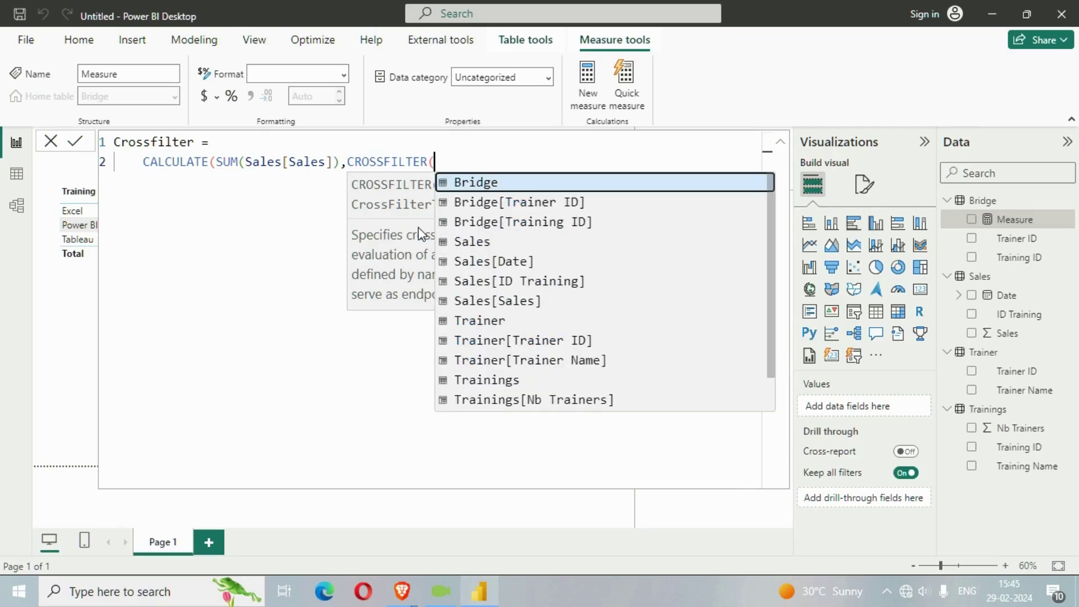
{"action": "type", "text": "br"}
{"action": "key", "text": "Down"}
{"action": "key", "text": "Down"}
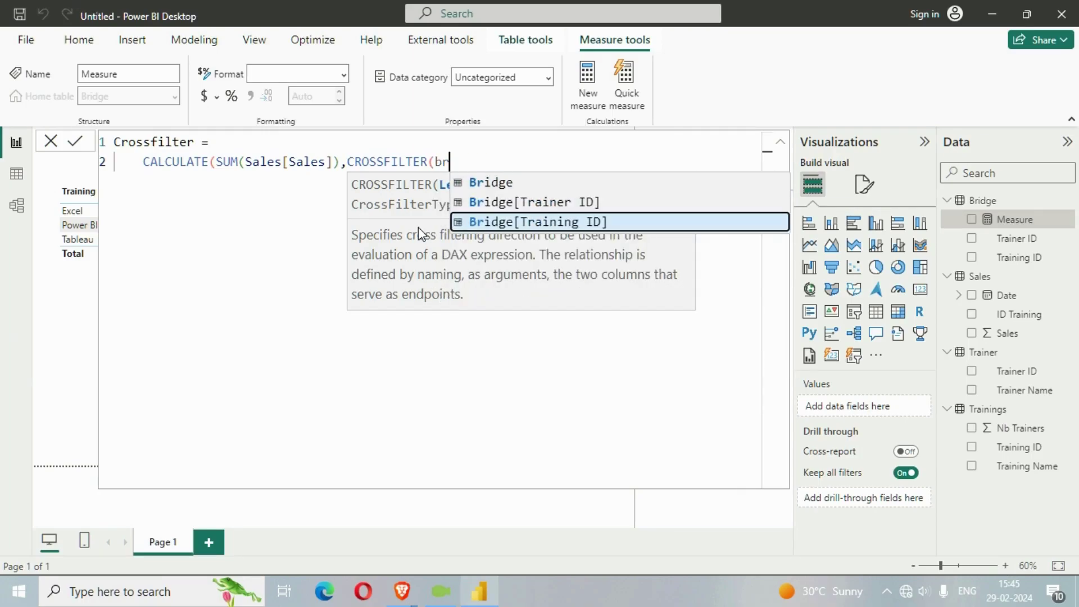
{"action": "key", "text": "Tab"}
{"action": "type", "text": ","}
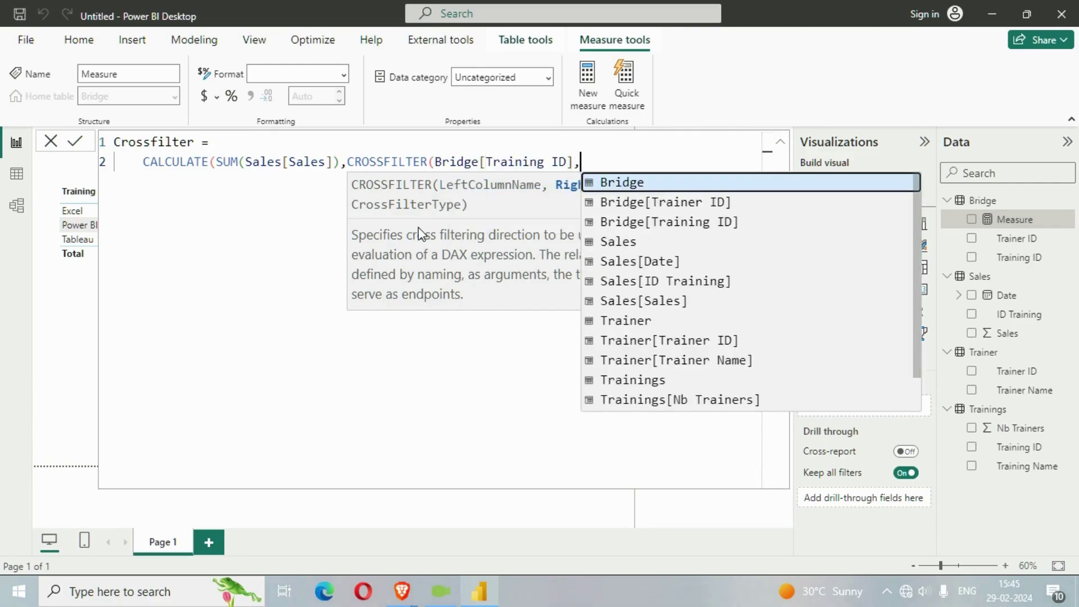
- Enter Trainings[Training ID] as the second column of the CROSSFILTER function
{"action": "type", "text": "t"}
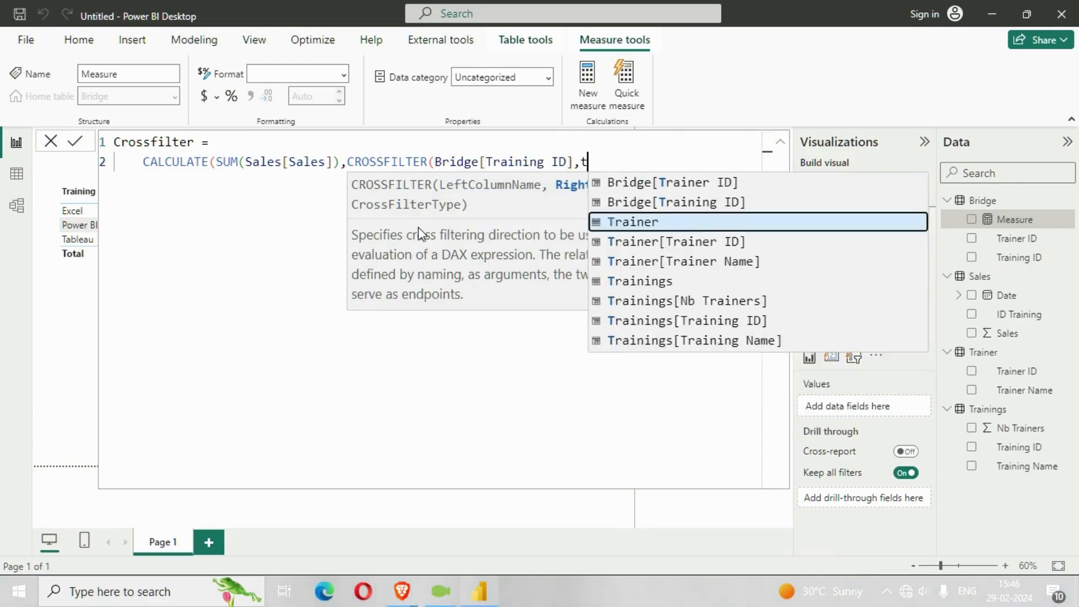
{"action": "type", "text": "rain"}
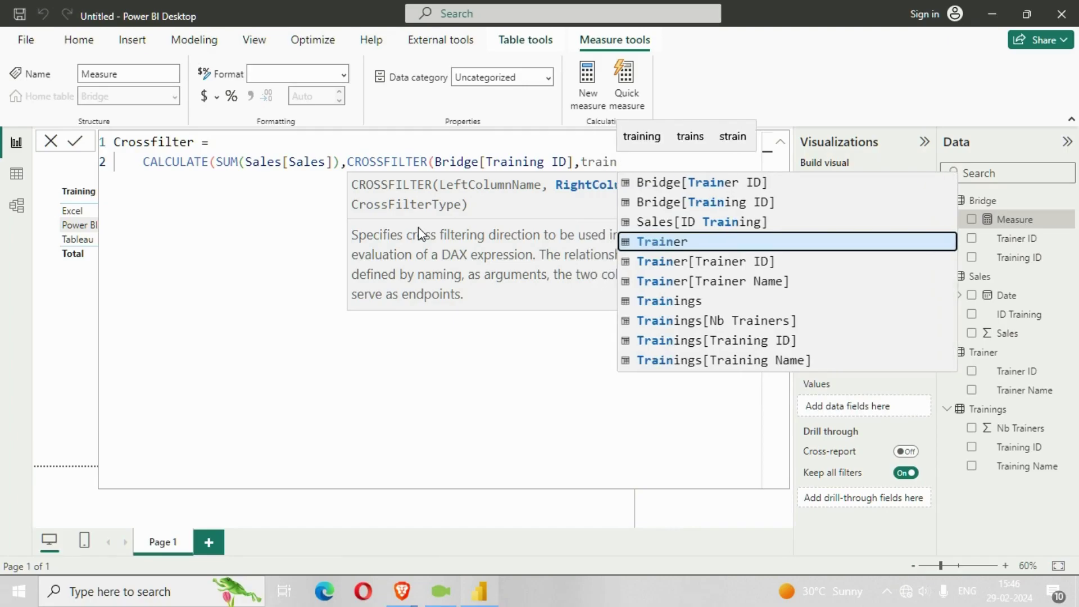
{"action": "key", "text": "Down"}
{"action": "key", "text": "Down"}
{"action": "key", "text": "Down"}
{"action": "key", "text": "Down"}
{"action": "key", "text": "Down"}
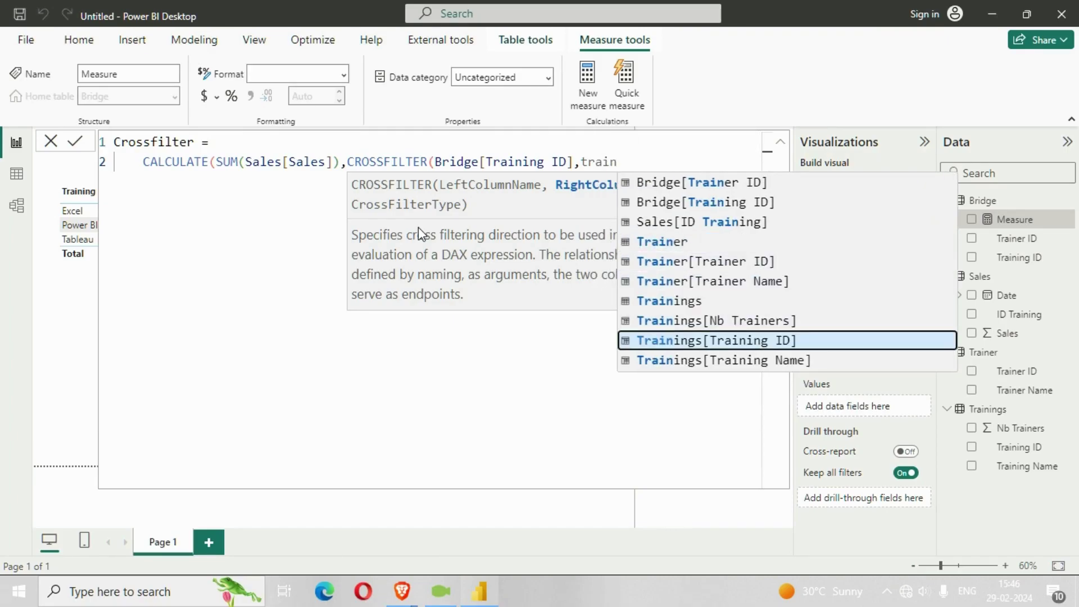
{"action": "key", "text": "Tab"}
{"action": "type", "text": ","}
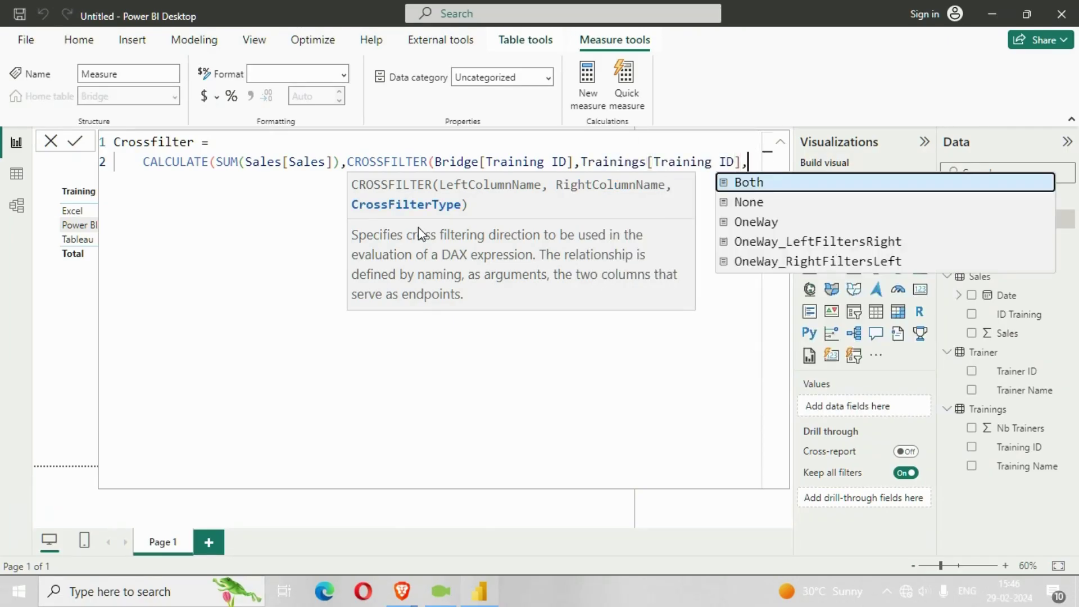
- Set the CROSSFILTER type to Both on a new line, close both functions, commit the measure and collapse the formula editor
{"action": "key", "text": "shift+Return"}
{"action": "type", "text": "both"}
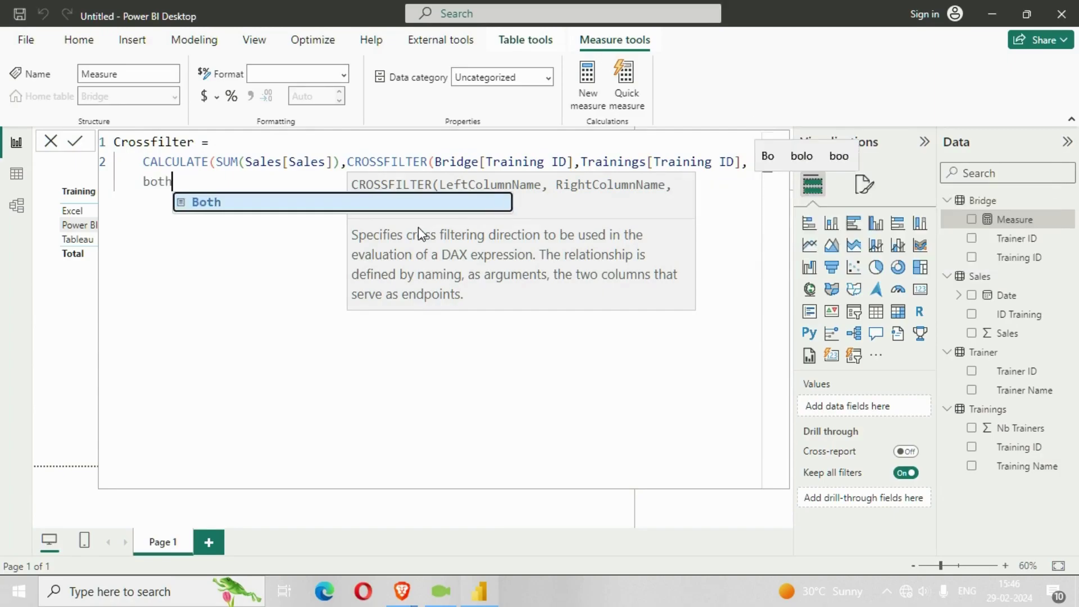
{"action": "key", "text": "Tab"}
{"action": "type", "text": ")"}
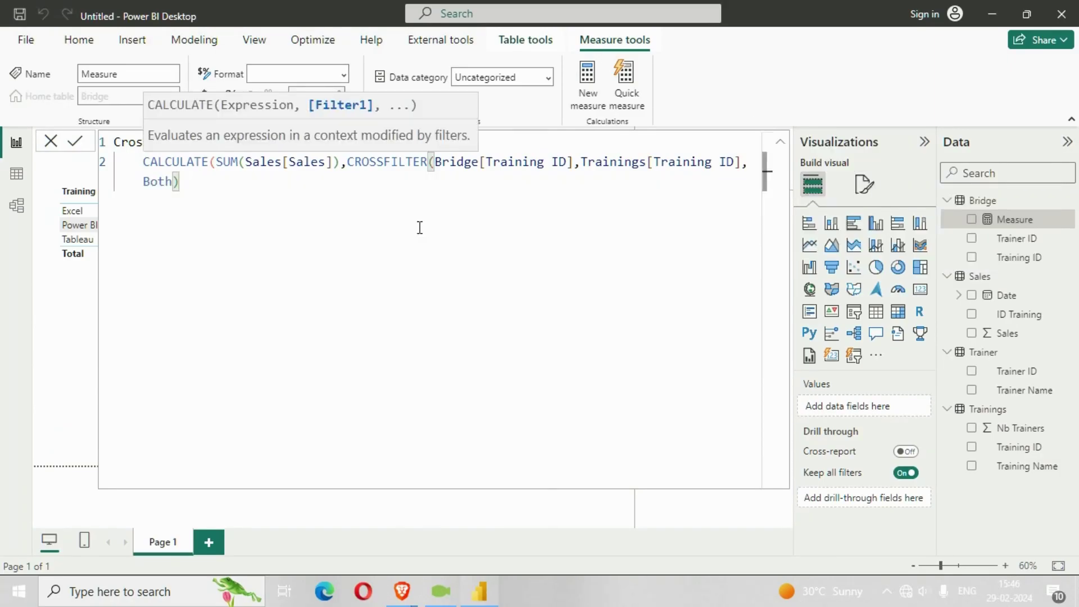
{"action": "type", "text": ")"}
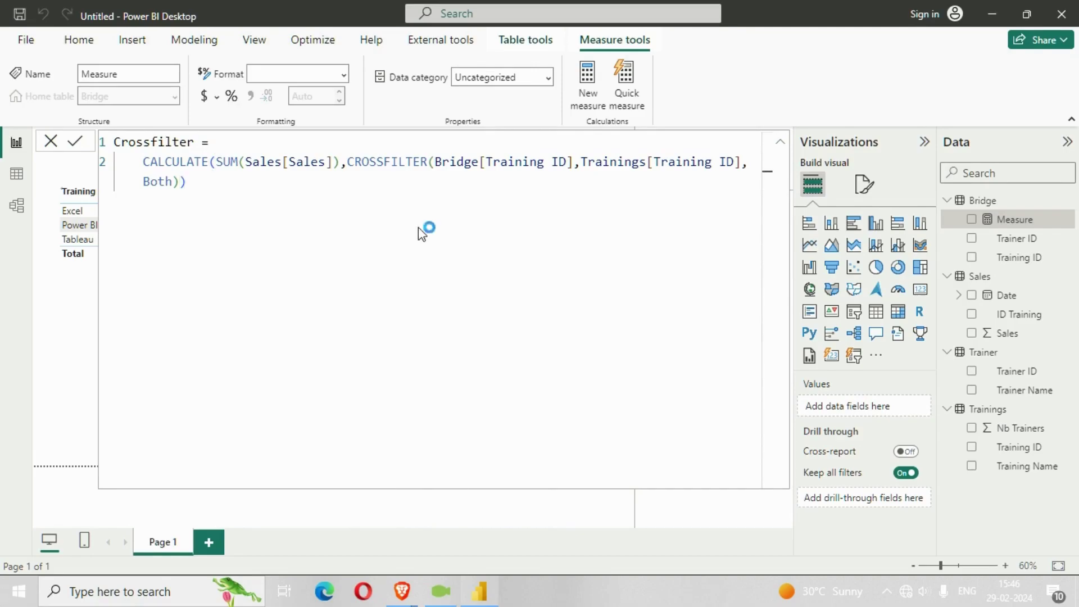
{"action": "key", "text": "Return"}
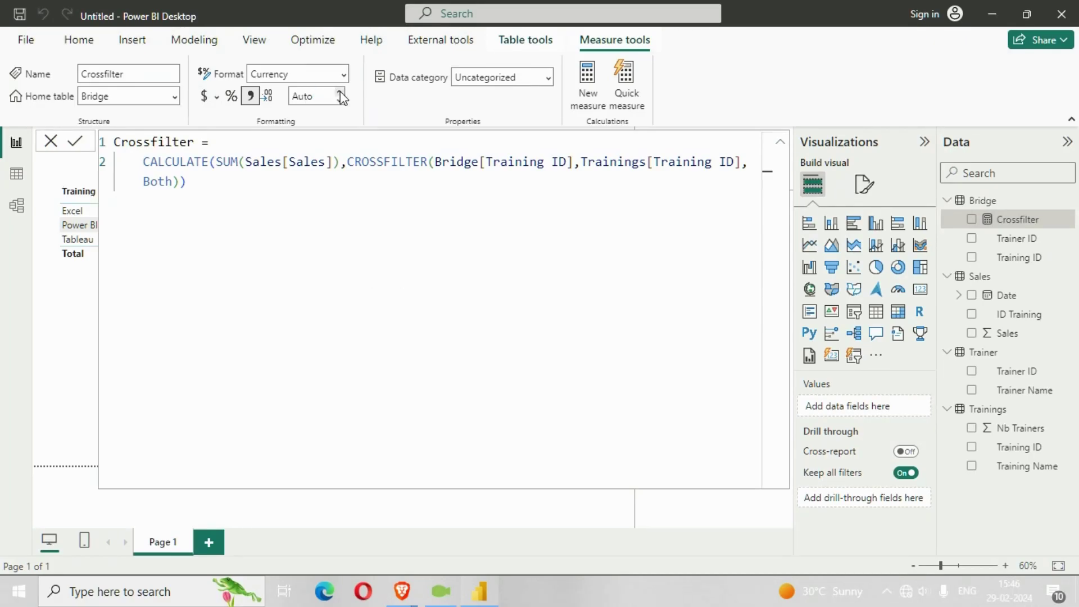
{"action": "left_click", "coordinate": [780, 141]}
{"action": "left_click", "coordinate": [570, 327]}
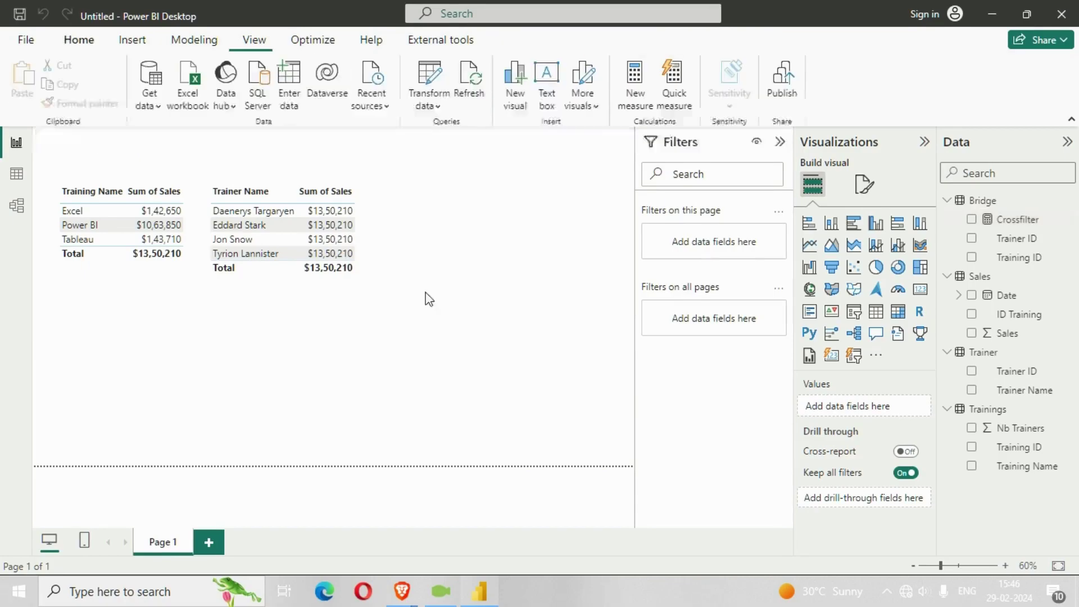
- Add the Crossfilter measure to the trainer table, and widen and reposition the table on the report page
{"action": "left_click", "coordinate": [389, 248]}
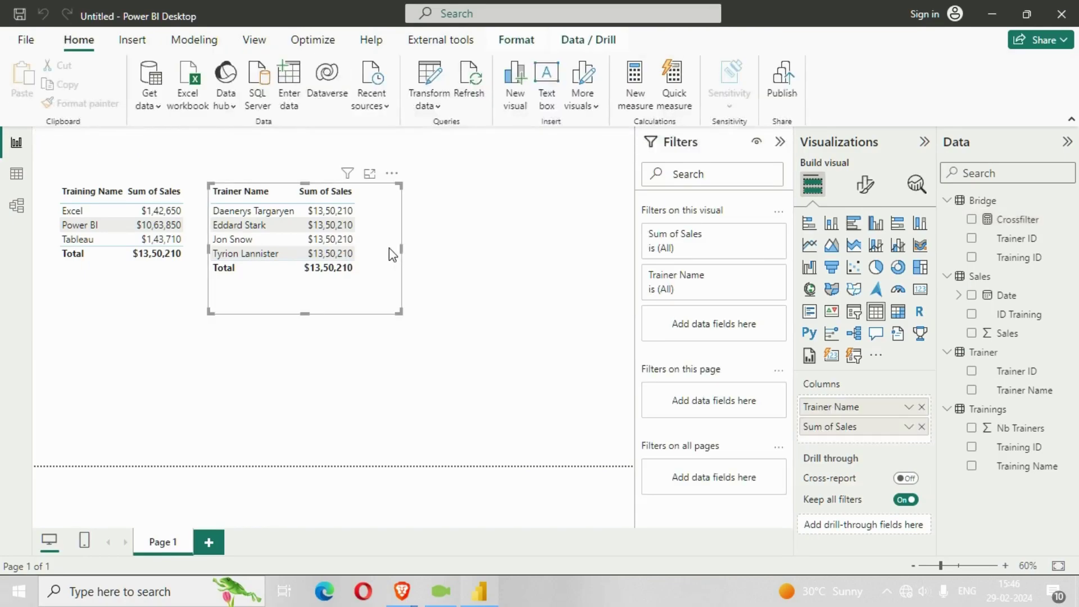
{"action": "left_click", "coordinate": [972, 220]}
{"action": "left_click_drag", "start_coordinate": [399, 312], "coordinate": [442, 275]}
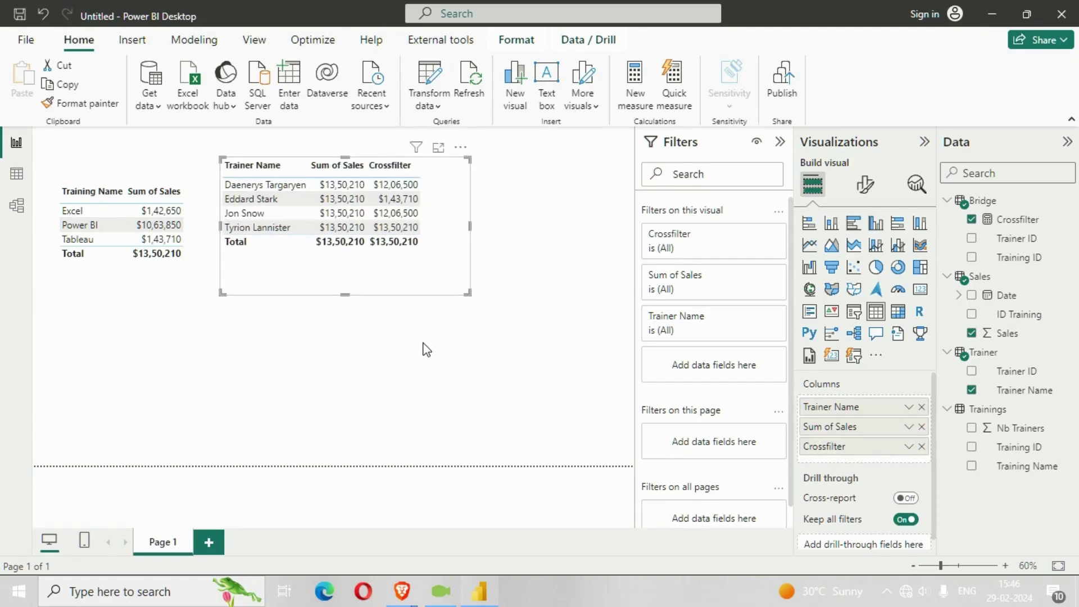
{"action": "left_click", "coordinate": [425, 369]}
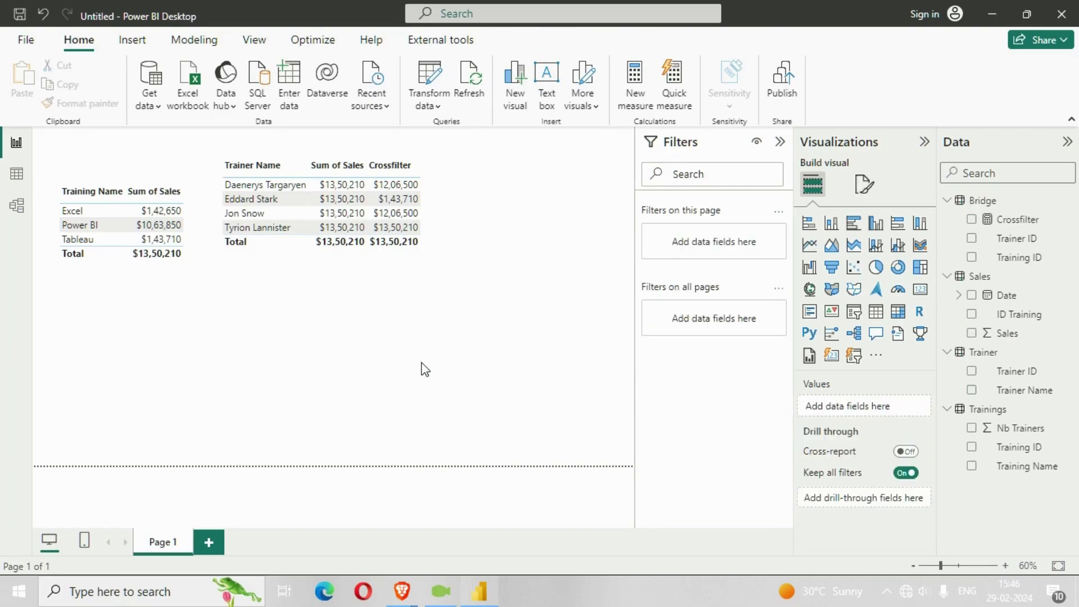
- Create a new measure in the Bridge table, expand the formula editor and name the measure Countrows
{"action": "right_click", "coordinate": [980, 201]}
{"action": "left_click", "coordinate": [918, 239]}
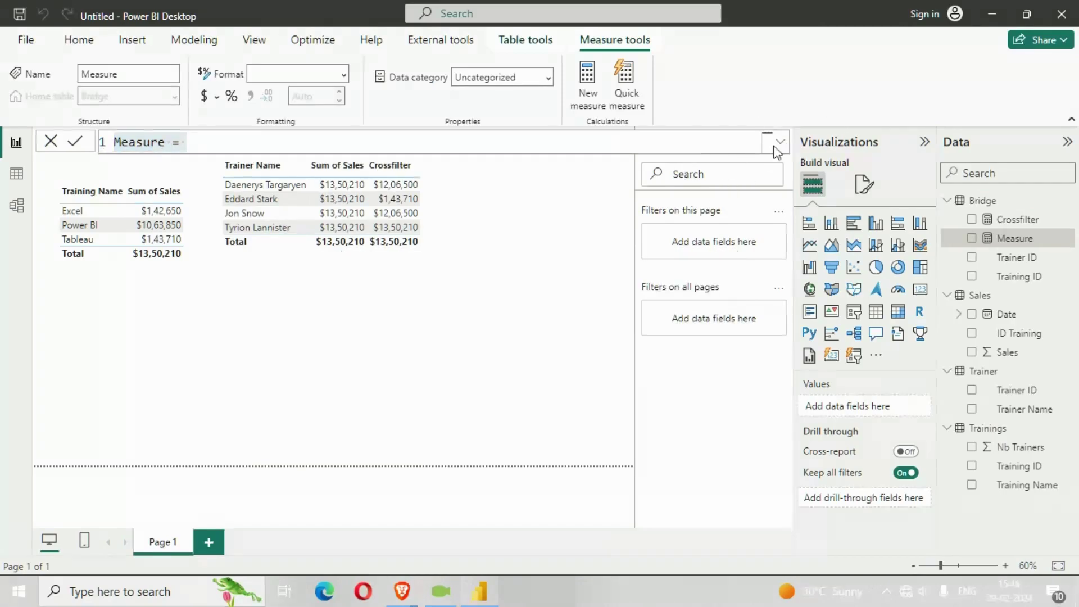
{"action": "left_click", "coordinate": [779, 146]}
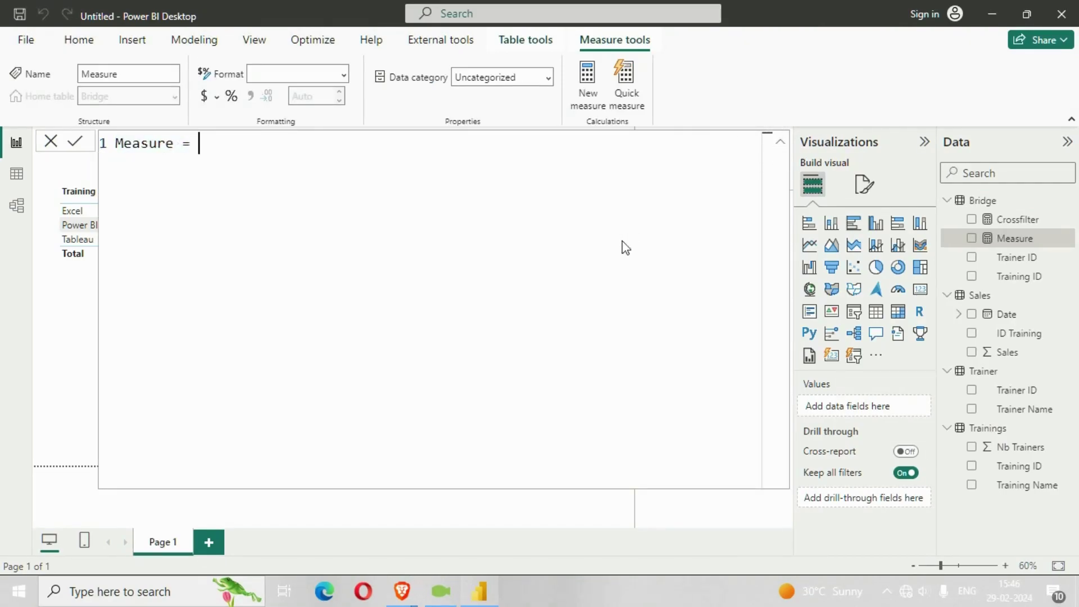
{"action": "type", "text": "Co"}
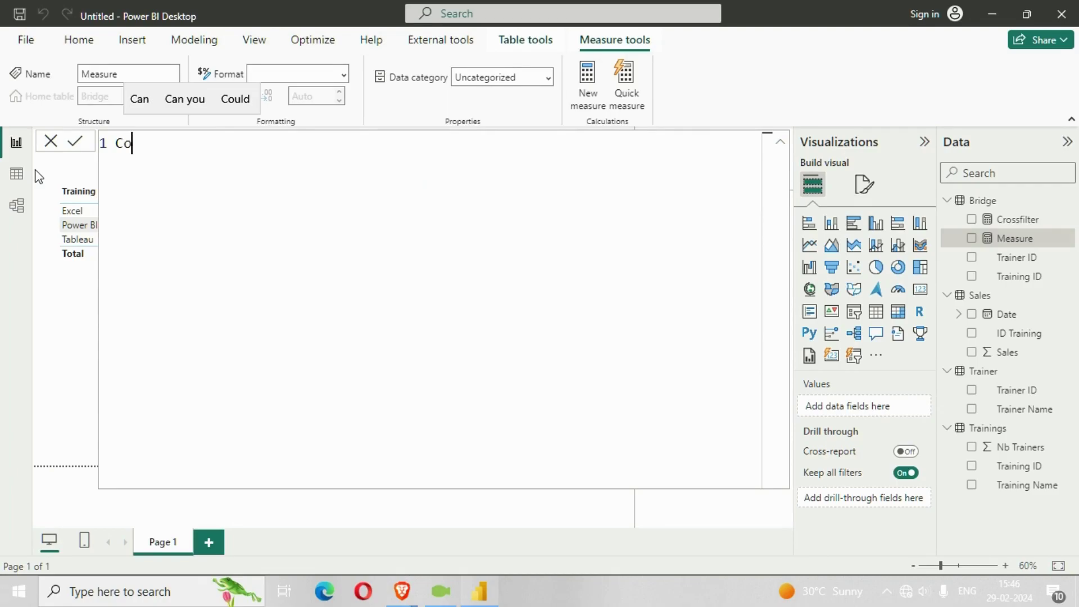
{"action": "type", "text": "untrows = "}
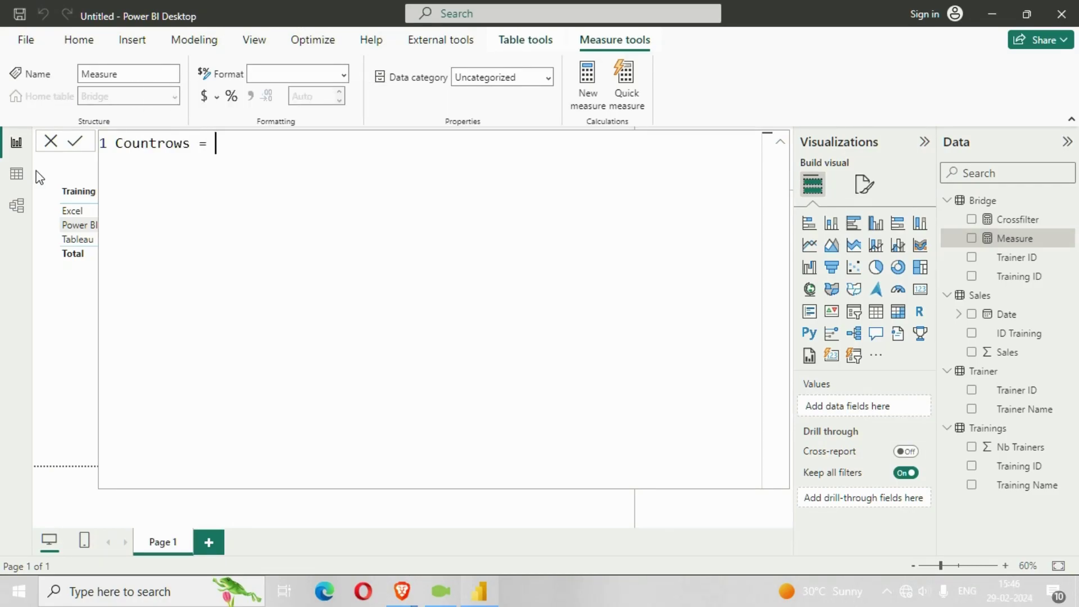
- Define the Countrows measure as COUNTROWS(Bridge), commit it and collapse the formula editor
{"action": "type", "text": "count"}
{"action": "key", "text": "Down"}
{"action": "key", "text": "Down"}
{"action": "key", "text": "Down"}
{"action": "key", "text": "Down"}
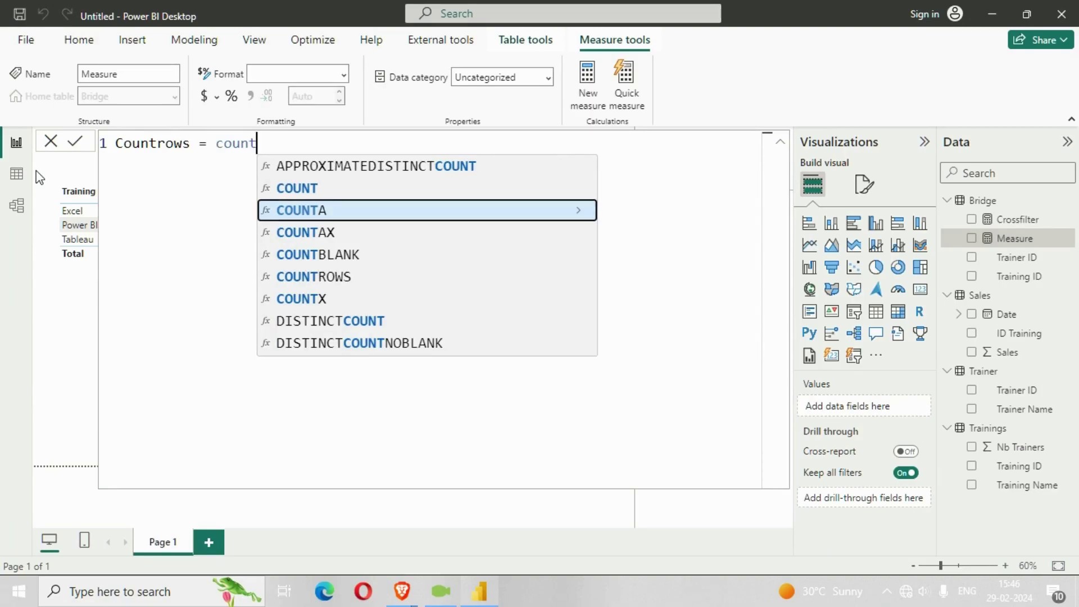
{"action": "key", "text": "Tab"}
{"action": "type", "text": "brd"}
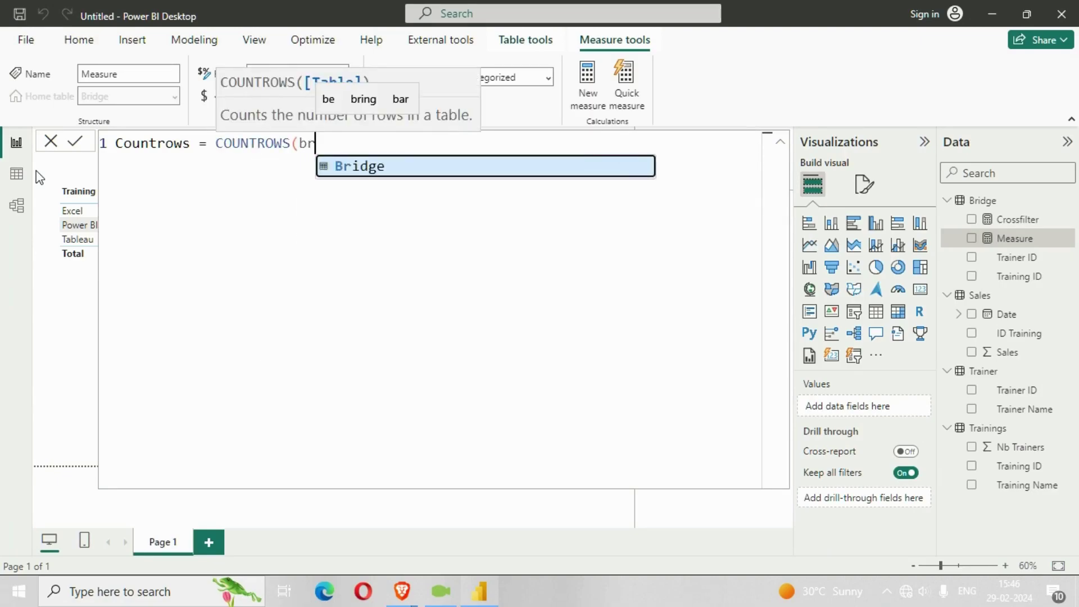
{"action": "key", "text": "Tab"}
{"action": "type", "text": ")"}
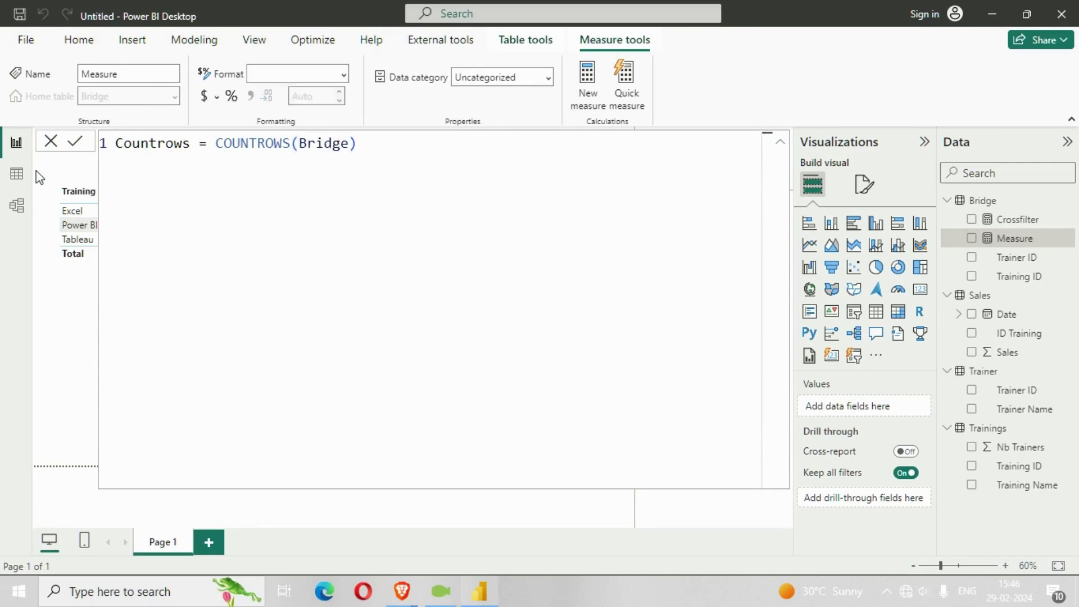
{"action": "key", "text": "Return"}
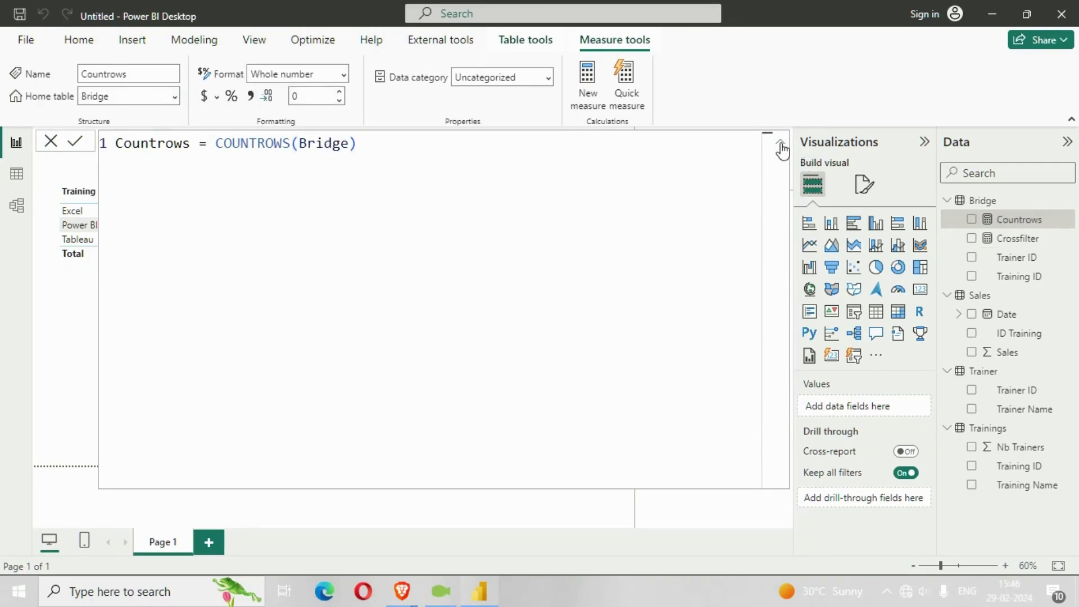
{"action": "left_click", "coordinate": [780, 141]}
- Create a new measure in the Bridge table, expand the formula editor and name the measure Contexttransition
{"action": "right_click", "coordinate": [973, 202]}
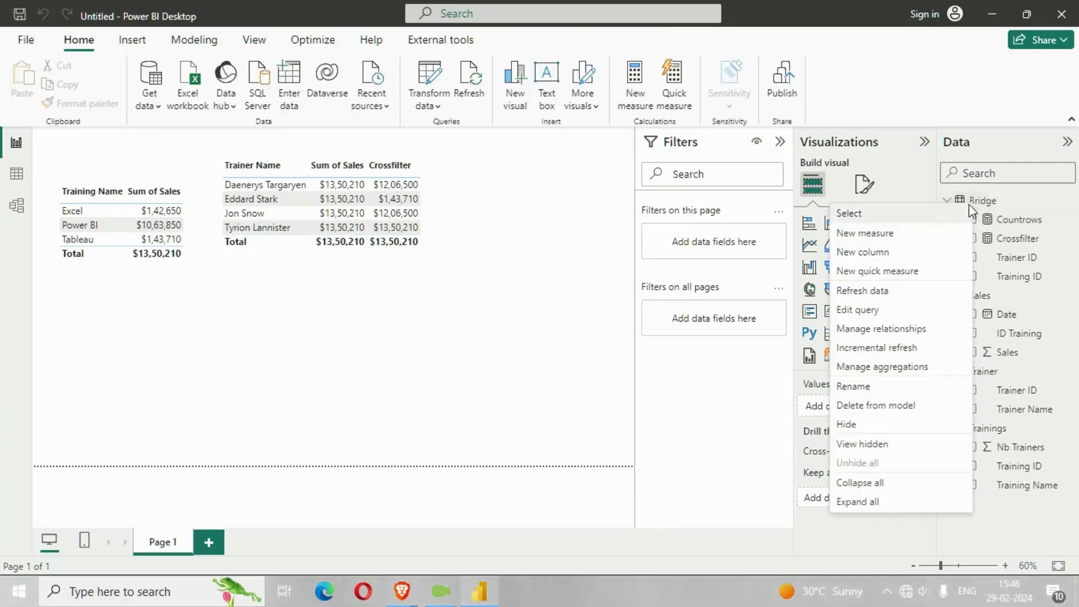
{"action": "key", "text": "Escape"}
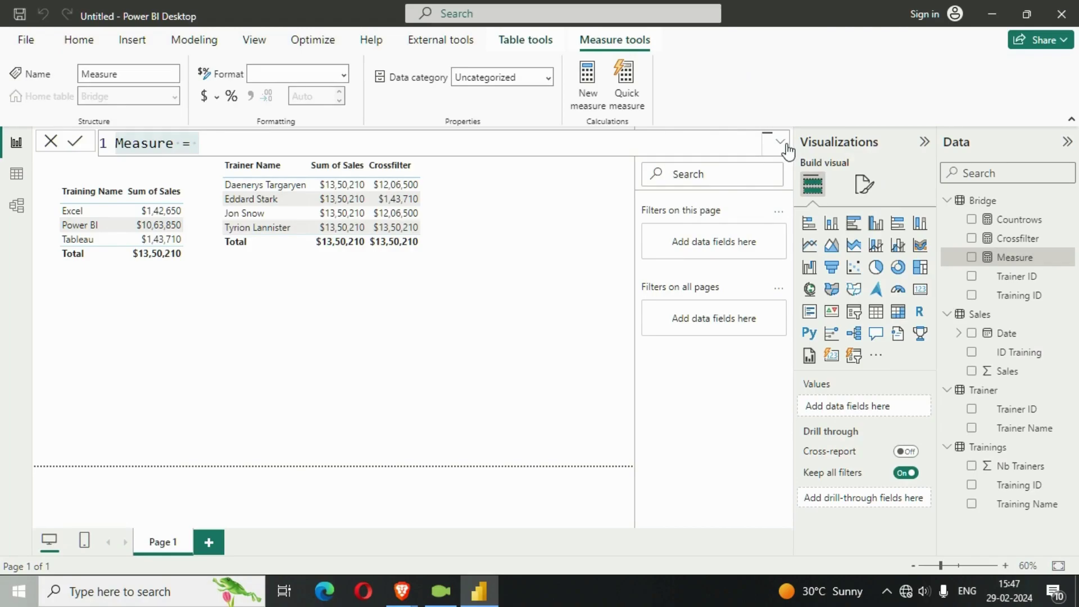
{"action": "left_click", "coordinate": [779, 143]}
{"action": "left_click_drag", "start_coordinate": [632, 229], "coordinate": [93, 163]}
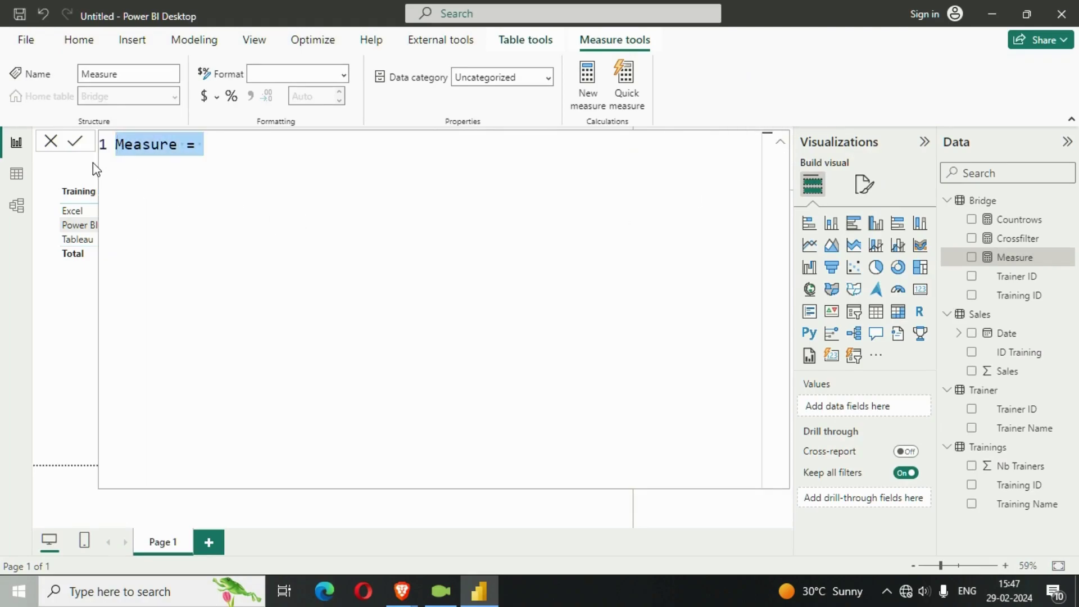
{"action": "type", "text": "Context"}
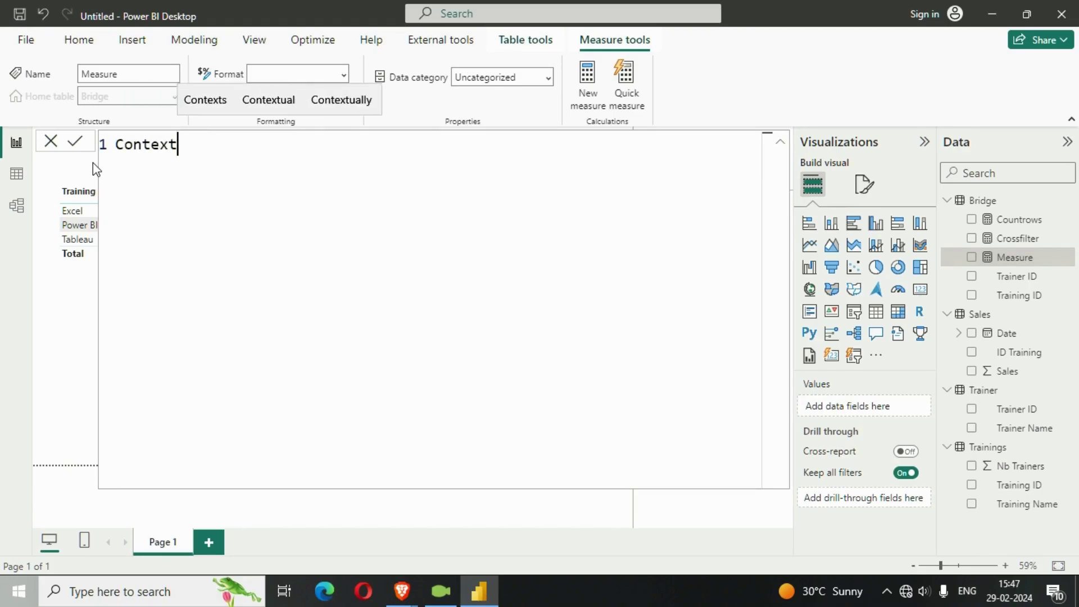
{"action": "type", "text": "trans"}
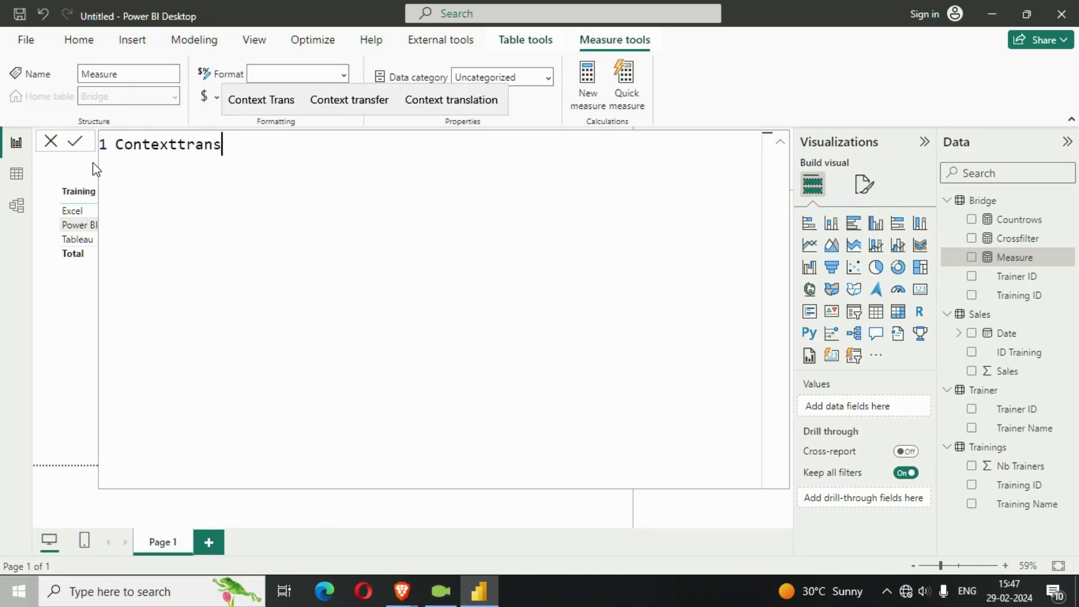
{"action": "type", "text": "ition ="}
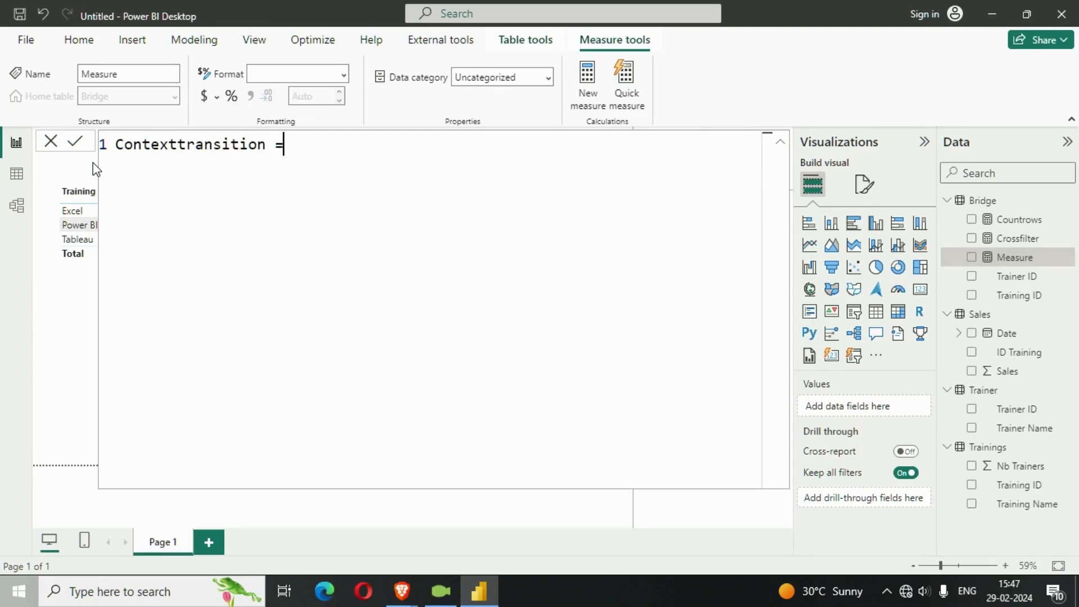
- On a new line, declare the variable _filtertable as a FILTER function with the Trainings table as its first argument
{"action": "key", "text": "shift+Return"}
{"action": "type", "text": "Var "}
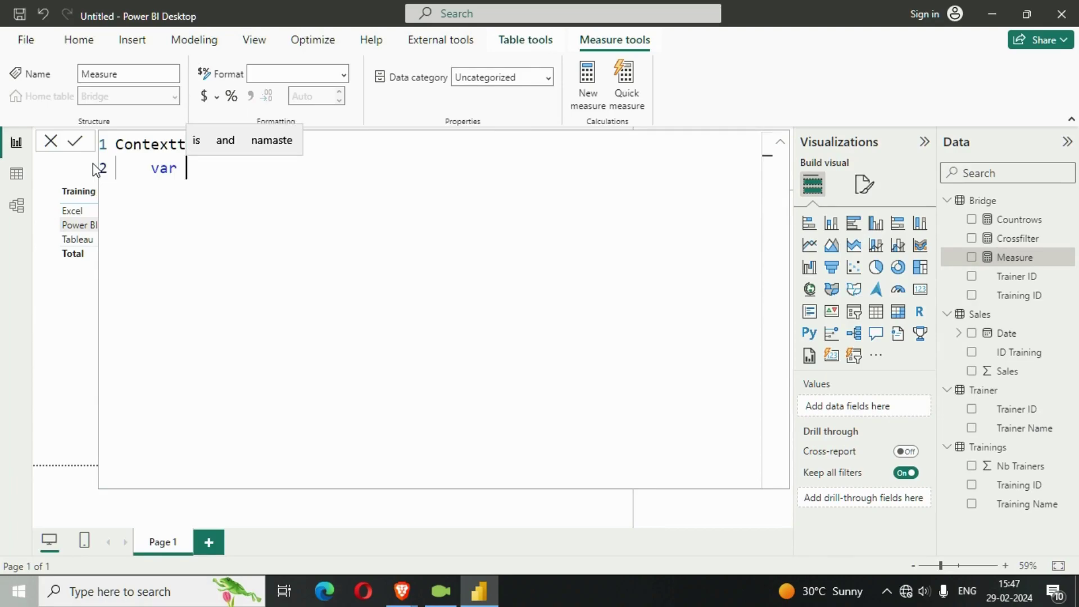
{"action": "type", "text": "_filt"}
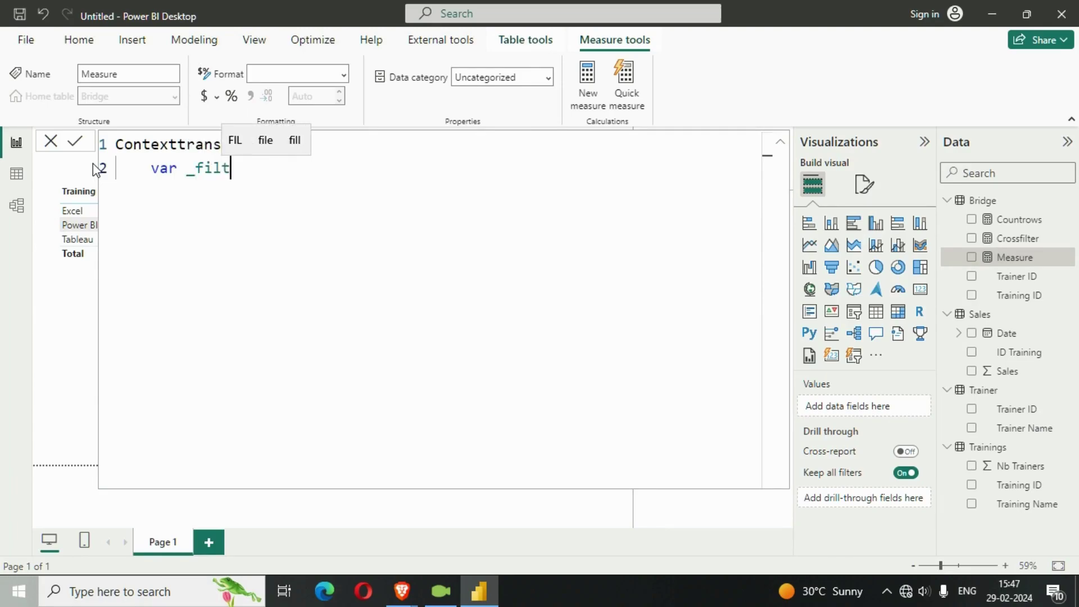
{"action": "type", "text": "ertable = "}
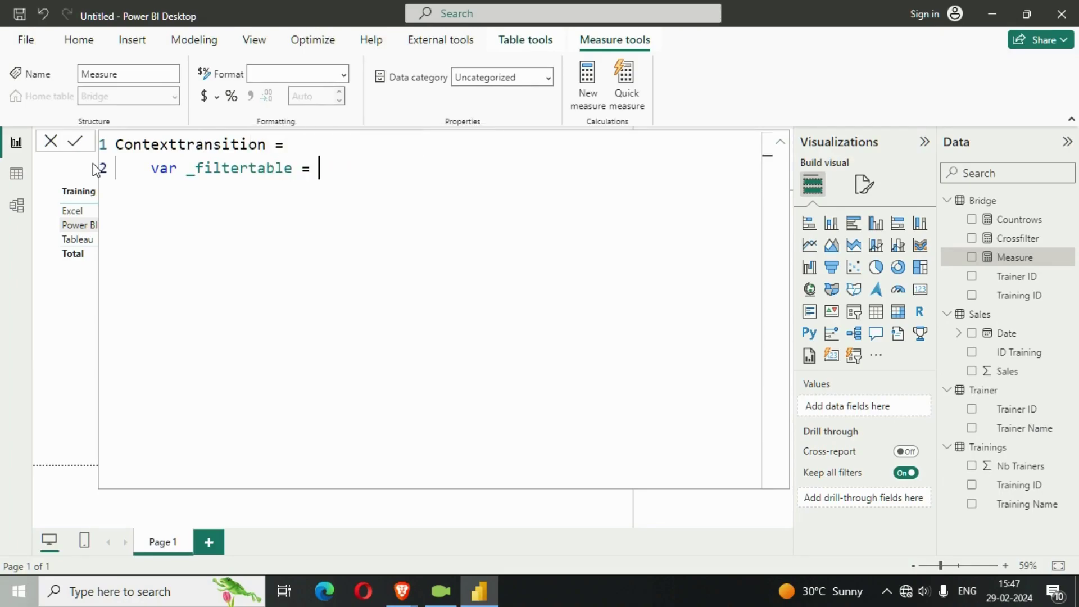
{"action": "type", "text": "fil"}
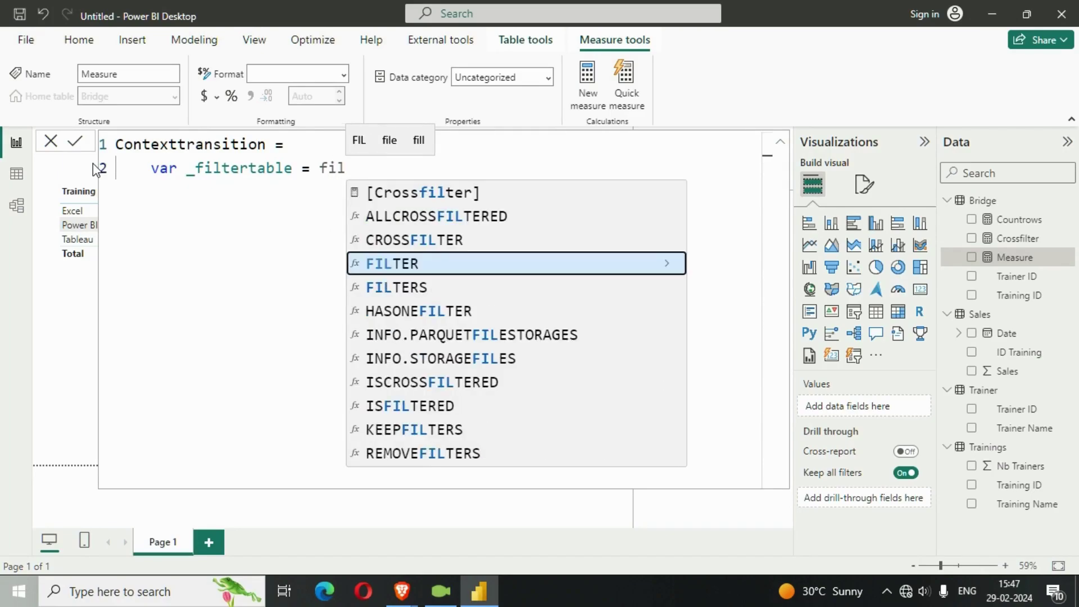
{"action": "type", "text": "ter"}
{"action": "key", "text": "Tab"}
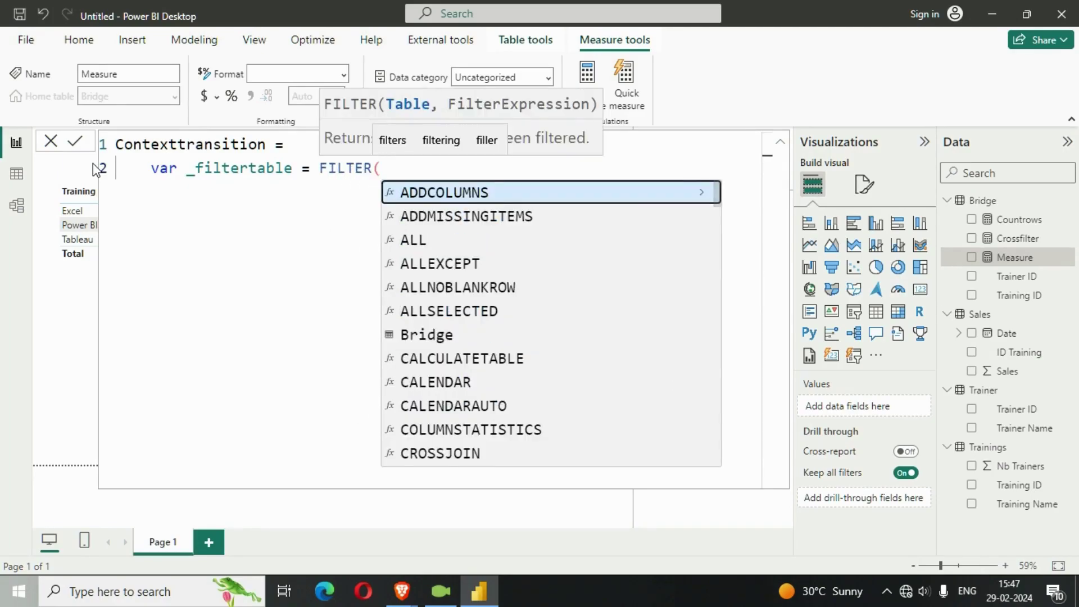
{"action": "type", "text": "train"}
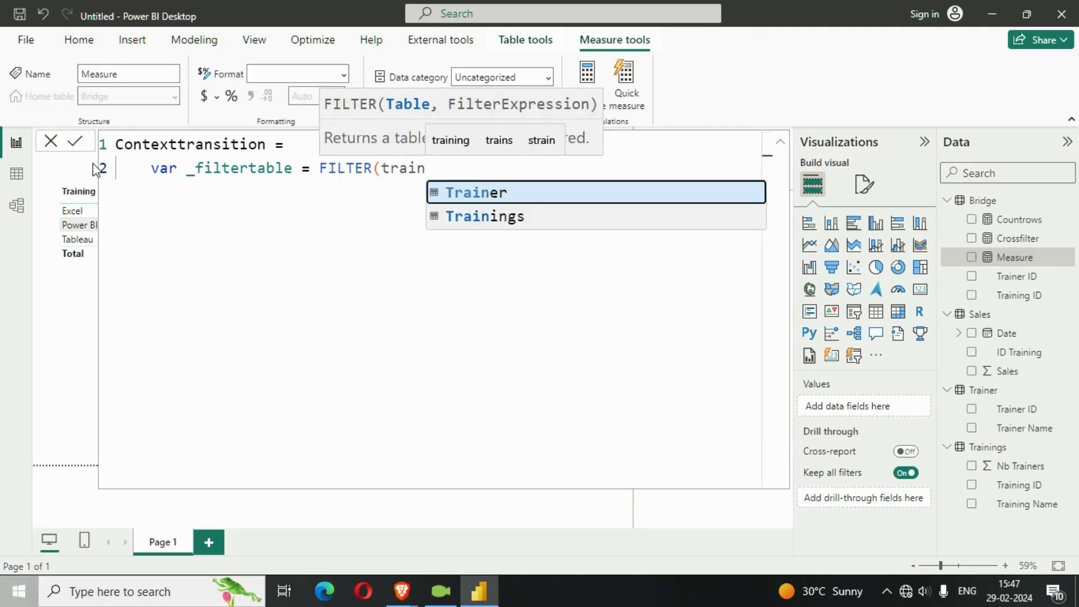
{"action": "key", "text": "Down"}
{"action": "key", "text": "Tab"}
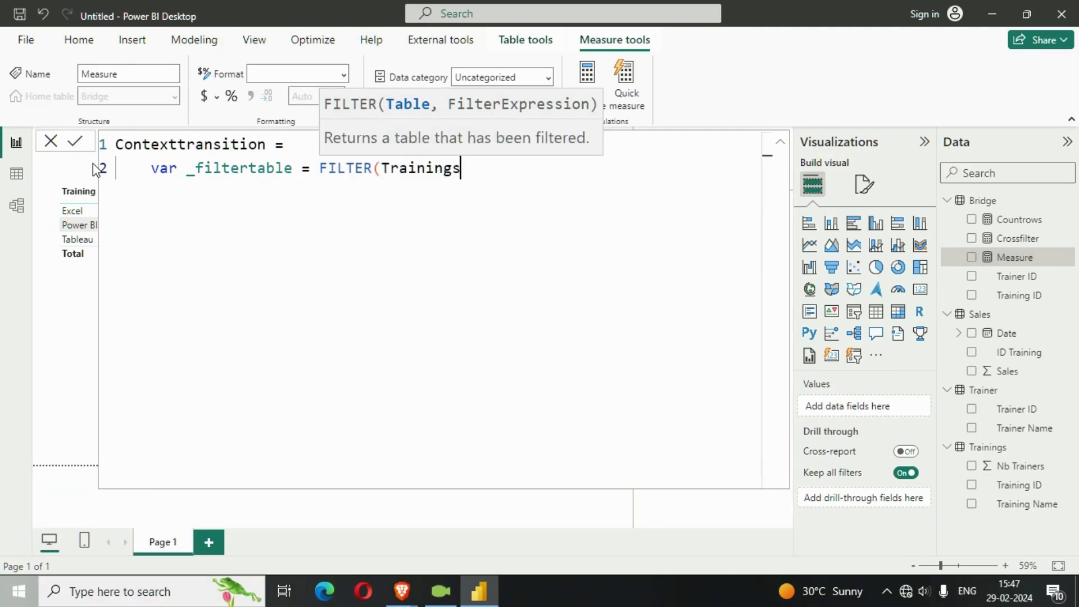
- Set the FILTER condition to the measure [Countrows]>0 and close the function
{"action": "type", "text": ","}
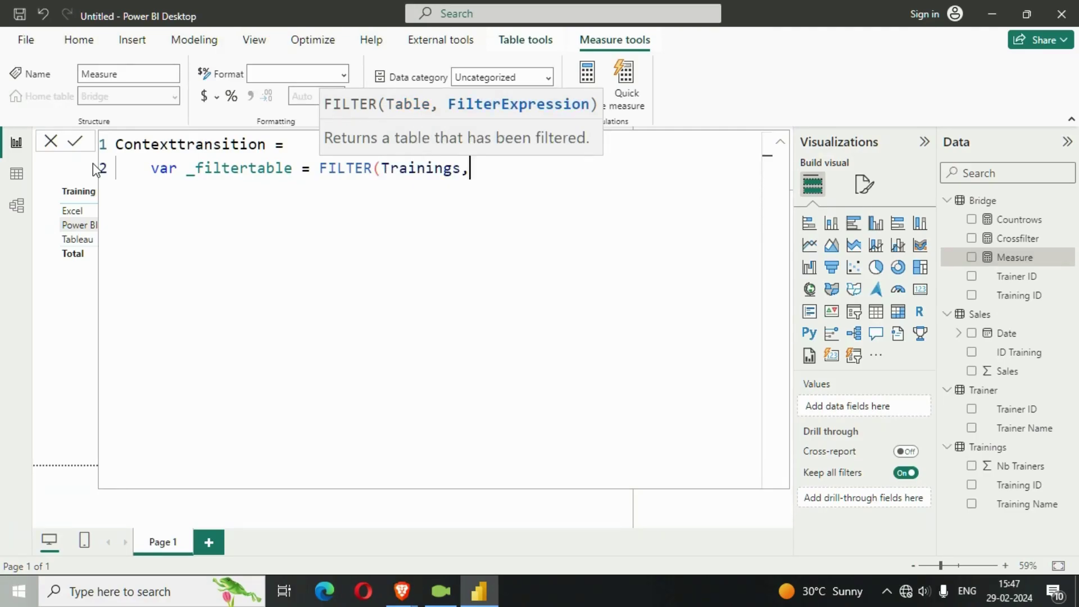
{"action": "type", "text": "cou"}
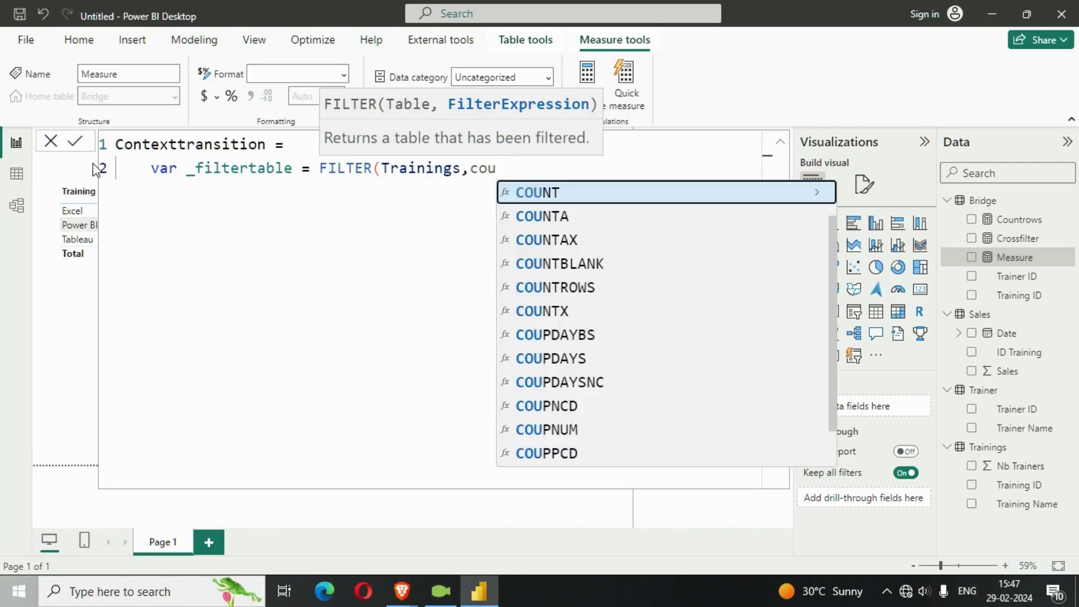
{"action": "type", "text": "nt"}
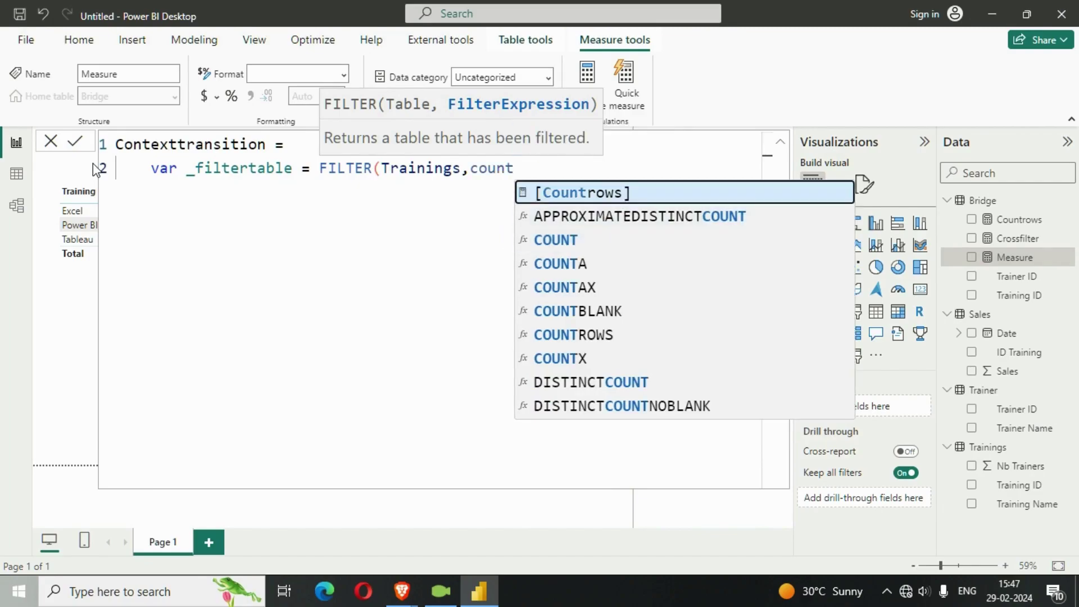
{"action": "key", "text": "Tab"}
{"action": "type", "text": ">0"}
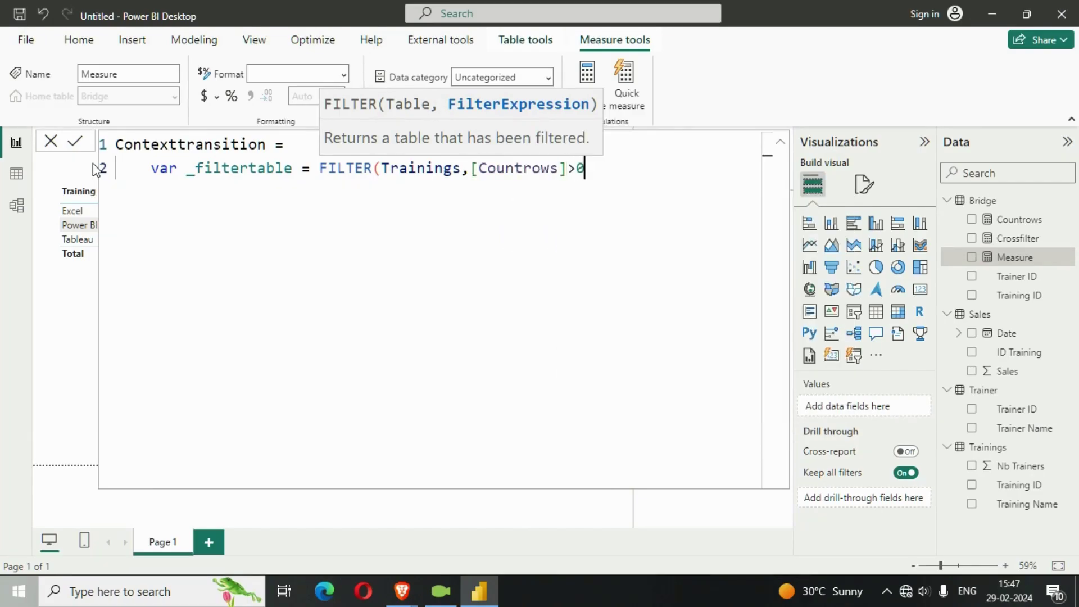
{"action": "type", "text": ")"}
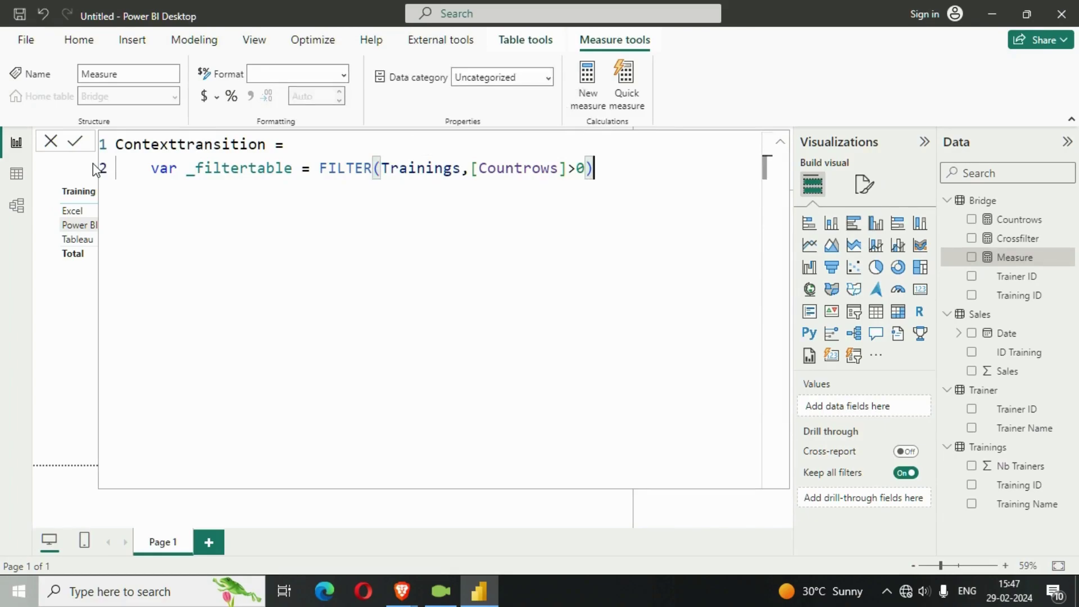
- Leave a blank line below the variable, add RETURN and begin an indented line beneath it
{"action": "key", "text": "shift+Return"}
{"action": "key", "text": "shift+Return"}
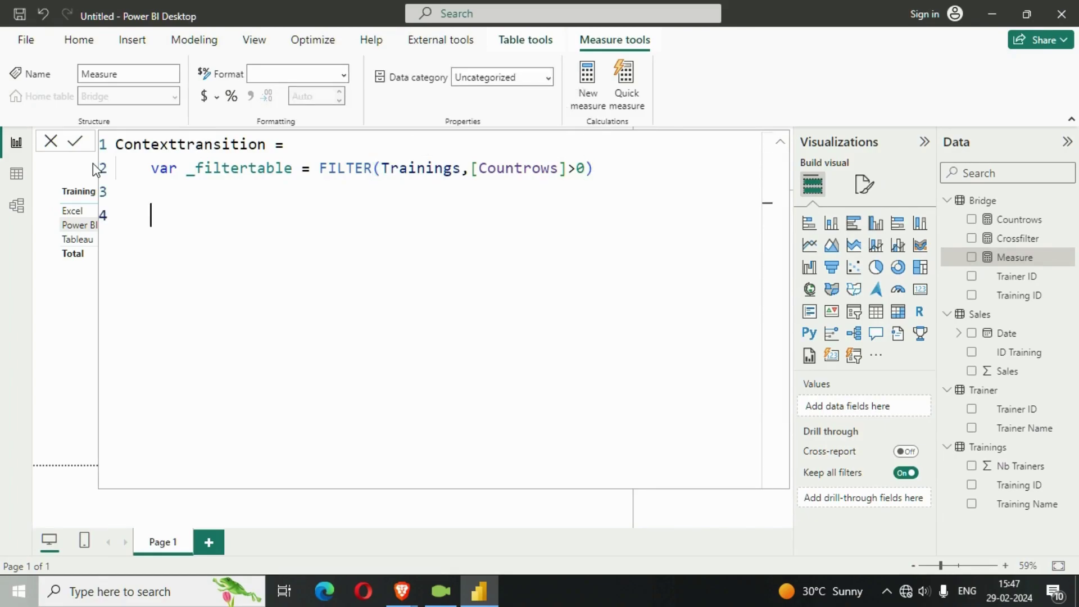
{"action": "type", "text": "ret"}
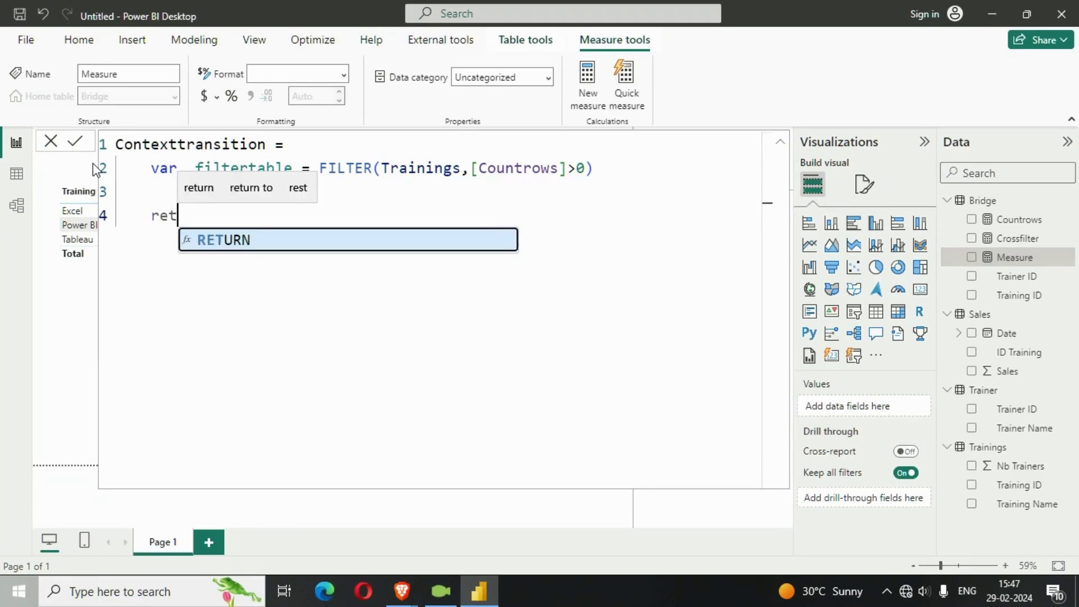
{"action": "key", "text": "Tab"}
{"action": "key", "text": "shift+Return"}
{"action": "key", "text": "Tab"}
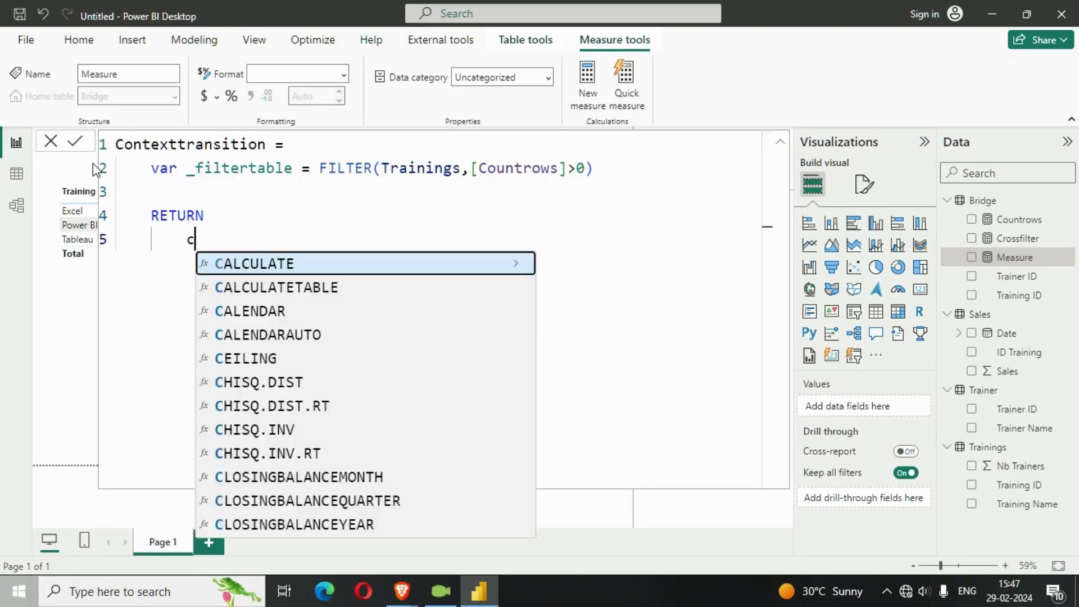
- Write the returned expression as CALCULATE(SUM(Sales[Sales]),_filtertable)
{"action": "type", "text": "cal"}
{"action": "key", "text": "Tab"}
{"action": "type", "text": "sum"}
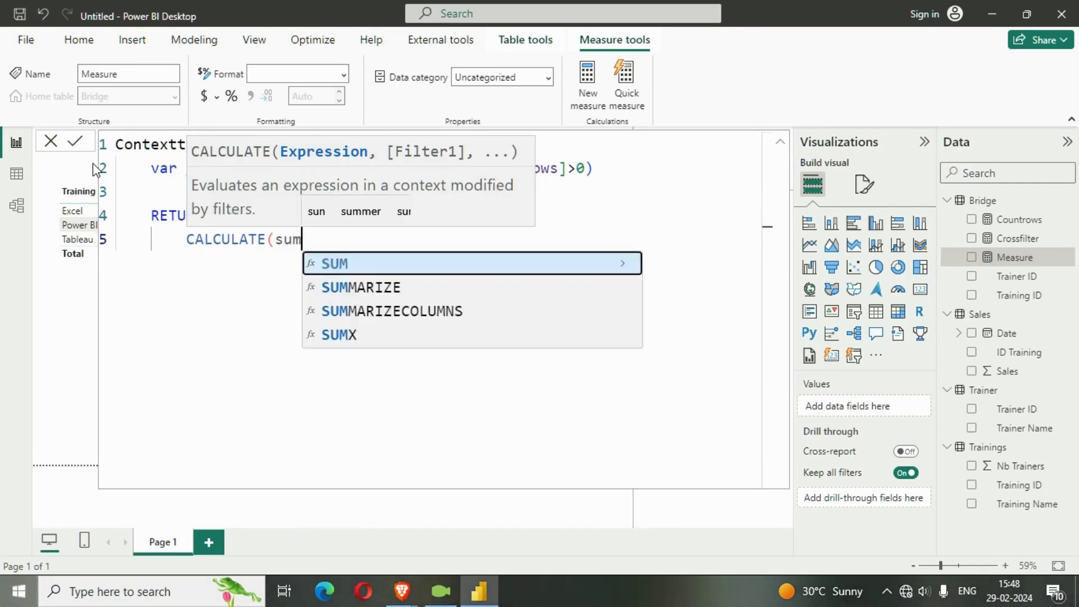
{"action": "key", "text": "Tab"}
{"action": "type", "text": "sal"}
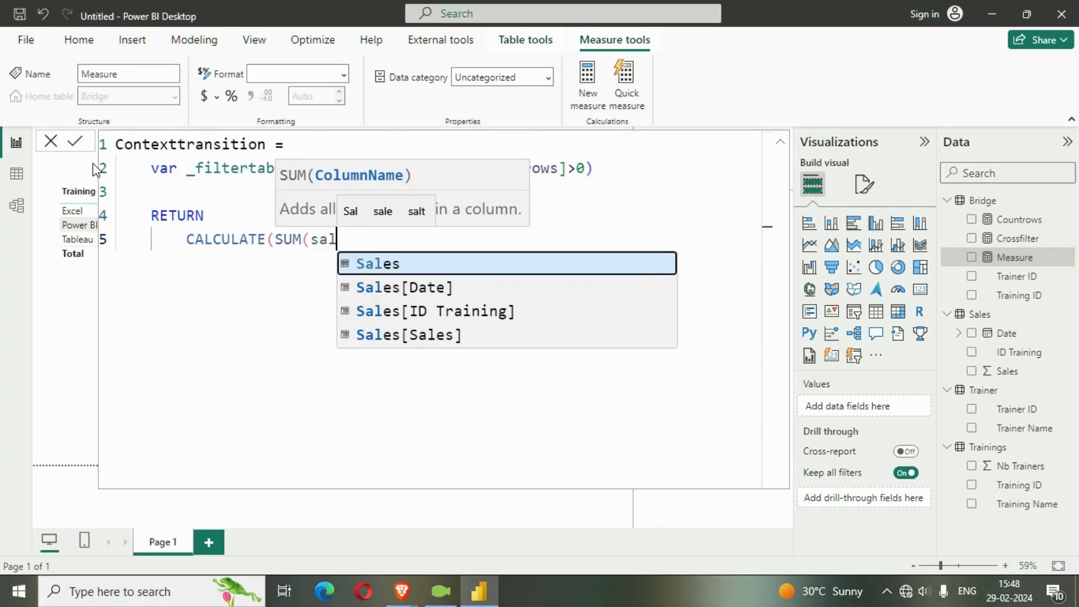
{"action": "key", "text": "Down"}
{"action": "key", "text": "Down"}
{"action": "key", "text": "Down"}
{"action": "key", "text": "Tab"}
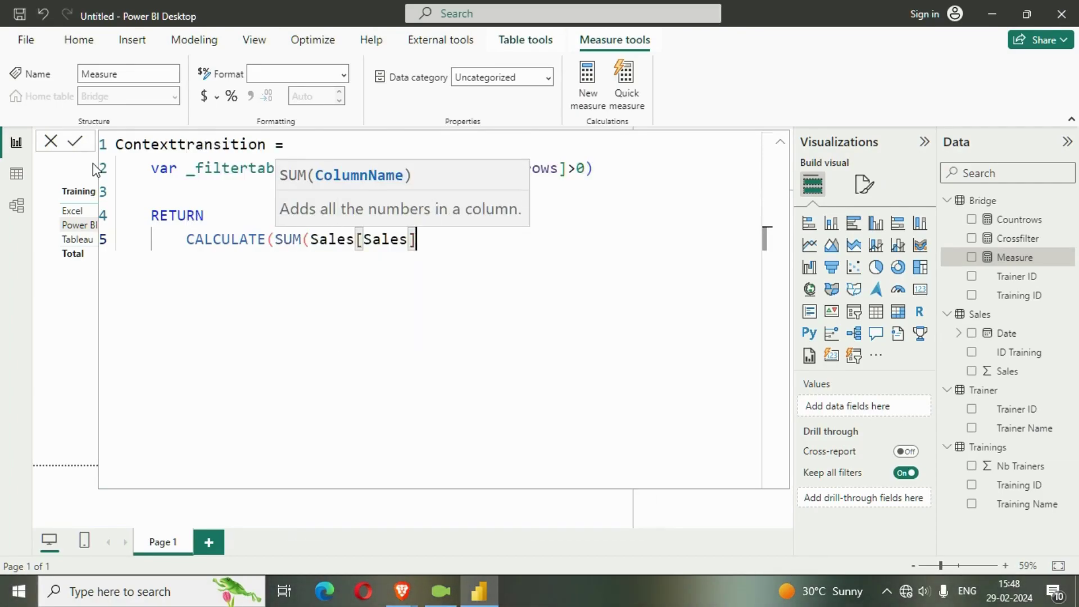
{"action": "type", "text": ")"}
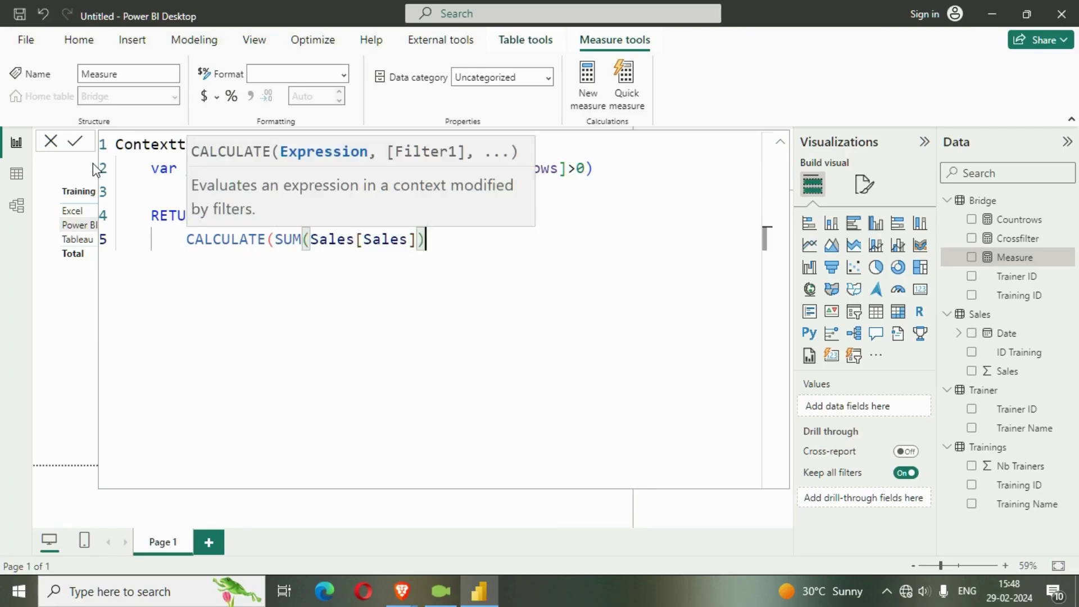
{"action": "type", "text": ",_"}
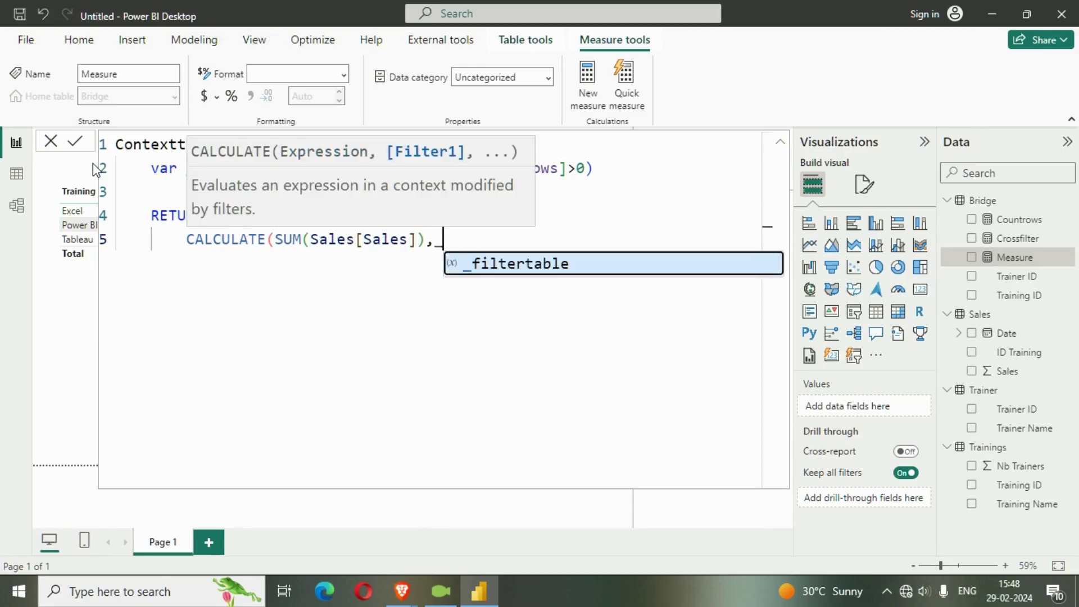
{"action": "type", "text": "filtertable)"}
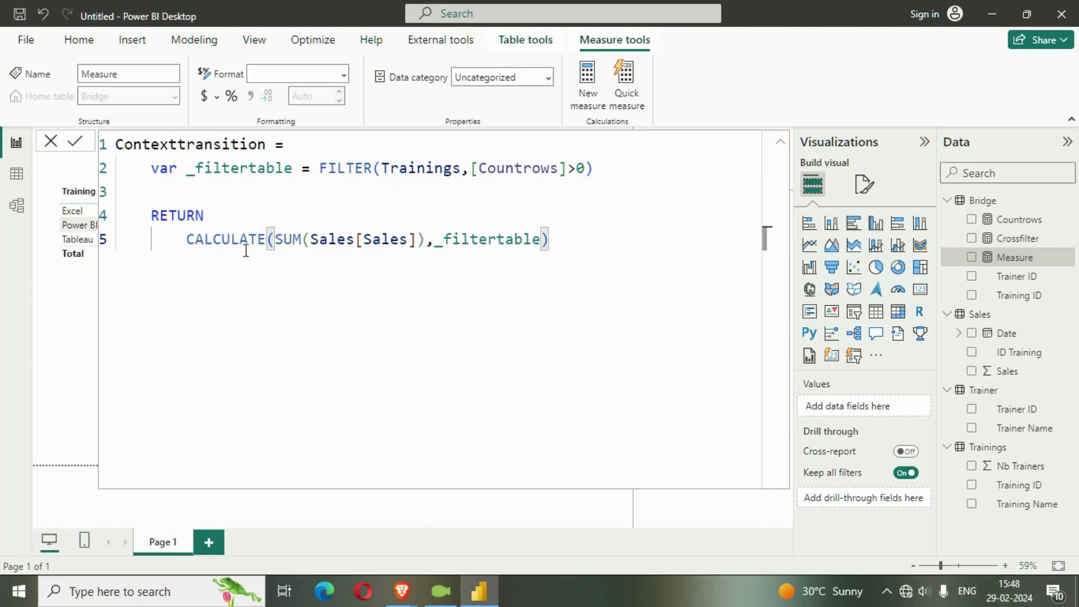
- Review how the FILTER arguments Trainings and [Countrows]>0 define _filtertable and where CALCULATE uses the variable
{"action": "left_click", "coordinate": [302, 175]}
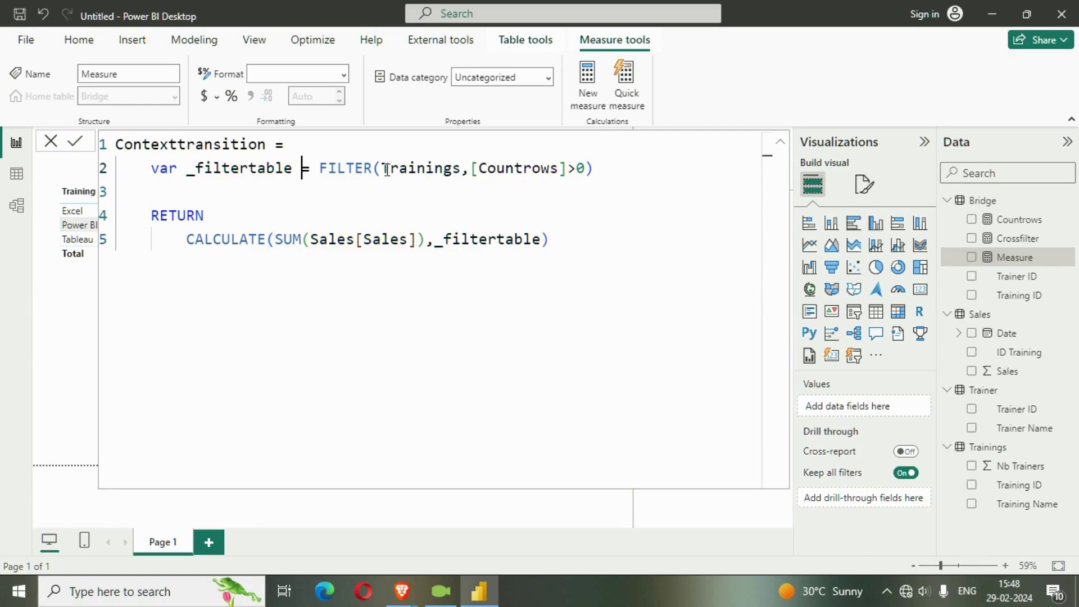
{"action": "left_click_drag", "start_coordinate": [318, 168], "coordinate": [584, 170]}
{"action": "left_click", "coordinate": [429, 191]}
{"action": "left_click", "coordinate": [568, 188]}
{"action": "left_click_drag", "start_coordinate": [471, 168], "coordinate": [585, 181]}
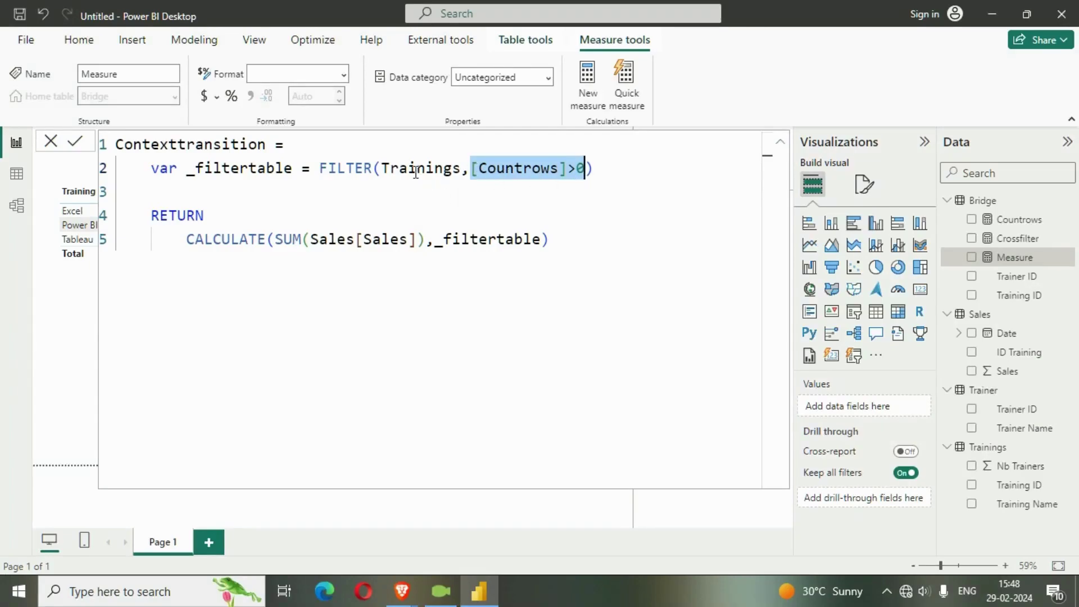
{"action": "left_click_drag", "start_coordinate": [381, 171], "coordinate": [456, 172]}
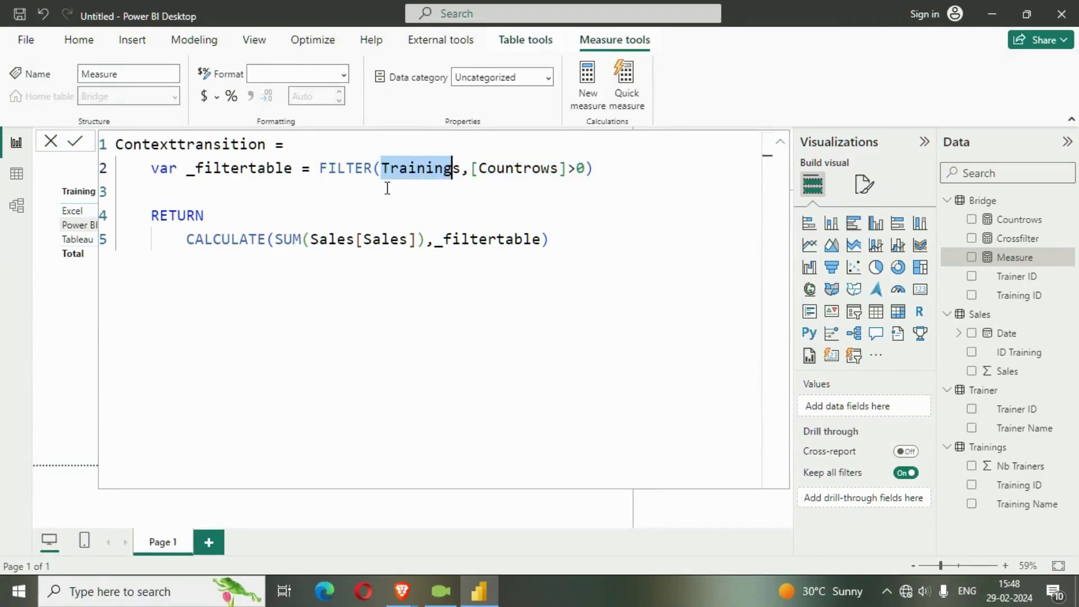
{"action": "left_click", "coordinate": [337, 173]}
{"action": "left_click_drag", "start_coordinate": [319, 172], "coordinate": [562, 173]}
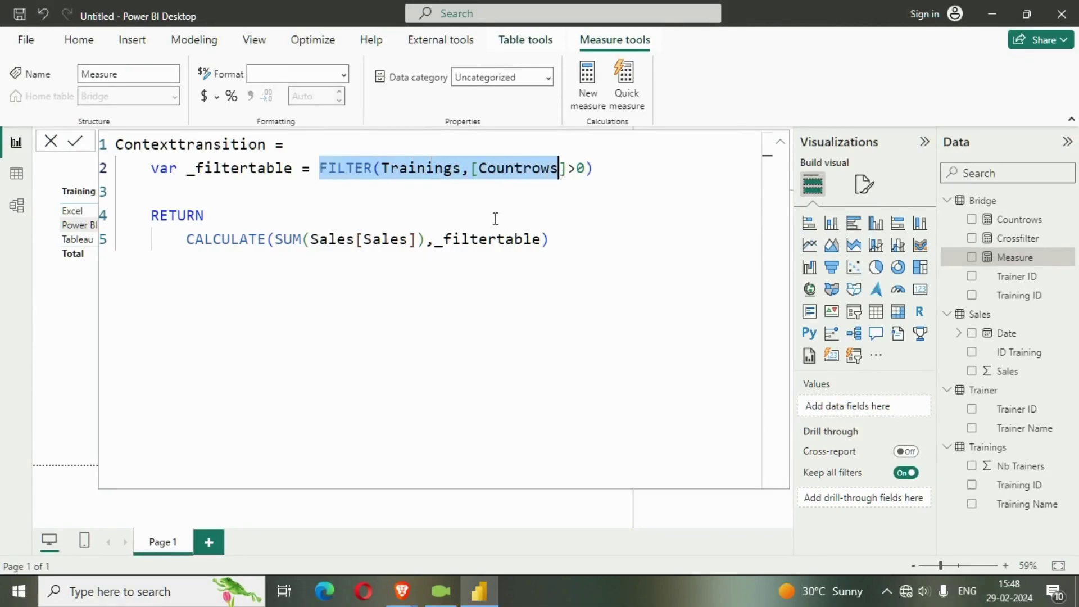
{"action": "left_click", "coordinate": [465, 245]}
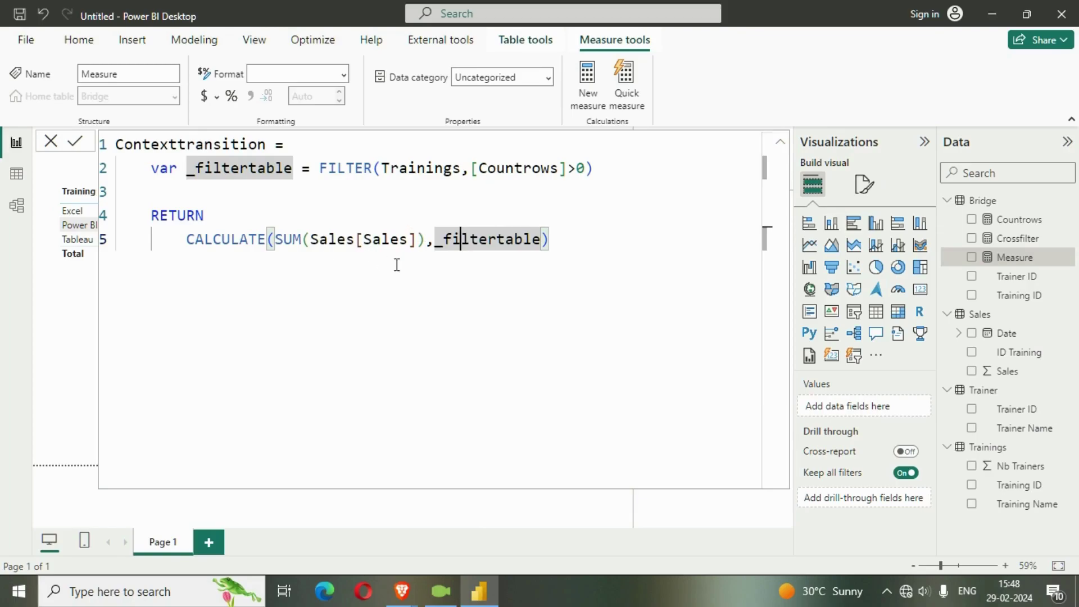
- Commit the Contexttransition measure and collapse the formula editor
{"action": "left_click", "coordinate": [583, 248]}
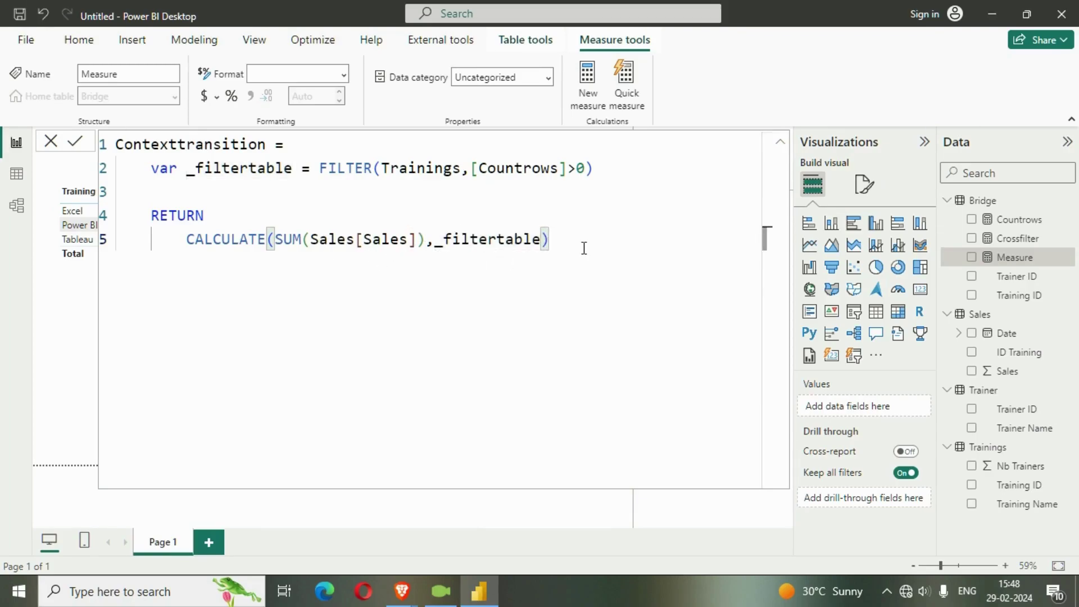
{"action": "key", "text": "Return"}
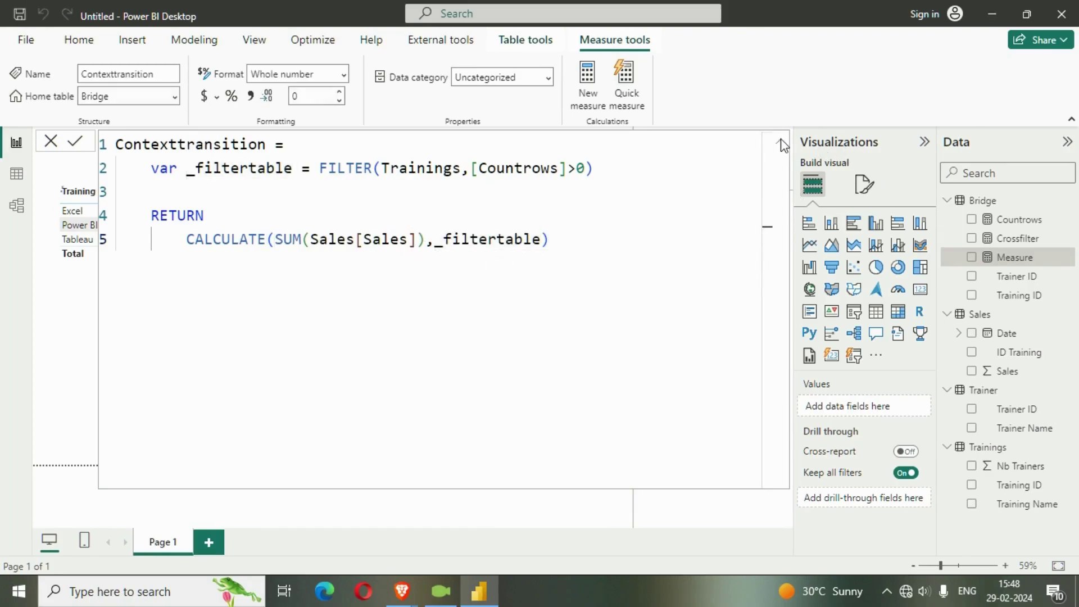
{"action": "left_click", "coordinate": [781, 143]}
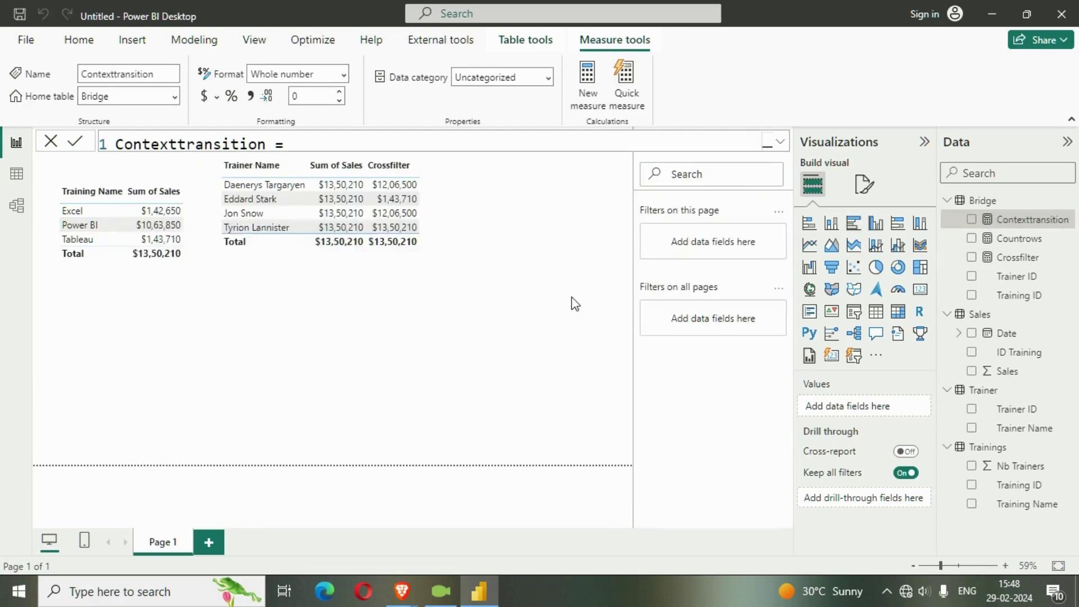
- Move the trainer sales table below the training sales table and set its column header font size to 16
{"action": "left_click", "coordinate": [564, 307]}
{"action": "left_click_drag", "start_coordinate": [446, 255], "coordinate": [539, 366]}
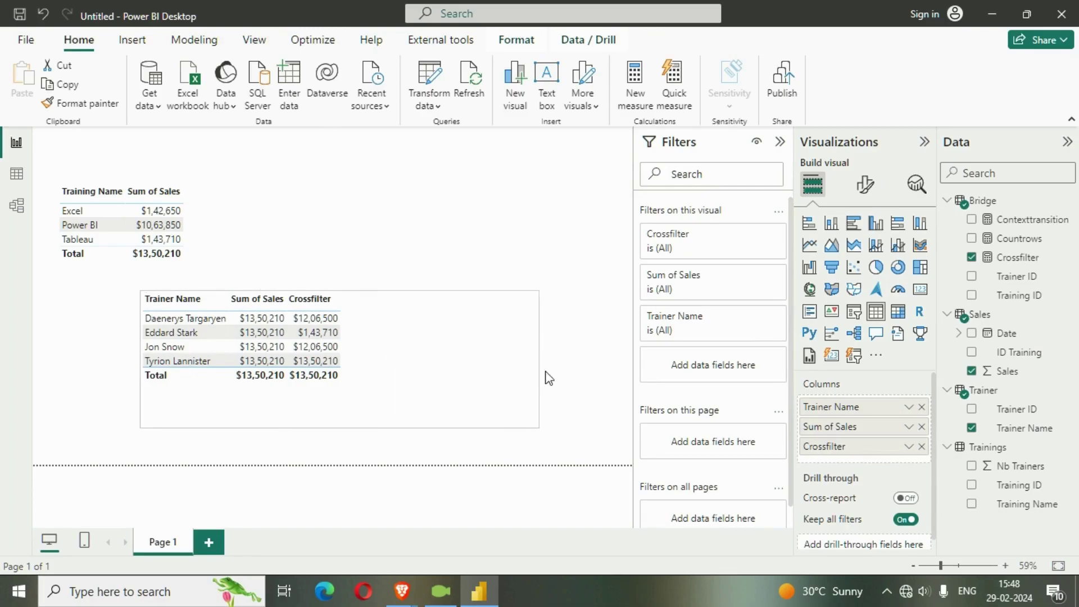
{"action": "left_click", "coordinate": [865, 185]}
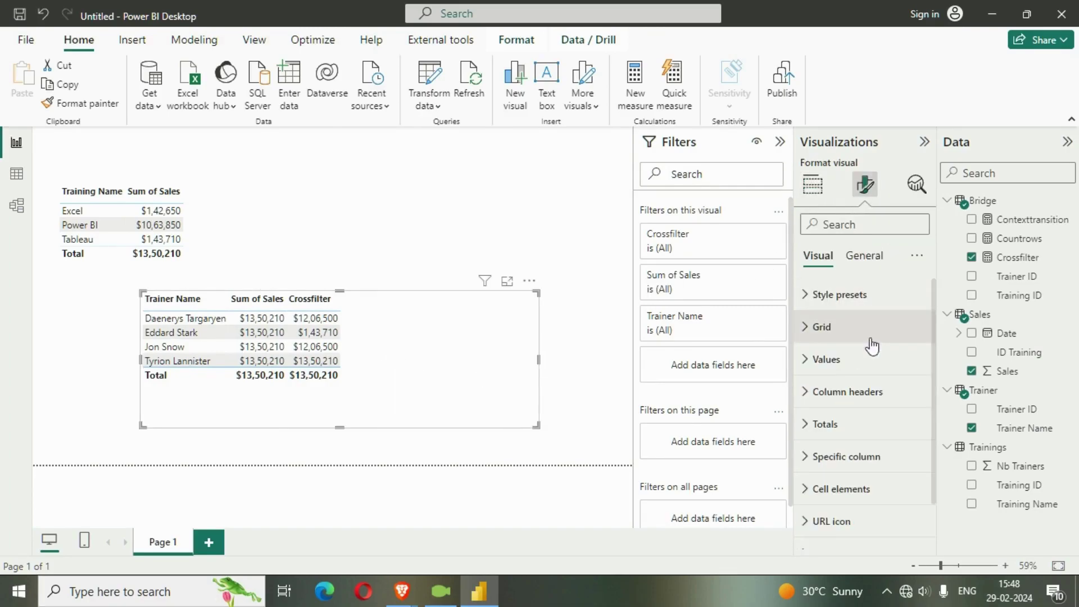
{"action": "scroll", "coordinate": [863, 398], "scroll_direction": "down", "scroll_amount": 2}
{"action": "left_click", "coordinate": [866, 337]}
{"action": "scroll", "coordinate": [877, 409], "scroll_direction": "down", "scroll_amount": 1}
{"action": "left_click", "coordinate": [918, 332]}
{"action": "left_click", "coordinate": [918, 333]}
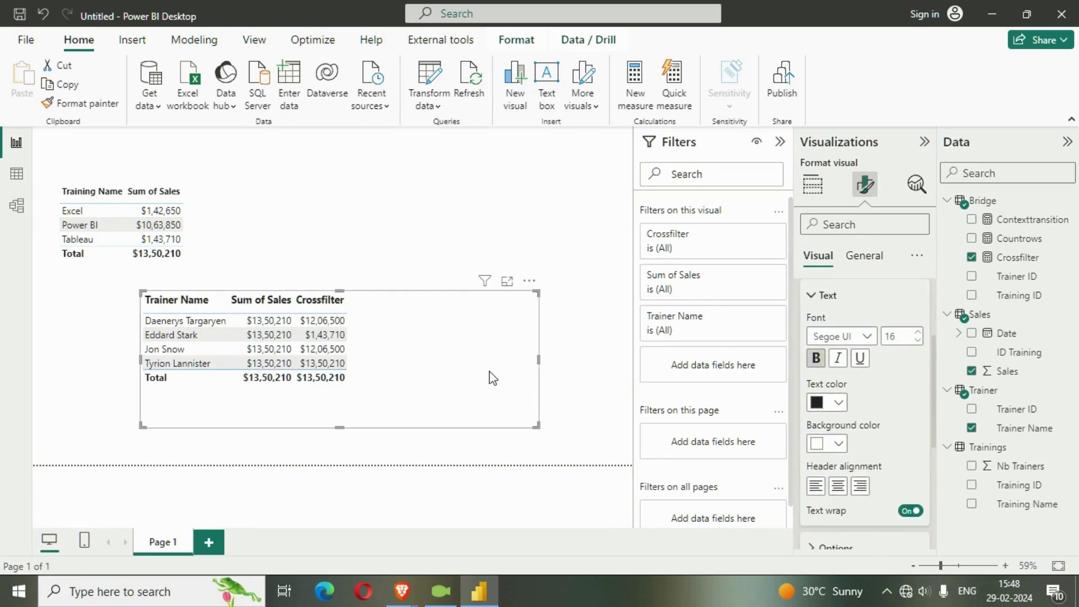
- Align the trainer table under the training table and add the Contexttransition measure to it
{"action": "left_click_drag", "start_coordinate": [489, 376], "coordinate": [406, 381]}
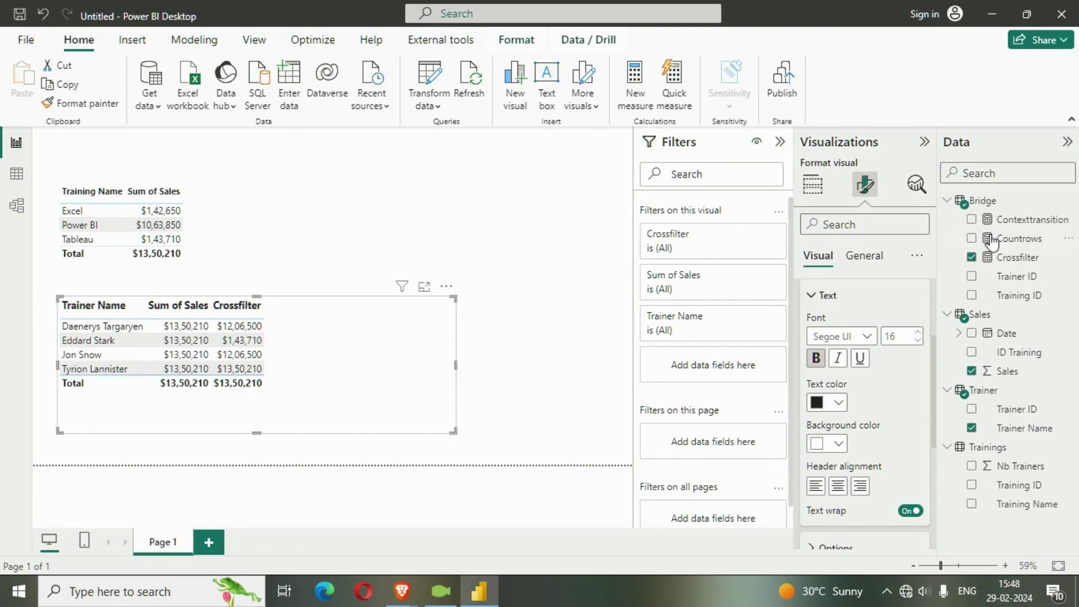
{"action": "left_click", "coordinate": [971, 219]}
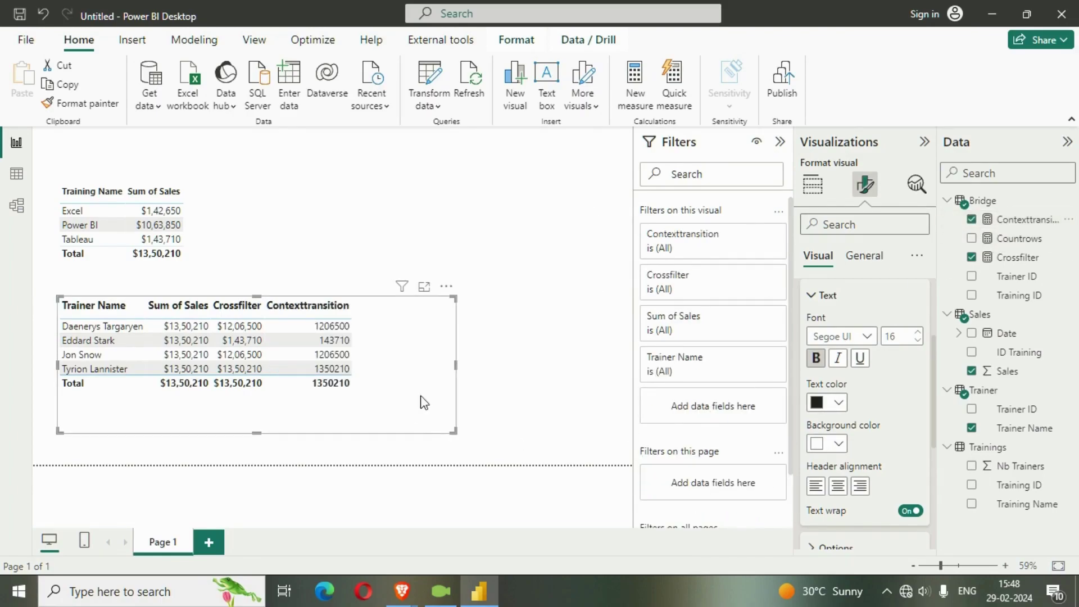
- Format the Contexttransition measure as currency with 0 decimal places, and shift the trainer table slightly
{"action": "left_click", "coordinate": [1023, 220]}
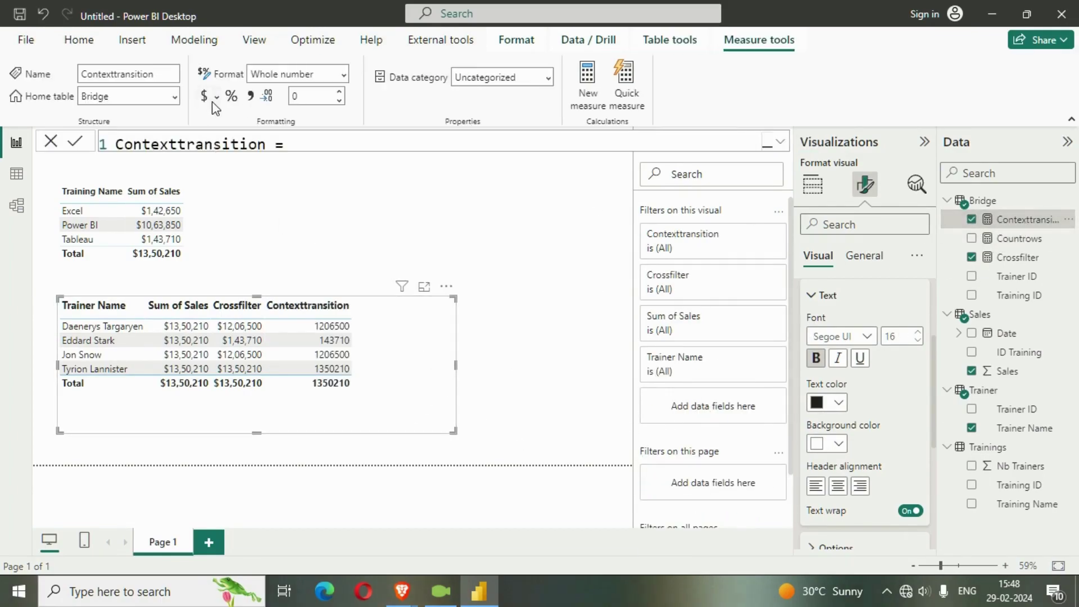
{"action": "left_click", "coordinate": [339, 92]}
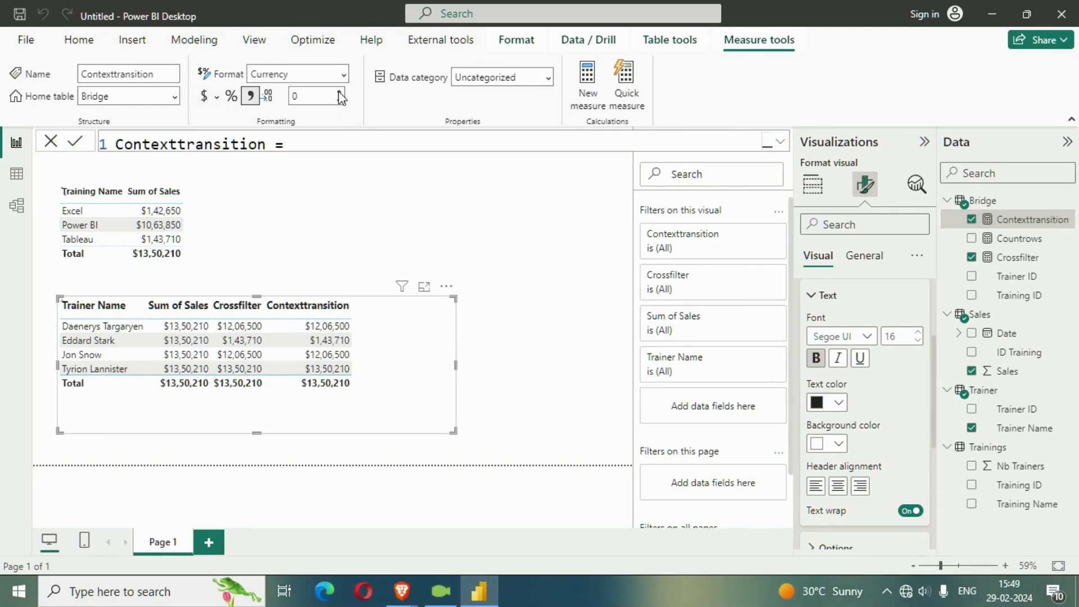
{"action": "mouse_move", "coordinate": [415, 388]}
{"action": "left_mouse_down"}
{"action": "mouse_move", "coordinate": [395, 391]}
{"action": "mouse_move", "coordinate": [403, 398]}
{"action": "left_mouse_up"}
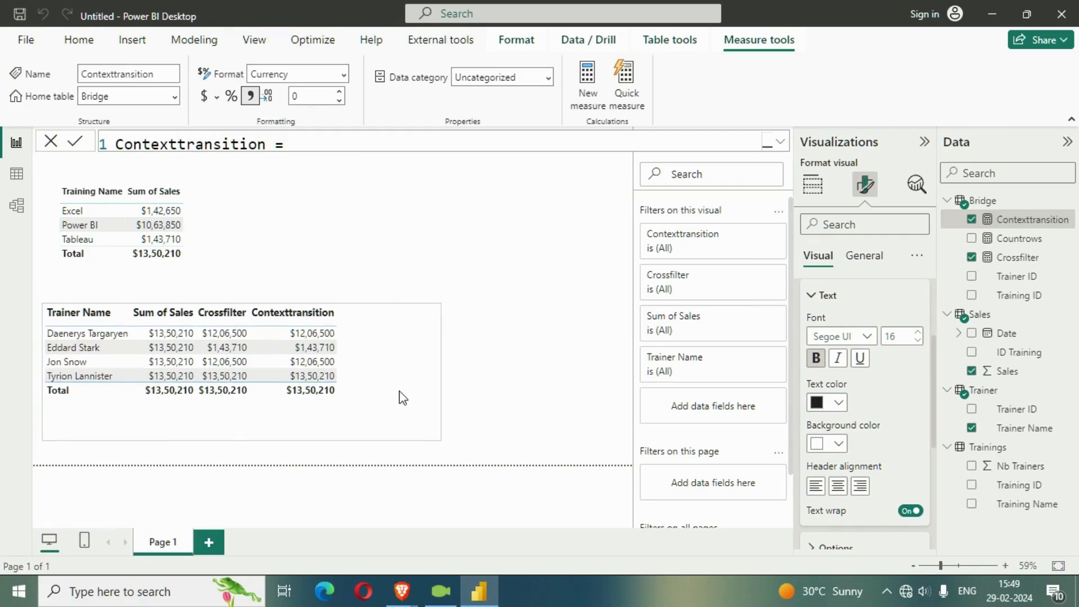
{"action": "left_click", "coordinate": [506, 362]}
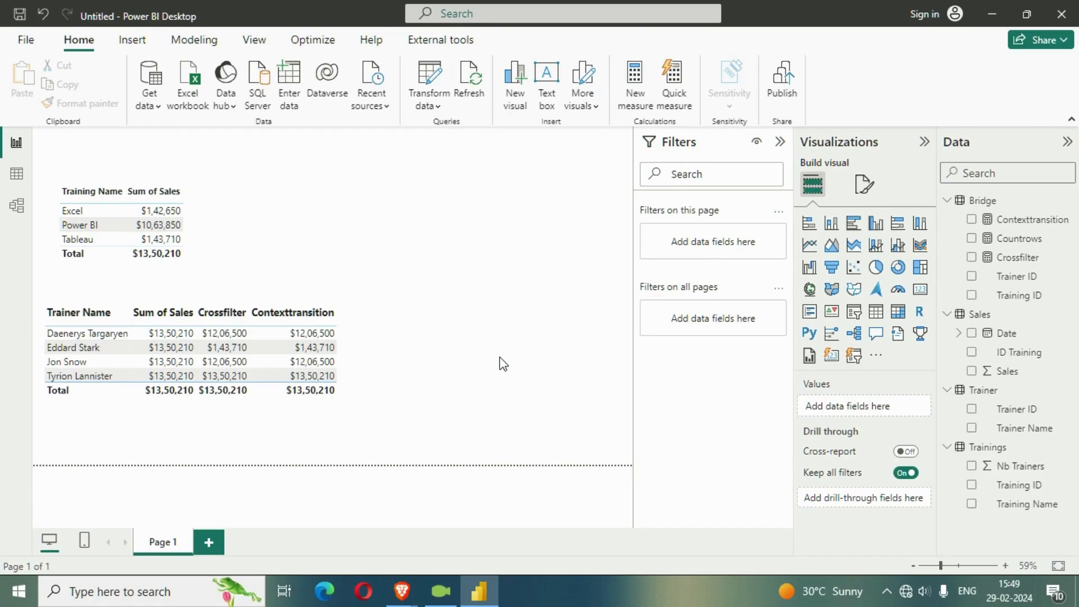
- Create a new measure in the Bridge table and name it UsingBridgetbl in the expanded formula editor
{"action": "right_click", "coordinate": [995, 202]}
{"action": "left_click", "coordinate": [843, 270]}
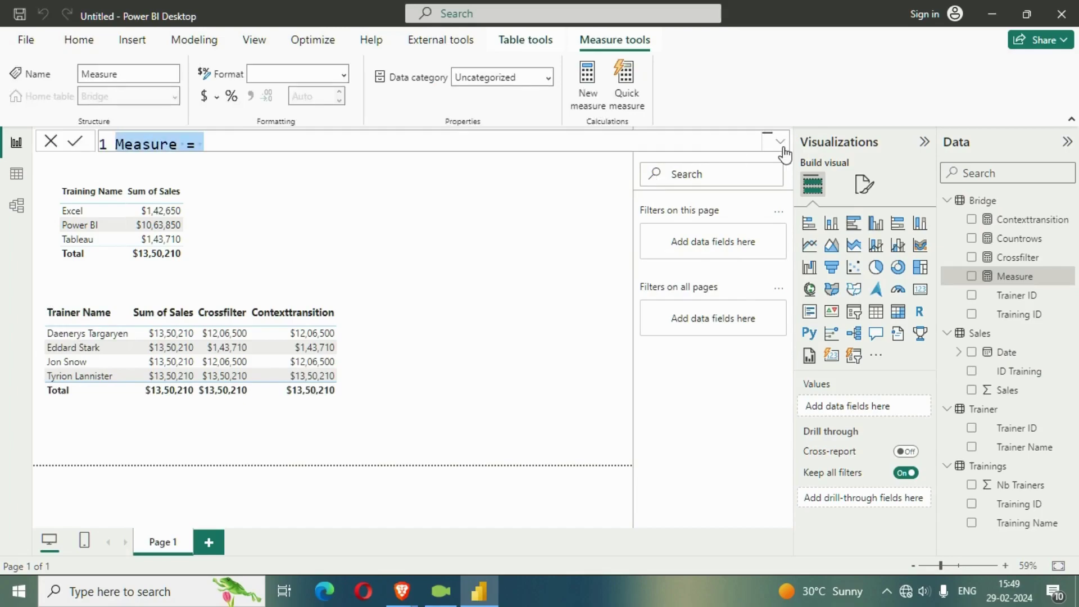
{"action": "left_click", "coordinate": [781, 145]}
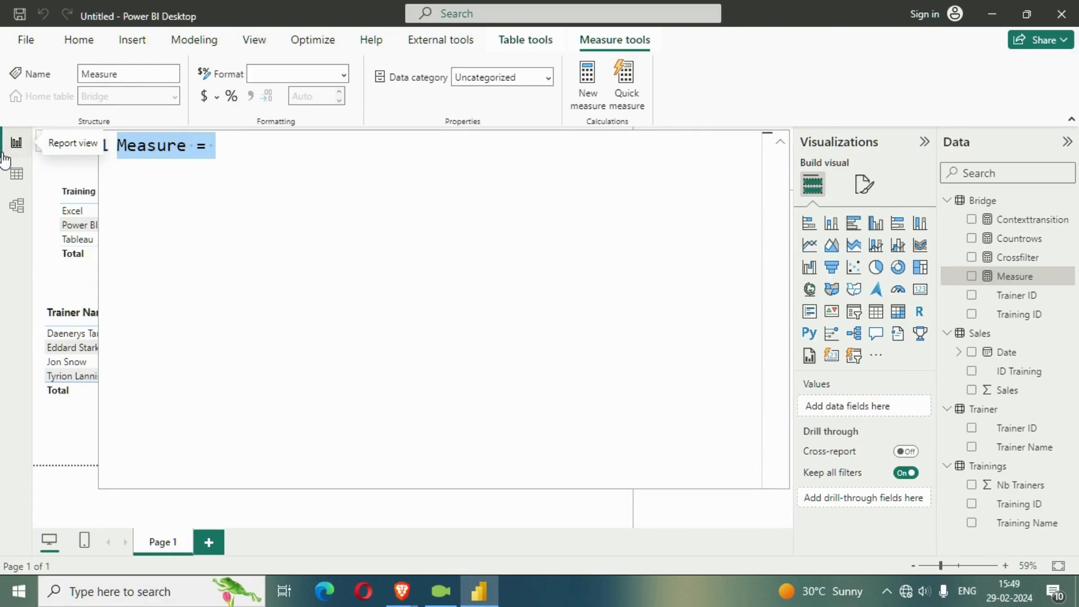
{"action": "type", "text": "Using"}
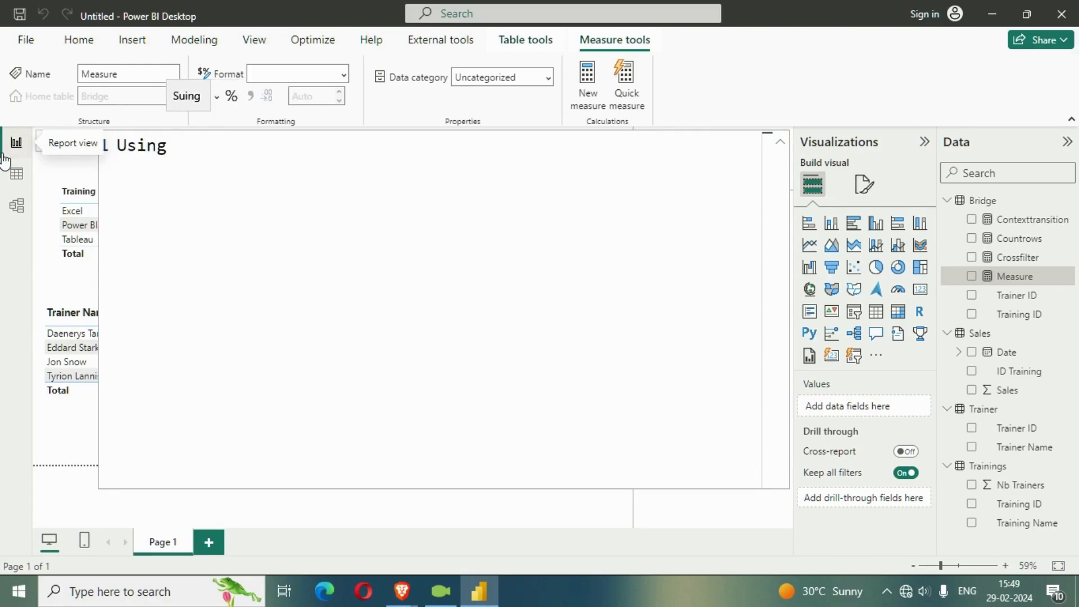
{"action": "type", "text": "BRD"}
{"action": "key", "text": "BackSpace"}
{"action": "key", "text": "BackSpace"}
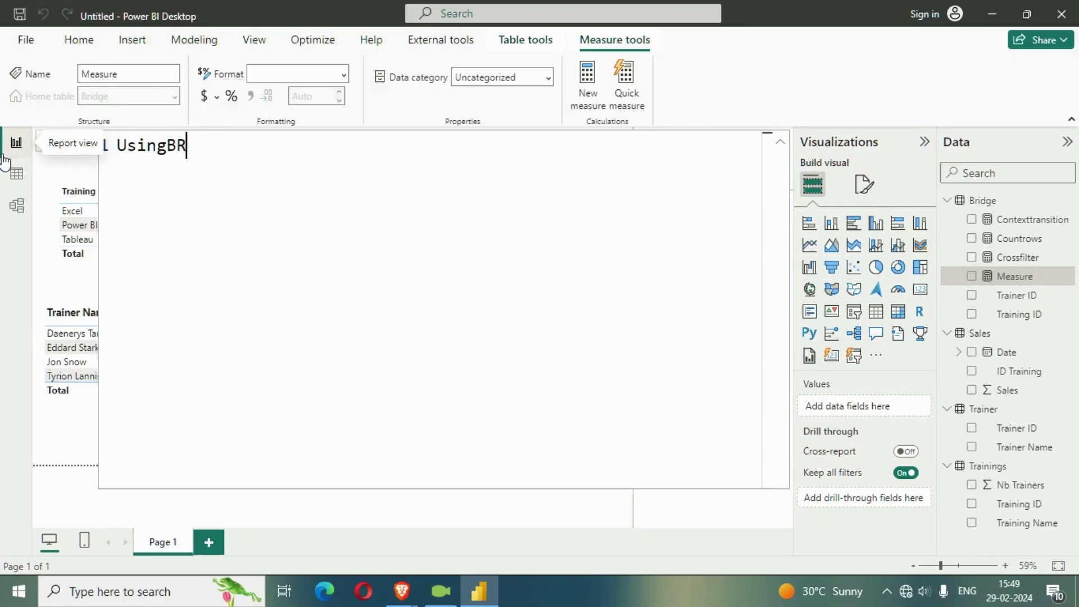
{"action": "type", "text": "r"}
{"action": "type", "text": "di"}
{"action": "key", "text": "BackSpace"}
{"action": "key", "text": "BackSpace"}
{"action": "type", "text": "idge"}
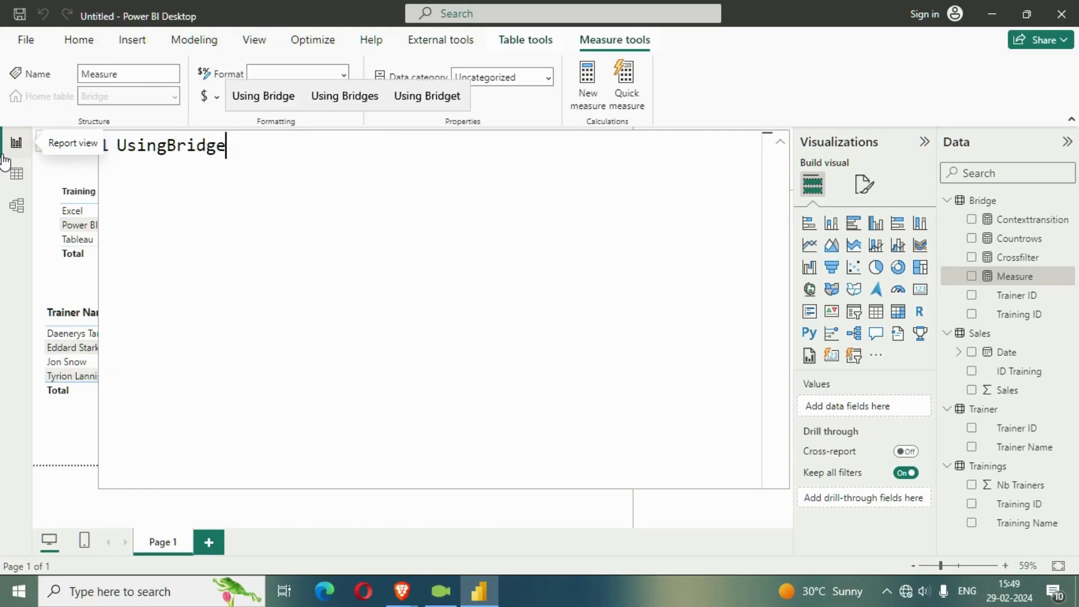
{"action": "key", "text": "BackSpace"}
{"action": "type", "text": "tnl"}
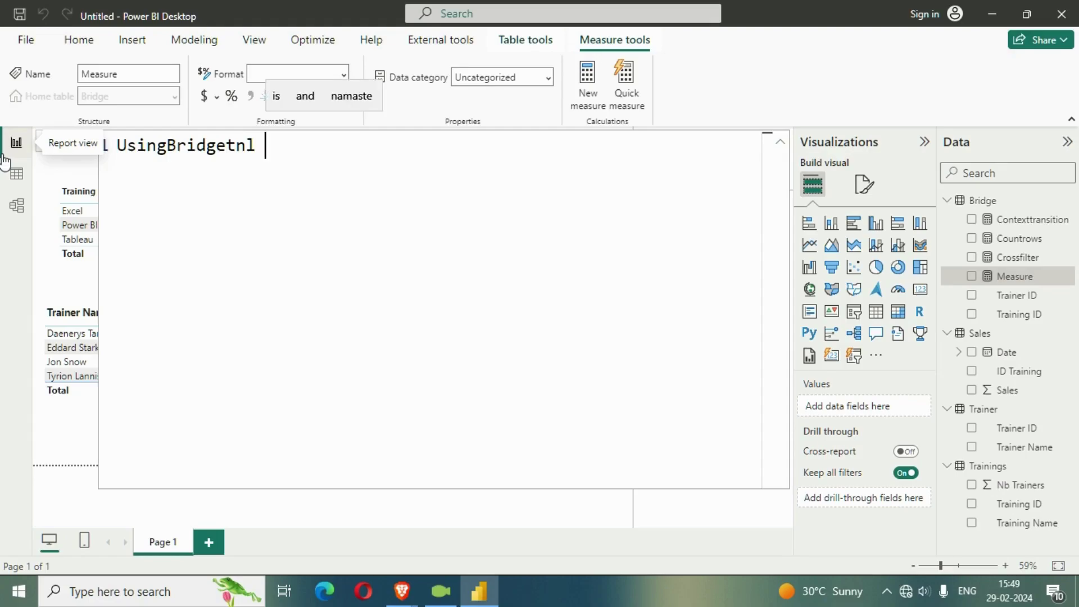
{"action": "key", "text": "BackSpace"}
{"action": "key", "text": "BackSpace"}
{"action": "type", "text": "bl"}
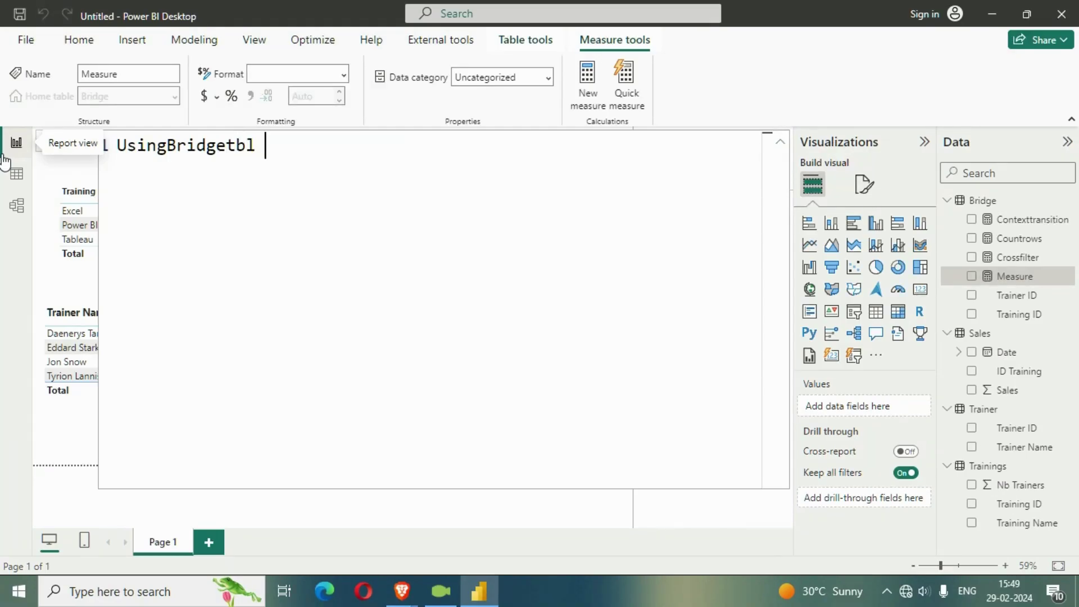
{"action": "type", "text": " ="}
- Begin the UsingBridgetbl formula on an indented second line with CALCULATE(SUM(Sales[Sales]),
{"action": "key", "text": "Return"}
{"action": "key", "text": "Tab"}
{"action": "type", "text": "cal"}
{"action": "key", "text": "Tab"}
{"action": "type", "text": "s"}
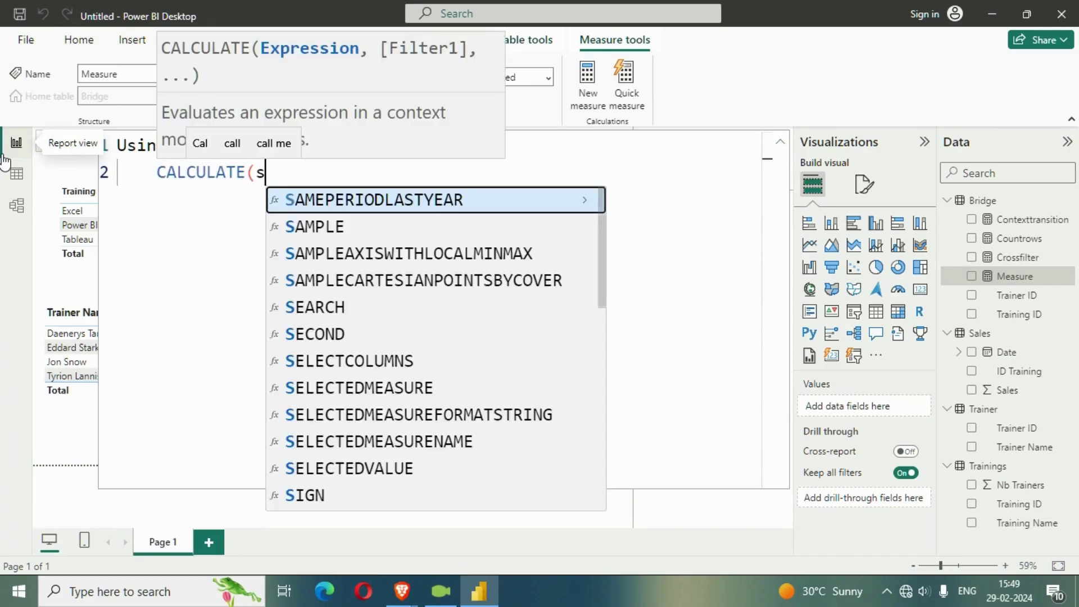
{"action": "key", "text": "BackSpace"}
{"action": "type", "text": "sum"}
{"action": "key", "text": "Tab"}
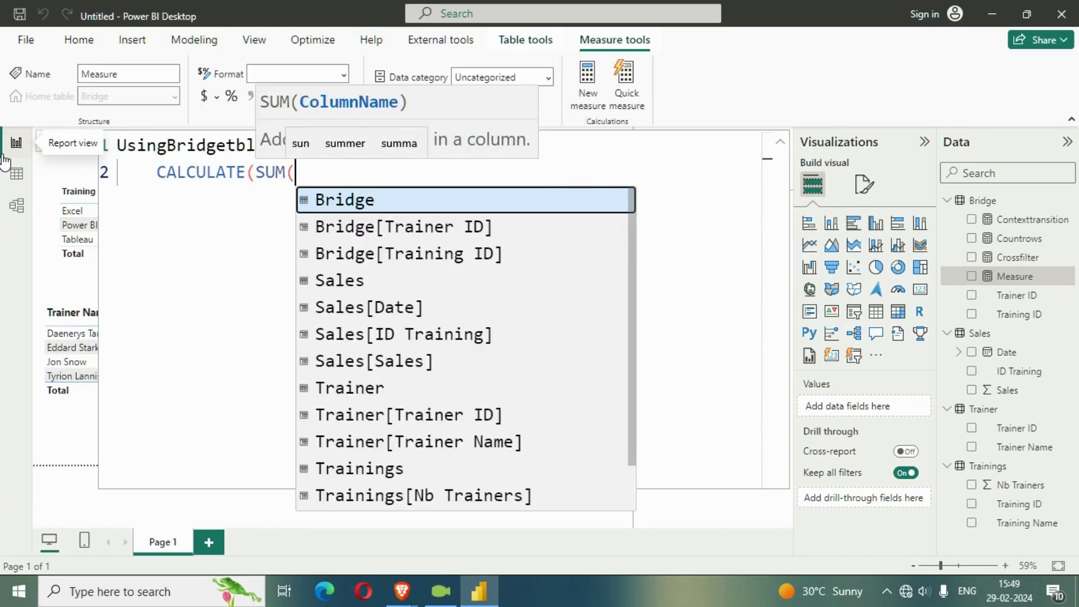
{"action": "type", "text": "sal"}
{"action": "key", "text": "Down"}
{"action": "key", "text": "Down"}
{"action": "key", "text": "Down"}
{"action": "key", "text": "Tab"}
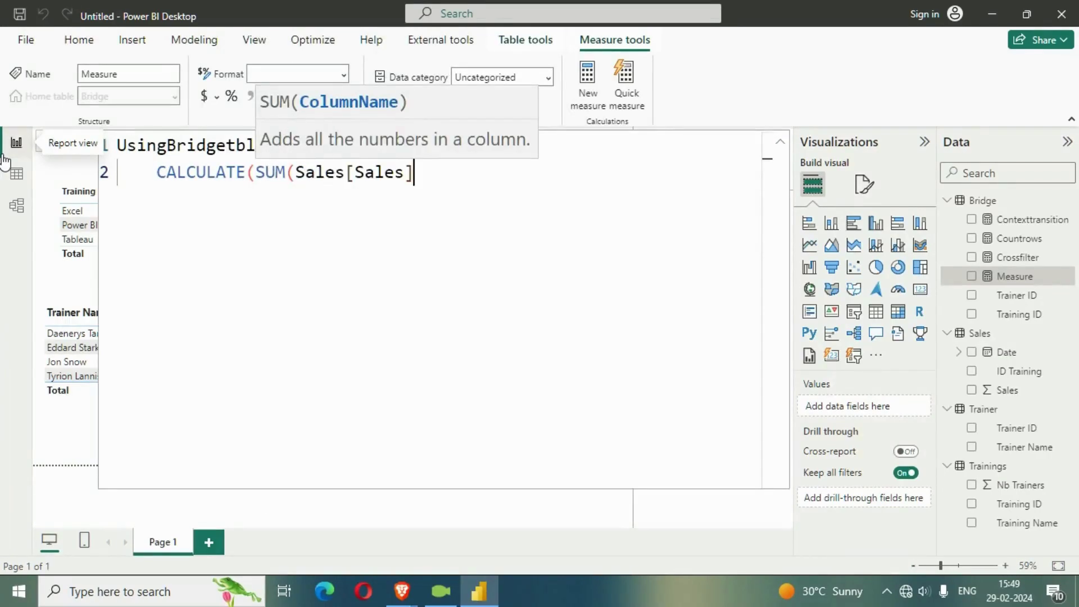
{"action": "type", "text": "),"}
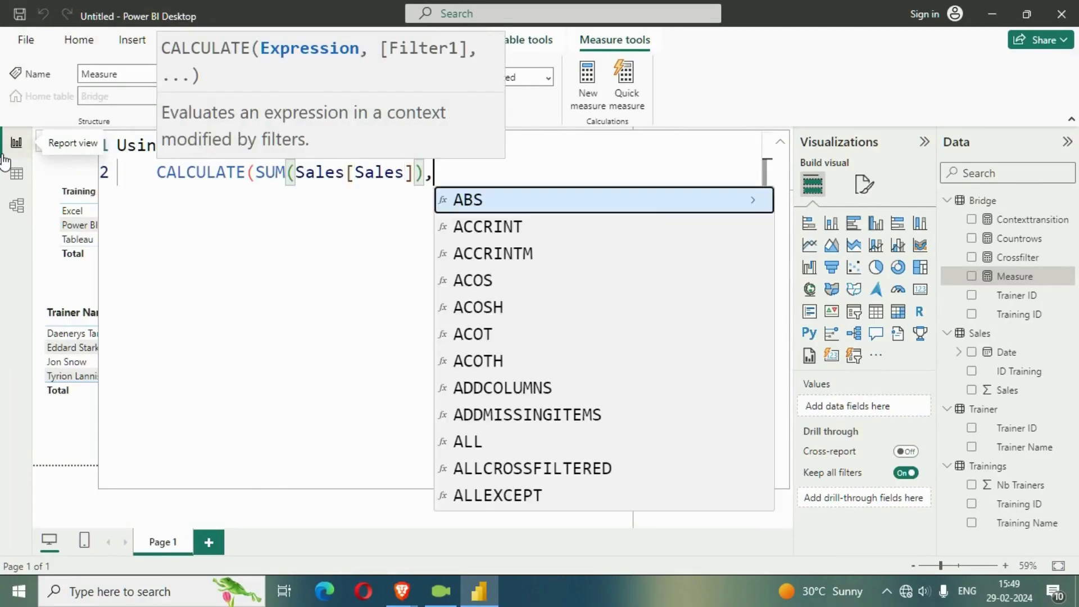
- Add the Bridge table as the CALCULATE filter argument, close the expression and commit the measure
{"action": "type", "text": "br"}
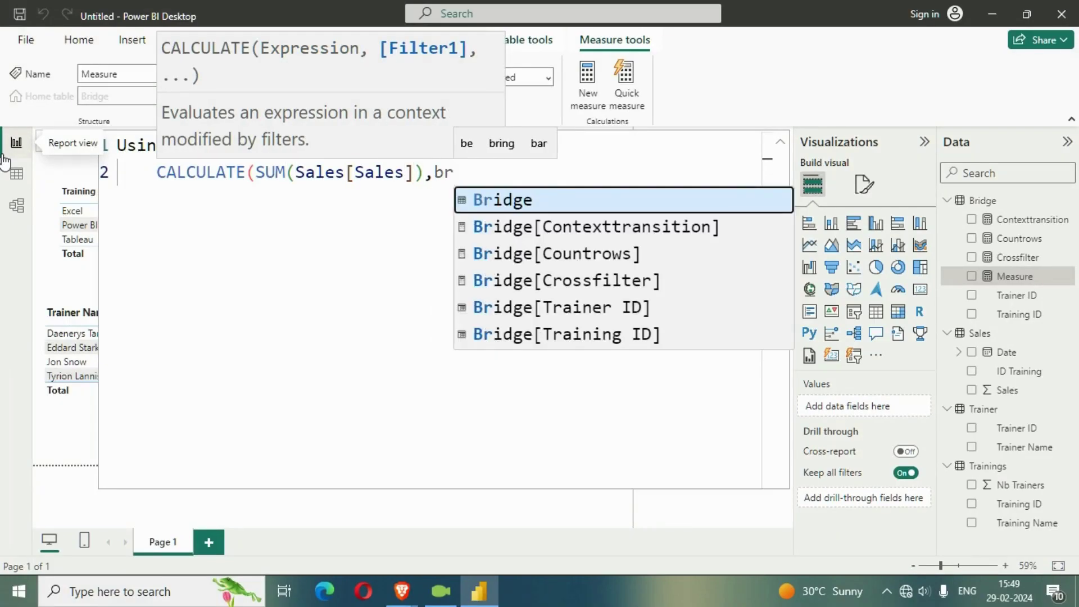
{"action": "key", "text": "Tab"}
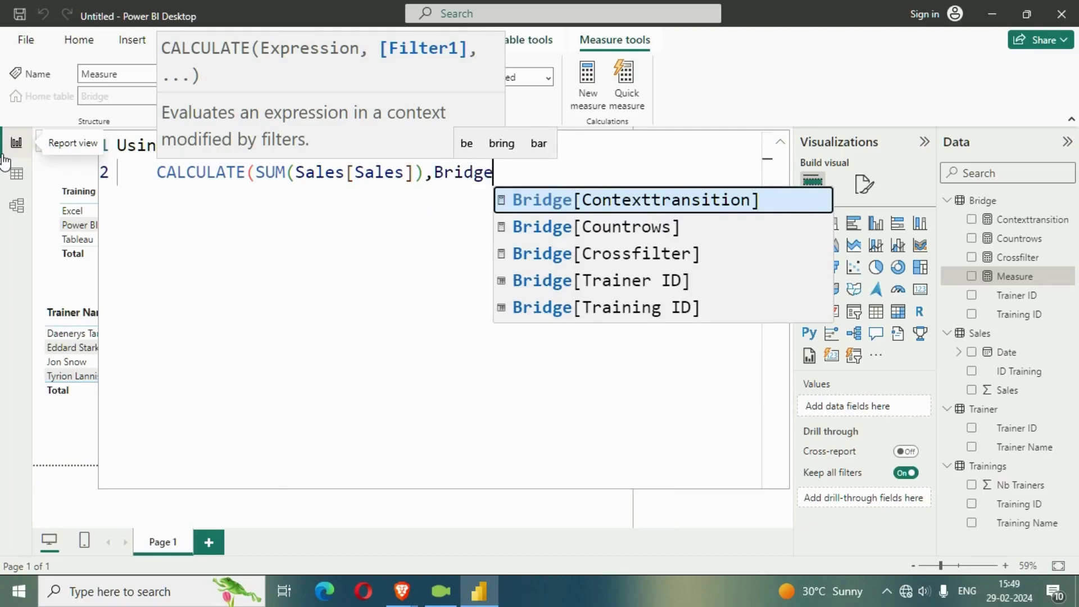
{"action": "type", "text": ")"}
{"action": "key", "text": "Return"}
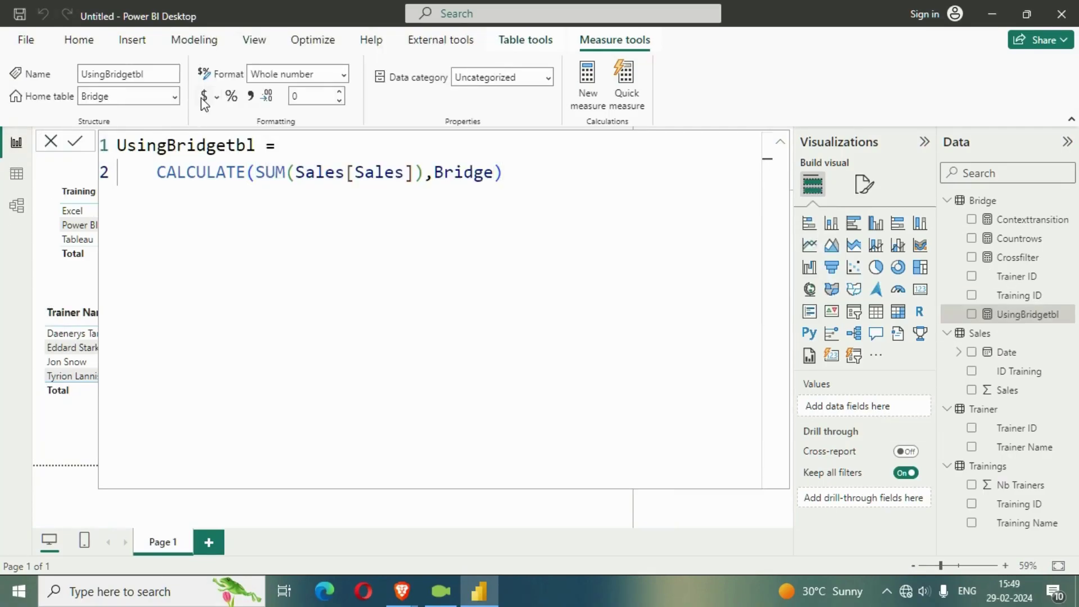
- Format the UsingBridgetbl measure as currency with 0 decimal places and collapse the formula editor
{"action": "left_click", "coordinate": [339, 101]}
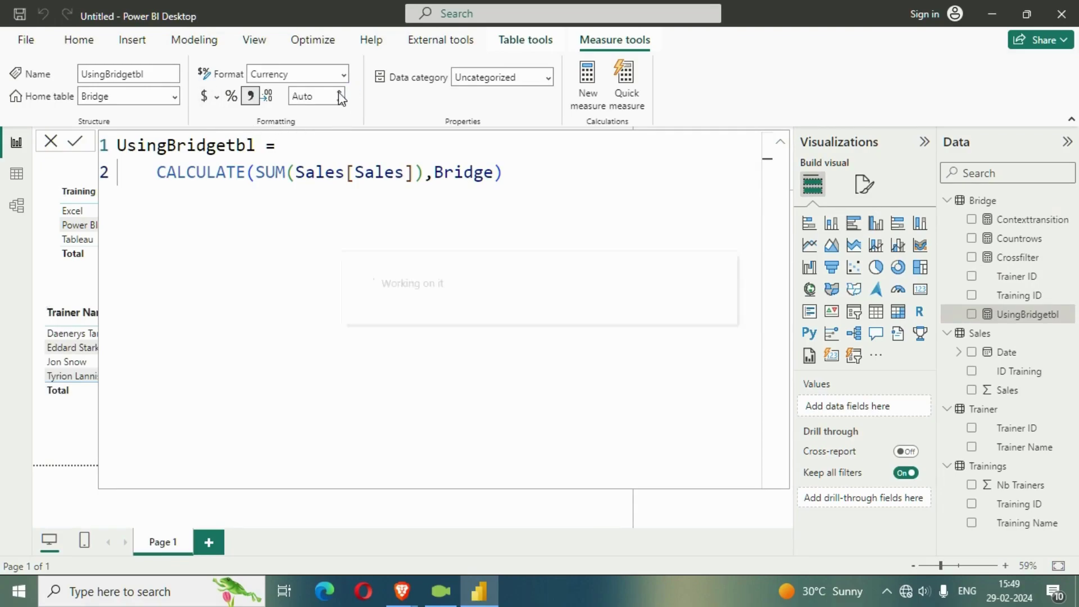
{"action": "left_click", "coordinate": [340, 100]}
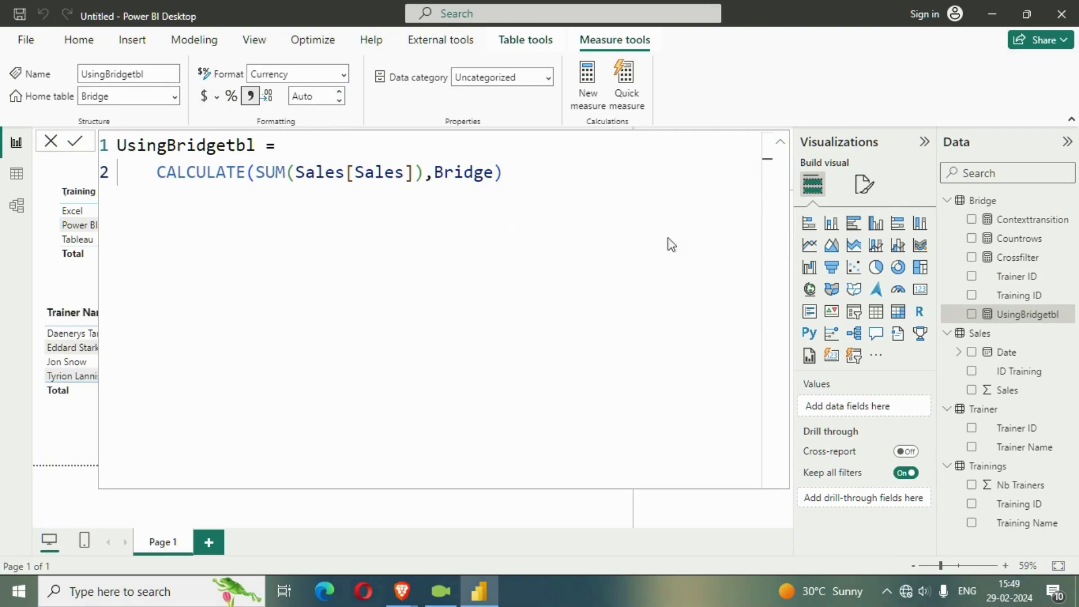
{"action": "left_click", "coordinate": [784, 141]}
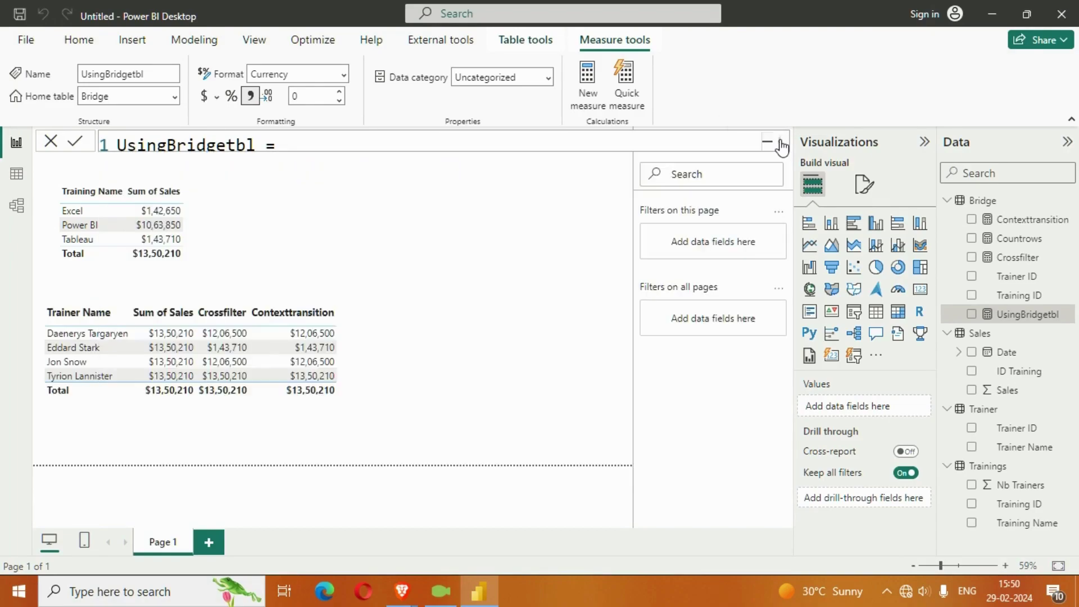
- Add the UsingBridgetbl measure to the trainer table, and resize and reposition the table to fit its columns under the training table
{"action": "left_click", "coordinate": [404, 359]}
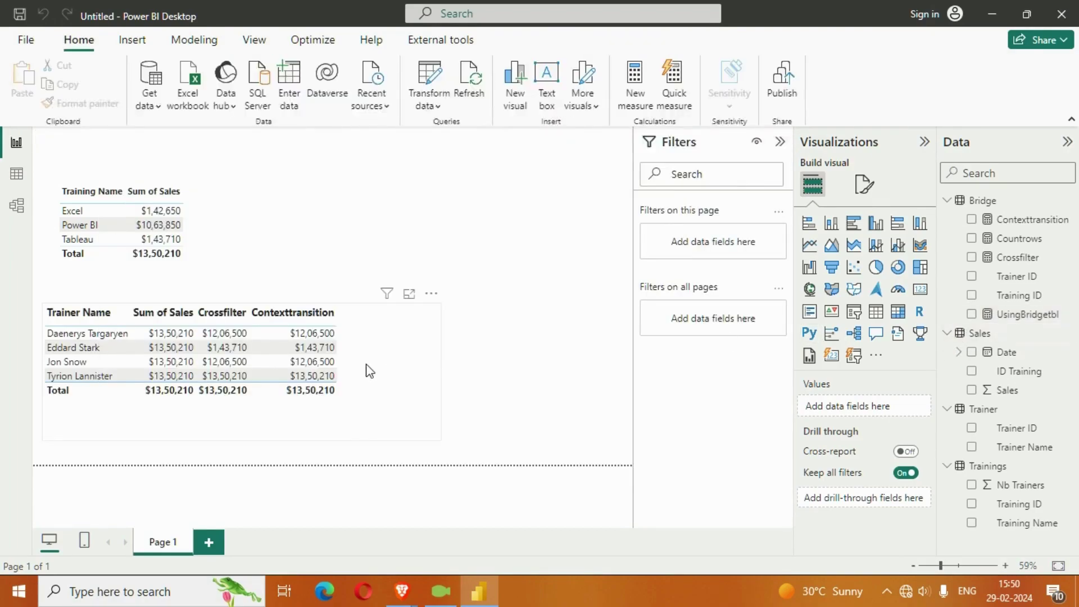
{"action": "left_click", "coordinate": [971, 314]}
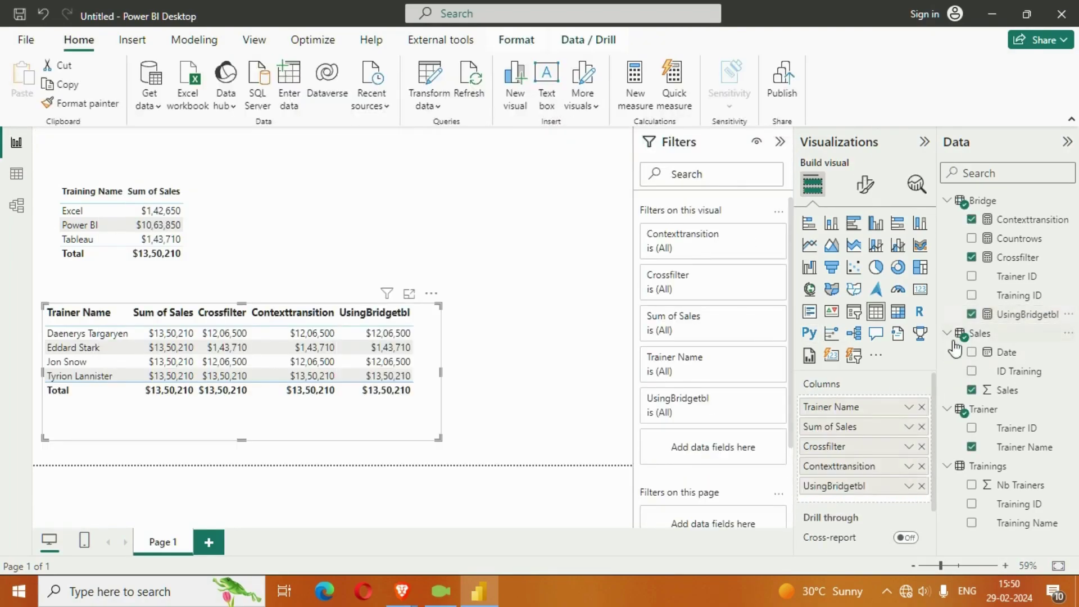
{"action": "left_click_drag", "start_coordinate": [440, 439], "coordinate": [534, 440]}
{"action": "mouse_move", "coordinate": [455, 394]}
{"action": "left_mouse_down"}
{"action": "mouse_move", "coordinate": [522, 402]}
{"action": "mouse_move", "coordinate": [506, 385]}
{"action": "mouse_move", "coordinate": [466, 394]}
{"action": "left_mouse_up"}
{"action": "left_click_drag", "start_coordinate": [460, 394], "coordinate": [460, 392]}
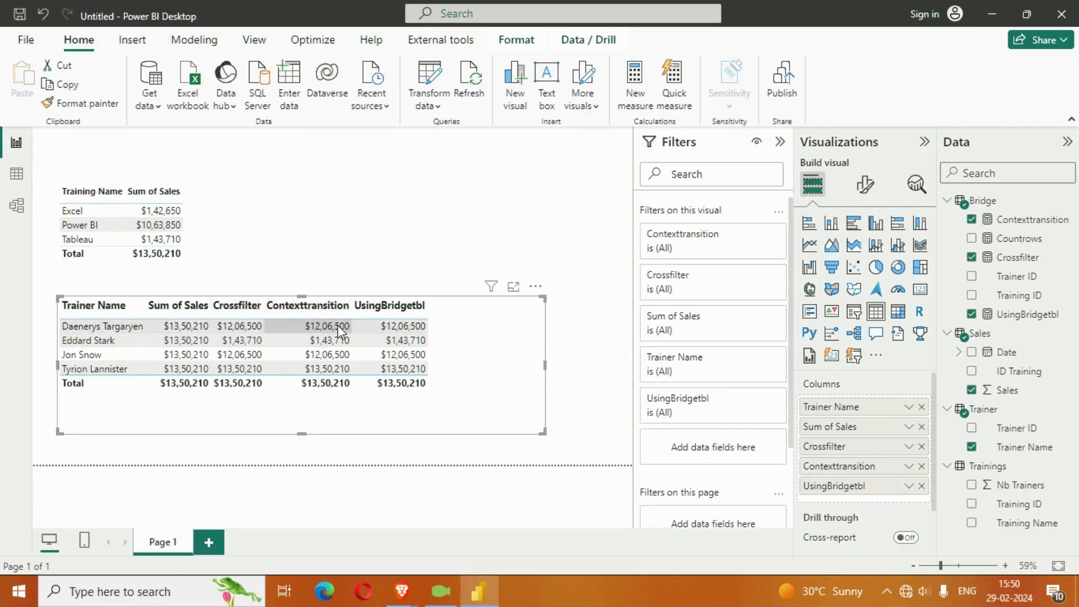
{"action": "left_click_drag", "start_coordinate": [544, 365], "coordinate": [501, 367]}
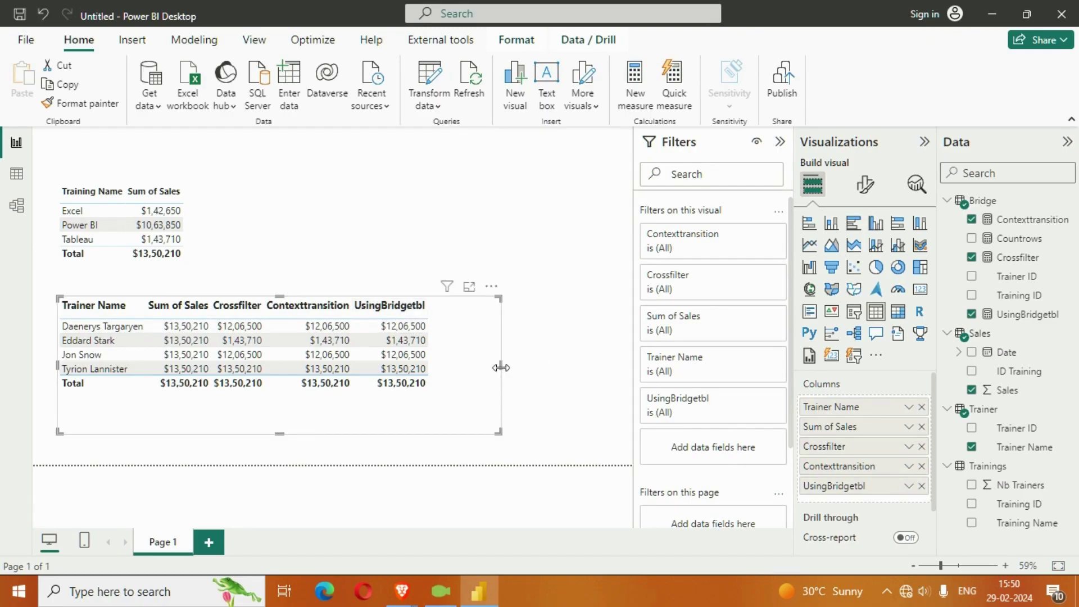